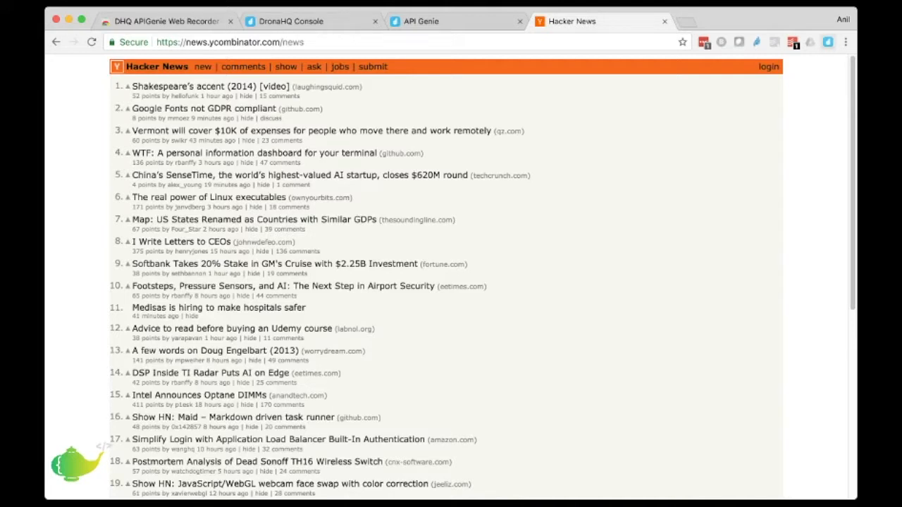
{"action": "left_click", "coordinate": [310, 21]}
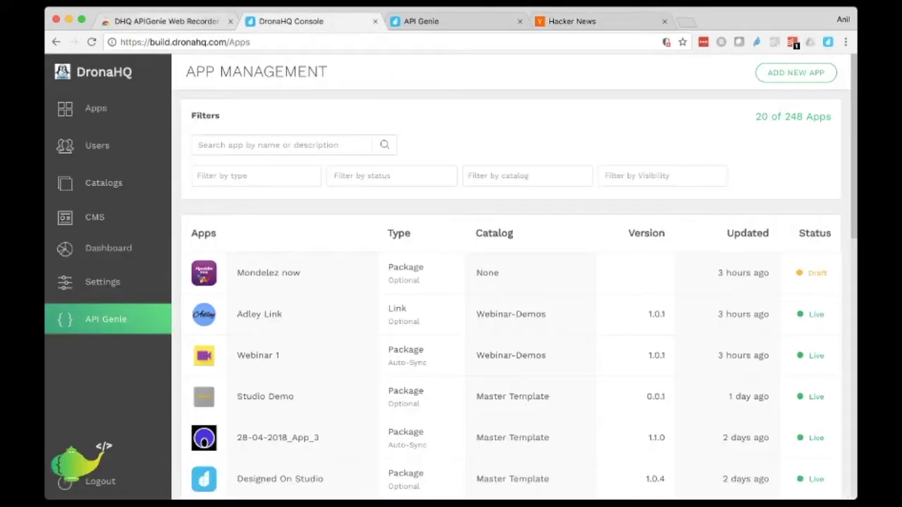
{"action": "left_click", "coordinate": [167, 21]}
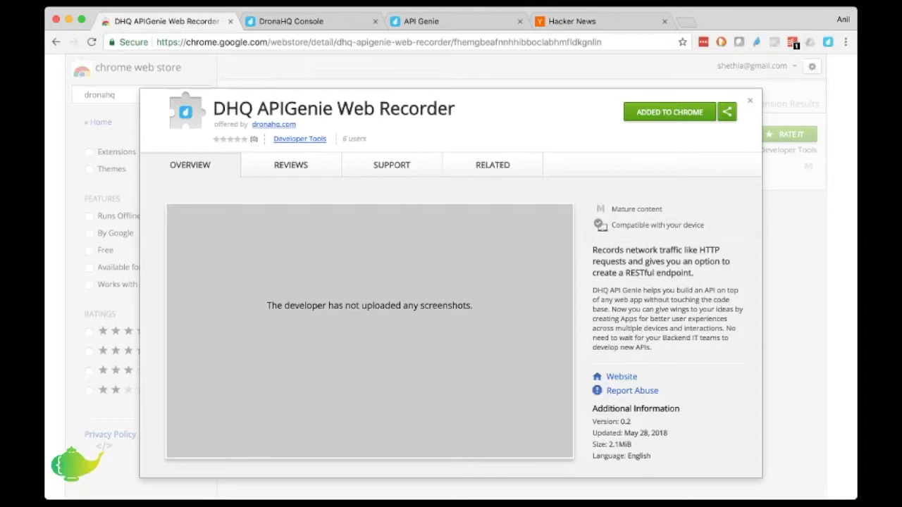
{"action": "key", "text": "ctrl+shift+Tab"}
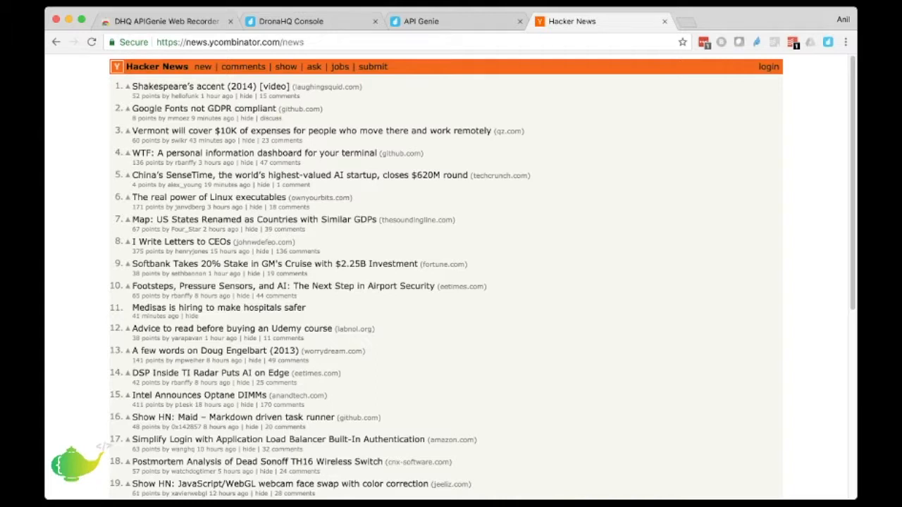
Open developer tools, switch to the DHQ API Genie Web Recorder panel and choose the DhQDemo project.
{"action": "key", "text": "super+alt+i"}
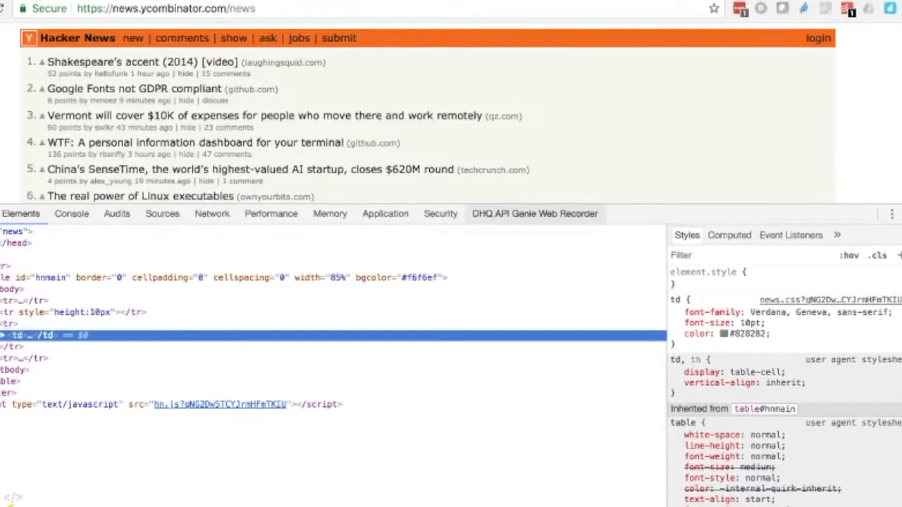
{"action": "left_click", "coordinate": [539, 211]}
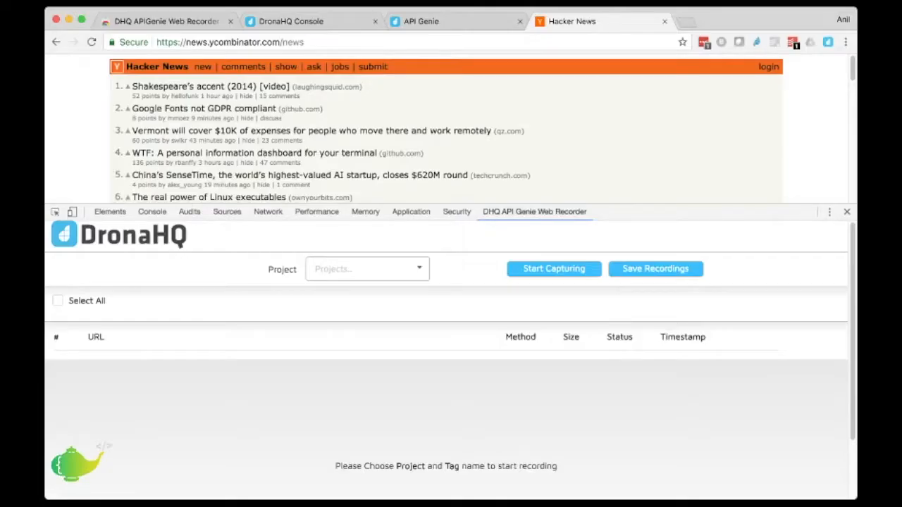
{"action": "left_click", "coordinate": [367, 268]}
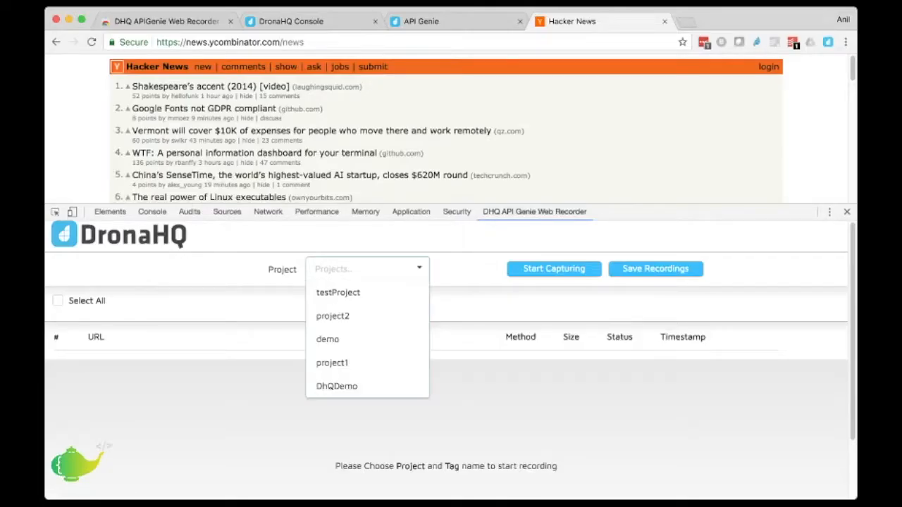
{"action": "left_click", "coordinate": [337, 386]}
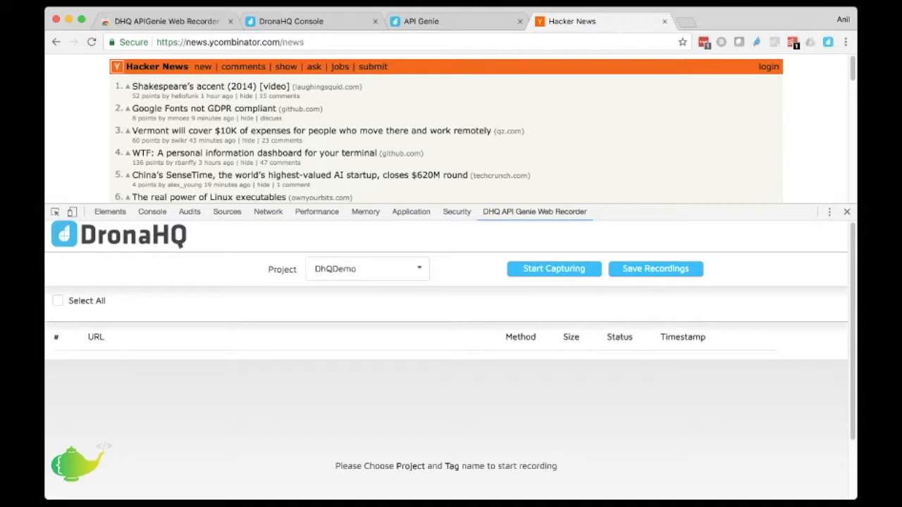
Start capturing network requests and reload the Hacker News news page.
{"action": "left_click", "coordinate": [554, 269]}
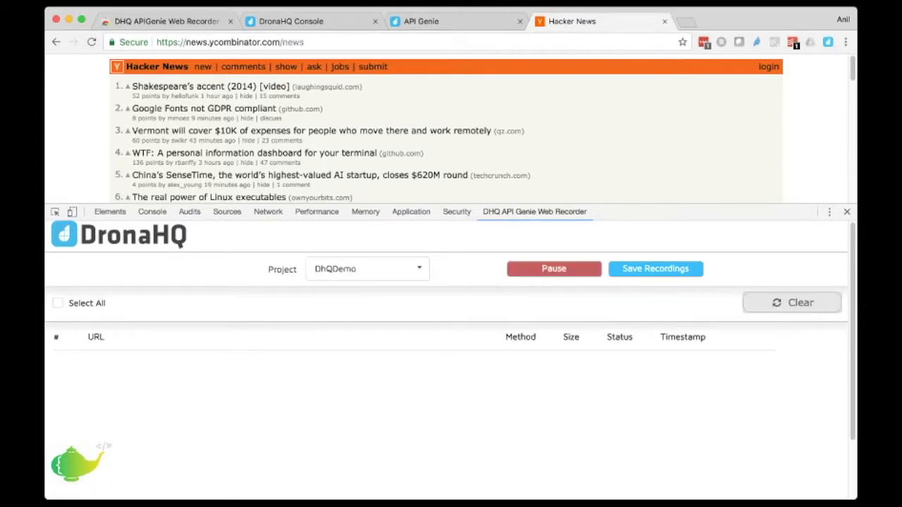
{"action": "left_click_drag", "start_coordinate": [554, 204], "coordinate": [554, 255]}
{"action": "left_click", "coordinate": [353, 42]}
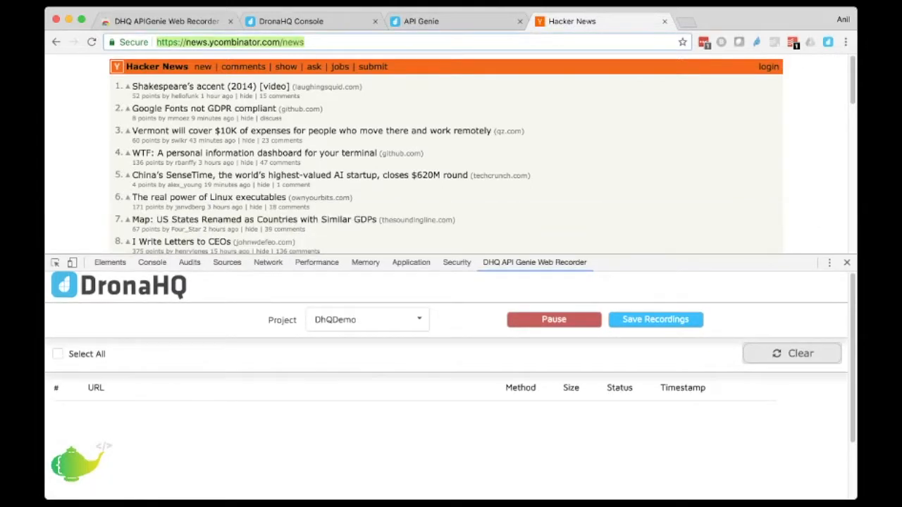
{"action": "left_click", "coordinate": [304, 42]}
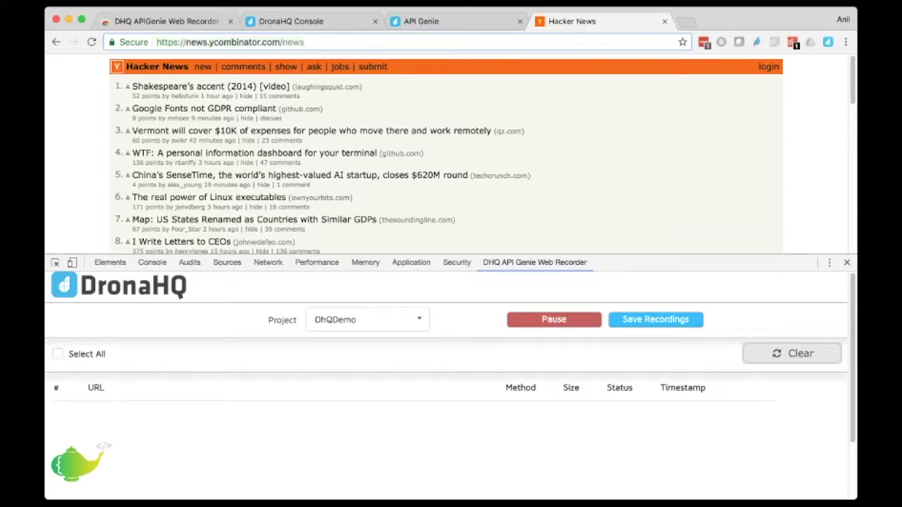
{"action": "key", "text": "Return"}
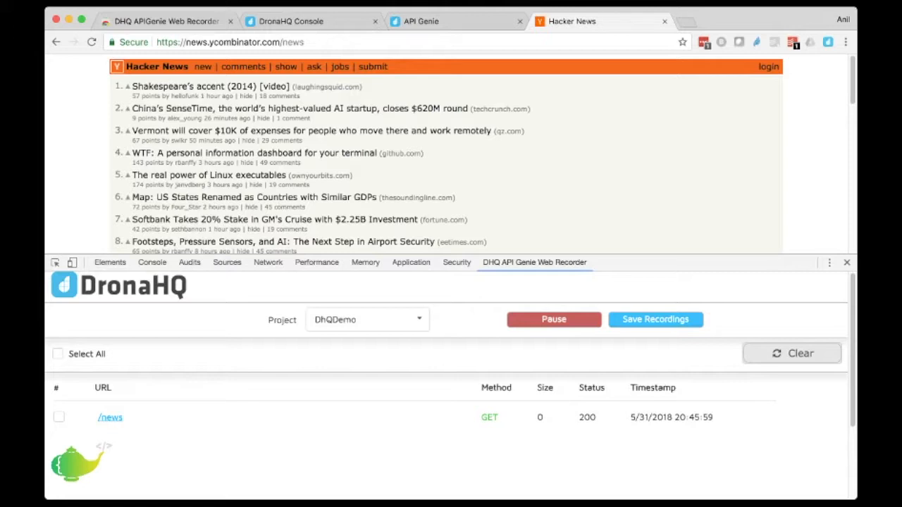
Open the Hacker News login page and log in with the saved username, entering the account password.
{"action": "scroll", "coordinate": [446, 155], "scroll_direction": "down", "scroll_amount": 3}
{"action": "scroll", "coordinate": [446, 155], "scroll_direction": "up", "scroll_amount": 3}
{"action": "scroll", "coordinate": [446, 155], "scroll_direction": "down", "scroll_amount": 6}
{"action": "scroll", "coordinate": [446, 155], "scroll_direction": "up", "scroll_amount": 6}
{"action": "key", "text": "super+r"}
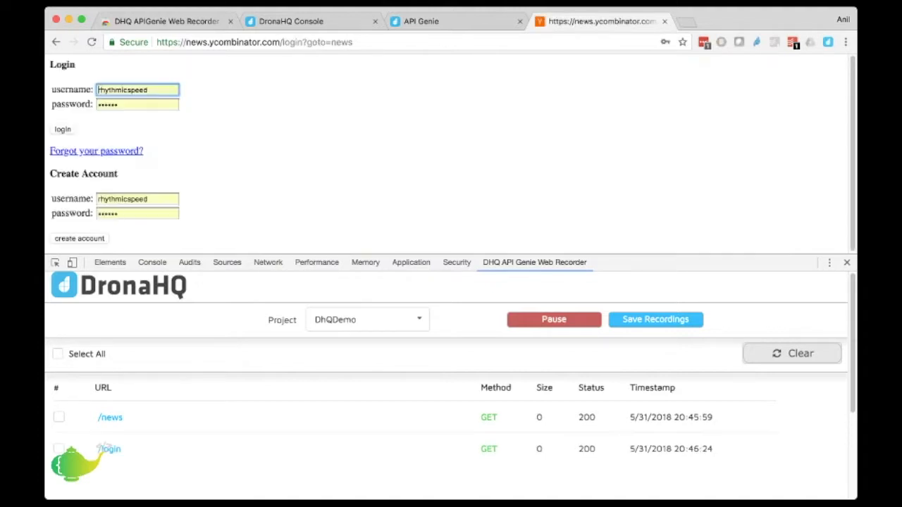
{"action": "key", "text": "Tab"}
{"action": "type", "text": "••••••••"}
{"action": "key", "text": "Return"}
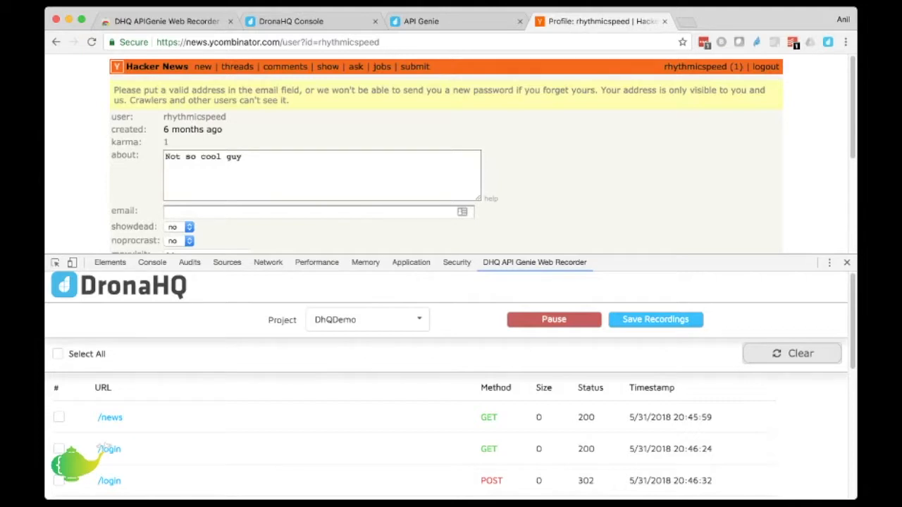
Select the captured GET /news and POST /login recordings in the recorder list.
{"action": "scroll", "coordinate": [444, 155], "scroll_direction": "down", "scroll_amount": 5}
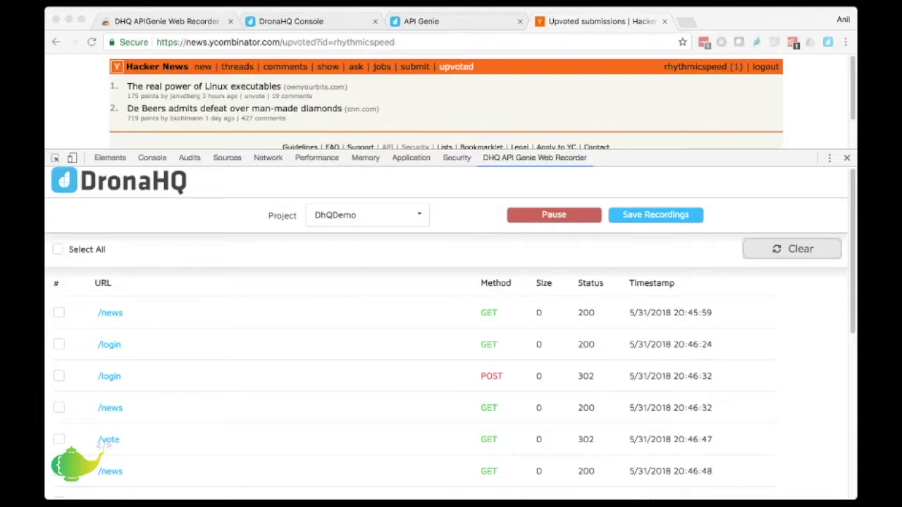
{"action": "scroll", "coordinate": [451, 331], "scroll_direction": "down", "scroll_amount": 3}
{"action": "scroll", "coordinate": [451, 331], "scroll_direction": "up", "scroll_amount": 3}
{"action": "left_click", "coordinate": [58, 312]}
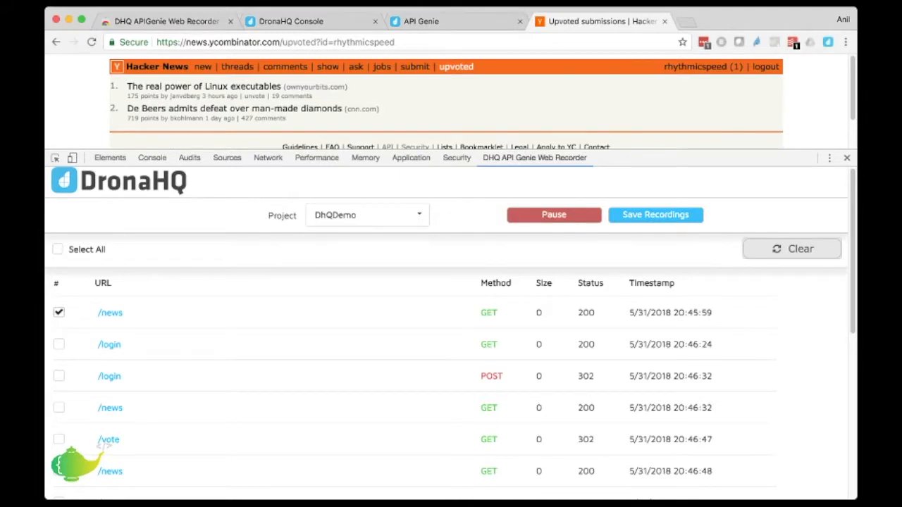
{"action": "left_click", "coordinate": [59, 377]}
Select the GET /vote recording and open its recording details.
{"action": "scroll", "coordinate": [451, 331], "scroll_direction": "down", "scroll_amount": 3}
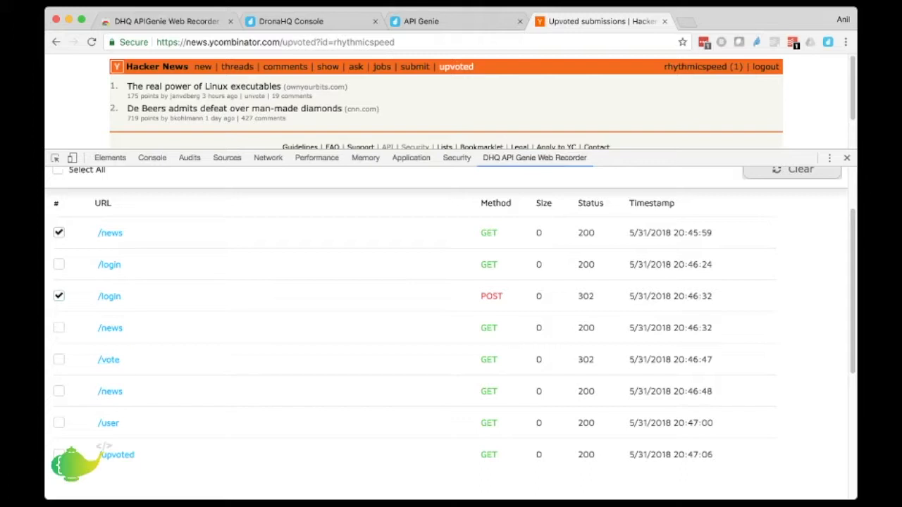
{"action": "left_click", "coordinate": [59, 360]}
{"action": "left_click", "coordinate": [109, 359]}
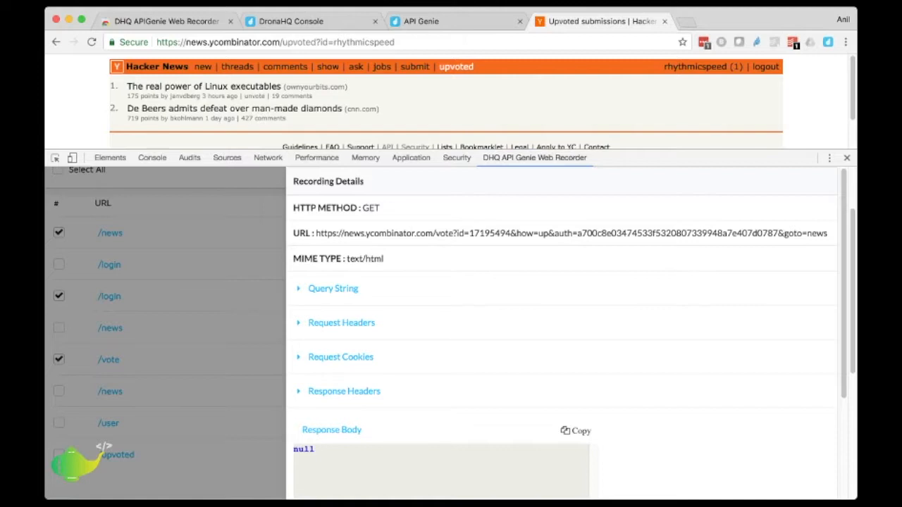
{"action": "key", "text": "Escape"}
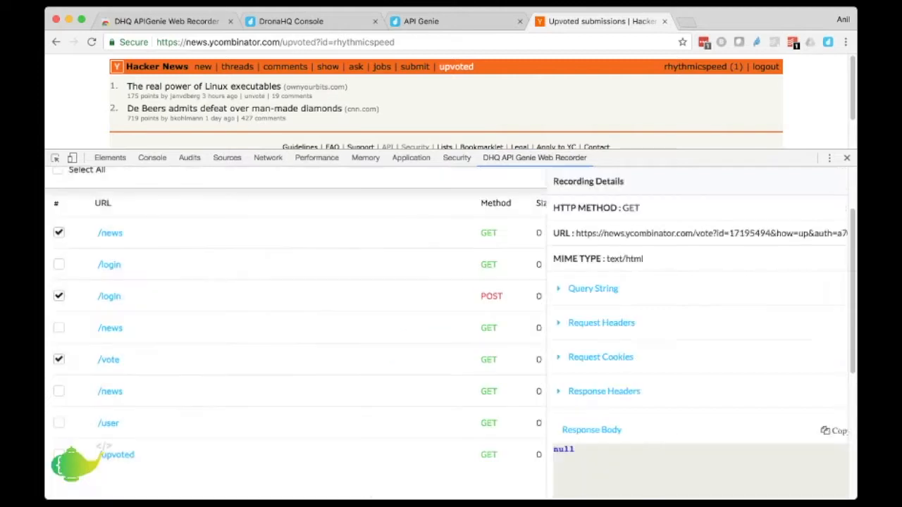
Select the GET /upvoted recording in the list.
{"action": "scroll", "coordinate": [451, 317], "scroll_direction": "down", "scroll_amount": 3}
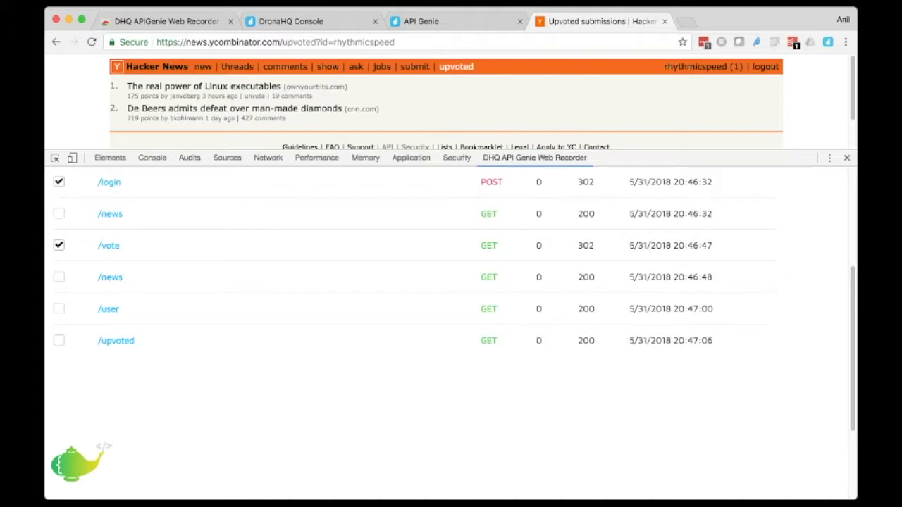
{"action": "left_click", "coordinate": [59, 340]}
{"action": "scroll", "coordinate": [451, 296], "scroll_direction": "up", "scroll_amount": 5}
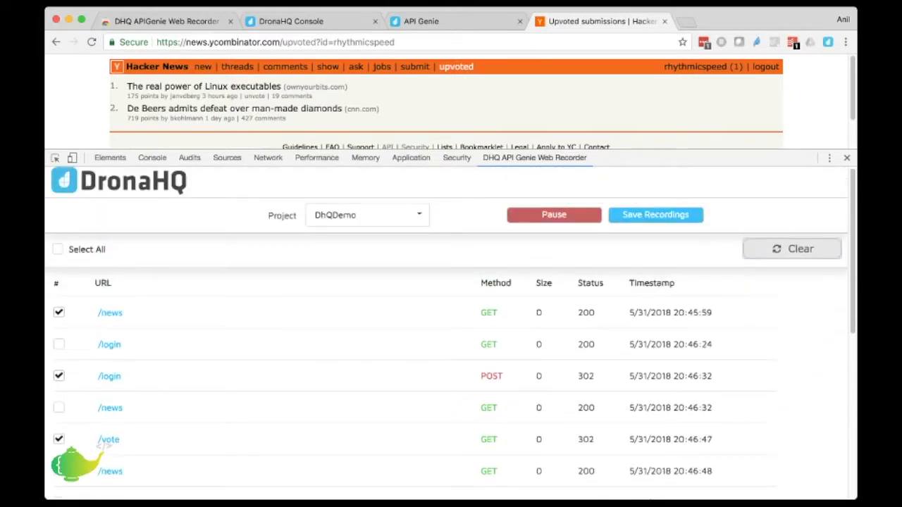
{"action": "scroll", "coordinate": [450, 332], "scroll_direction": "down", "scroll_amount": 3}
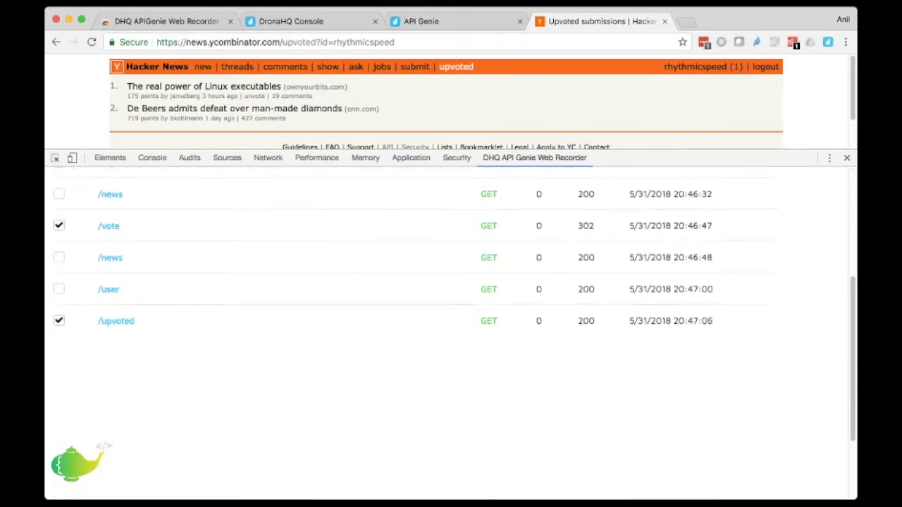
{"action": "scroll", "coordinate": [451, 331], "scroll_direction": "up", "scroll_amount": 3}
Save the selected recordings with the tag name dhqdemo.
{"action": "left_click", "coordinate": [655, 215]}
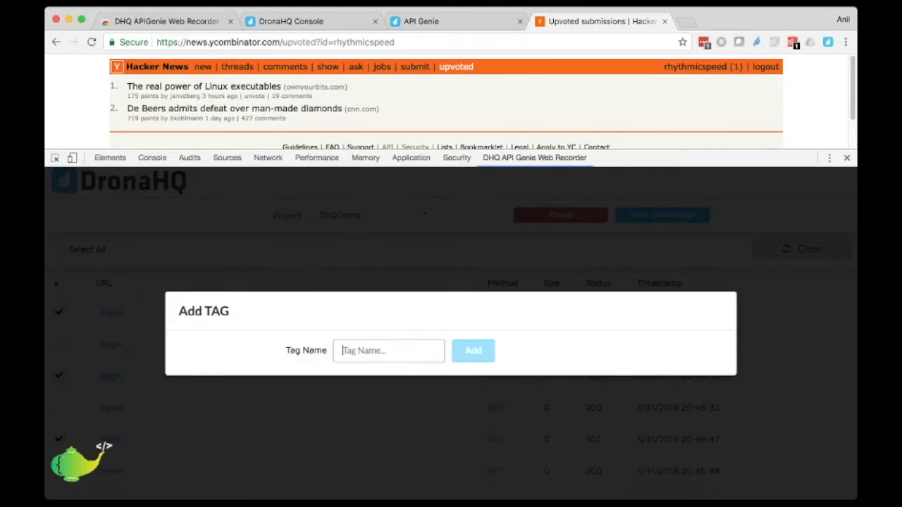
{"action": "type", "text": "dhqdemo"}
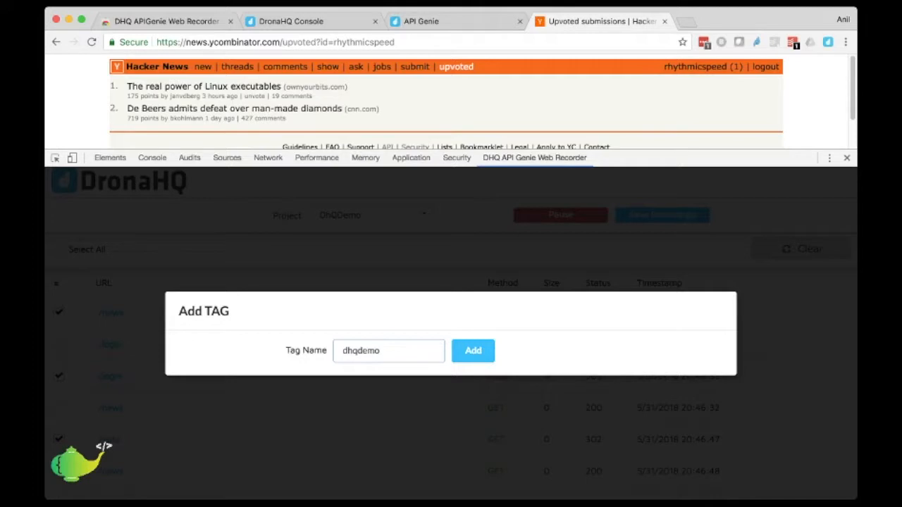
{"action": "key", "text": "Return"}
{"action": "left_click", "coordinate": [473, 351]}
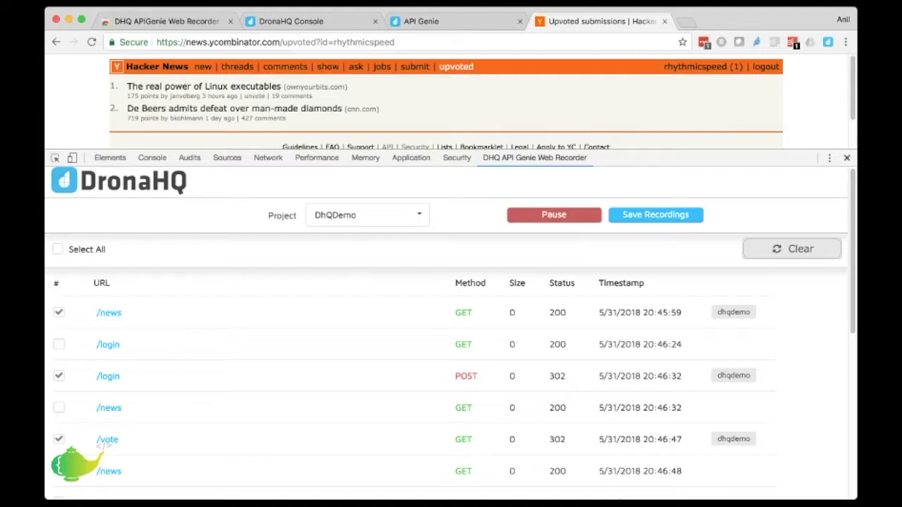
Close developer tools, switch to the API Genie tab and reload its home page.
{"action": "left_click", "coordinate": [846, 158]}
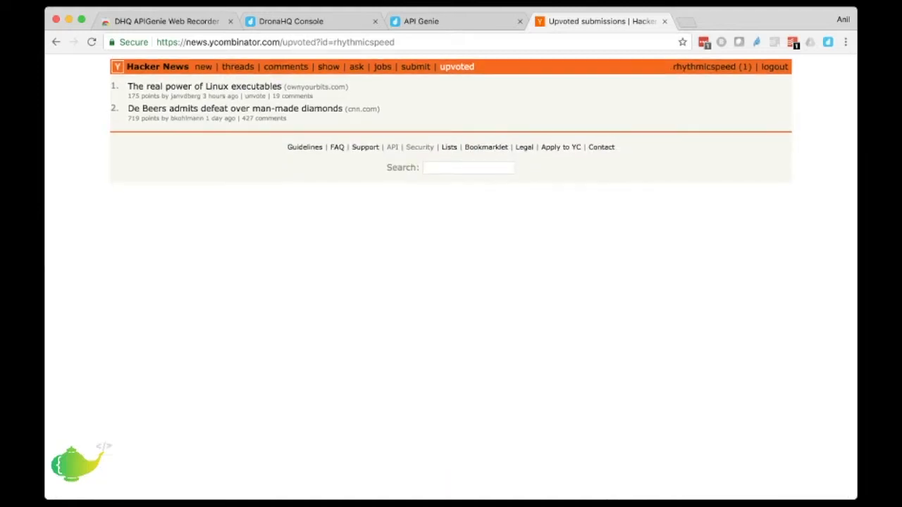
{"action": "left_click", "coordinate": [420, 21]}
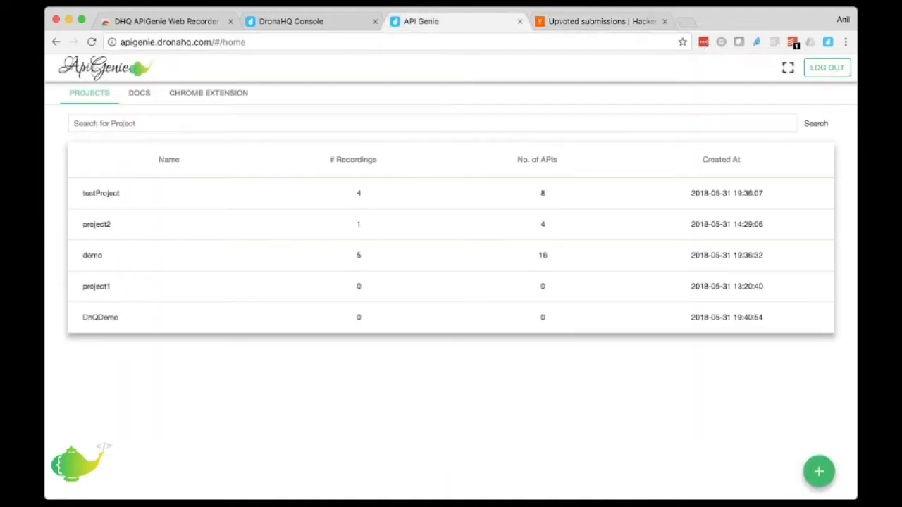
{"action": "key", "text": "super+l"}
{"action": "key", "text": "Right"}
{"action": "key", "text": "BackSpace"}
{"action": "key", "text": "BackSpace"}
{"action": "key", "text": "BackSpace"}
{"action": "key", "text": "BackSpace"}
{"action": "key", "text": "BackSpace"}
{"action": "key", "text": "BackSpace"}
{"action": "key", "text": "BackSpace"}
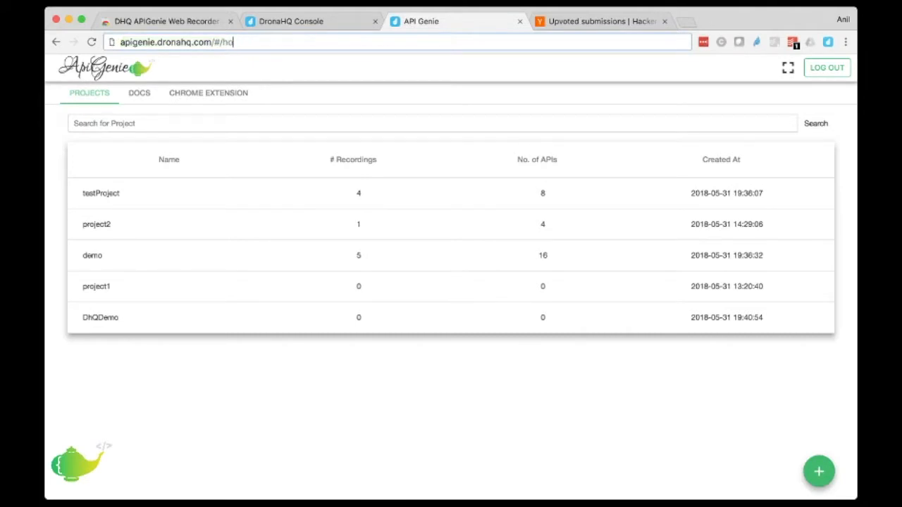
{"action": "key", "text": "Return"}
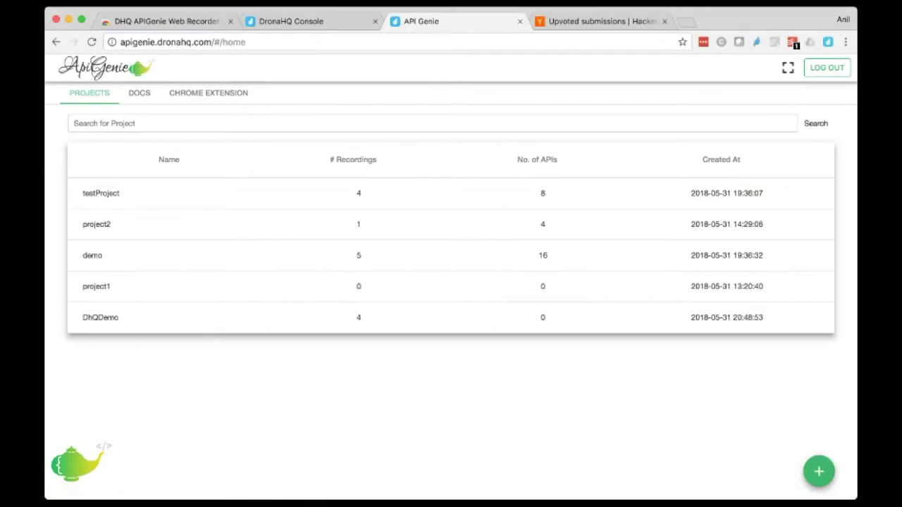
Open the DhQDemo project and its news.ycombinator.com/news recording.
{"action": "left_click", "coordinate": [100, 317]}
{"action": "left_click", "coordinate": [451, 287]}
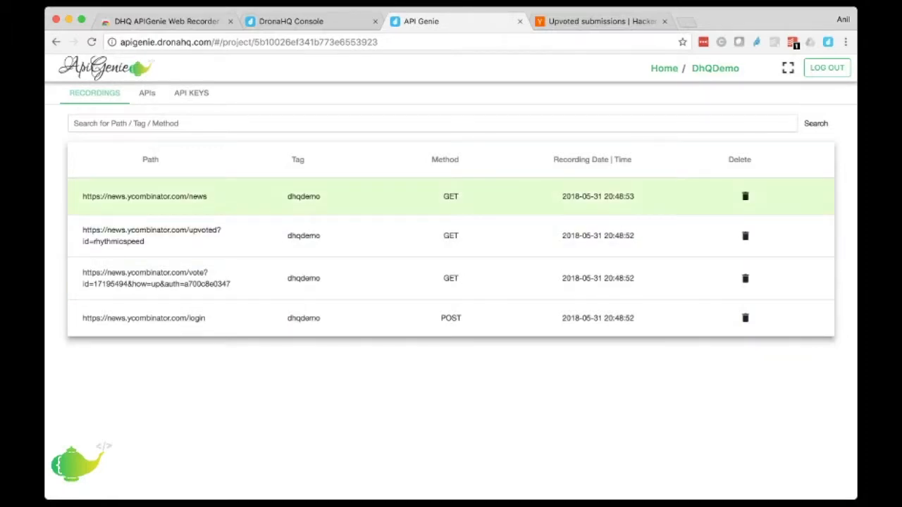
{"action": "left_click", "coordinate": [281, 204]}
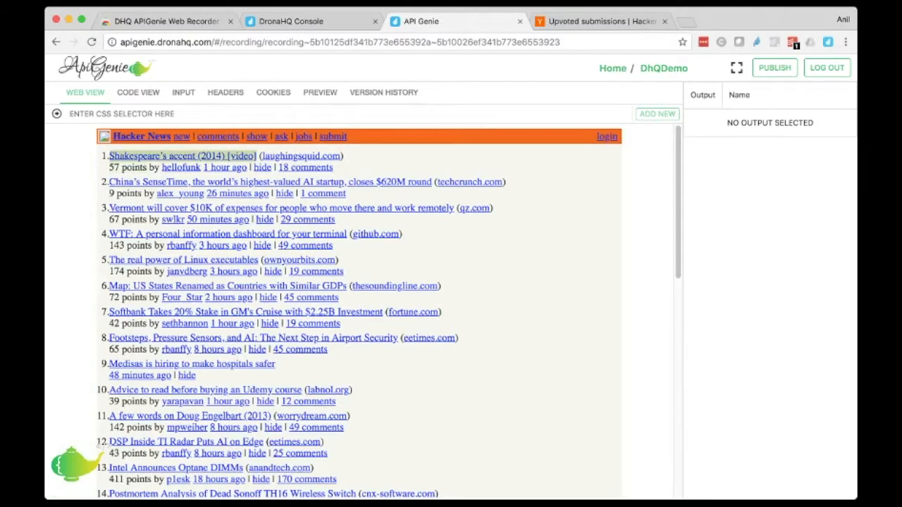
Pick a story title to get the selector a.storylink and add it as a CSS output named titles.
{"action": "left_click", "coordinate": [182, 157]}
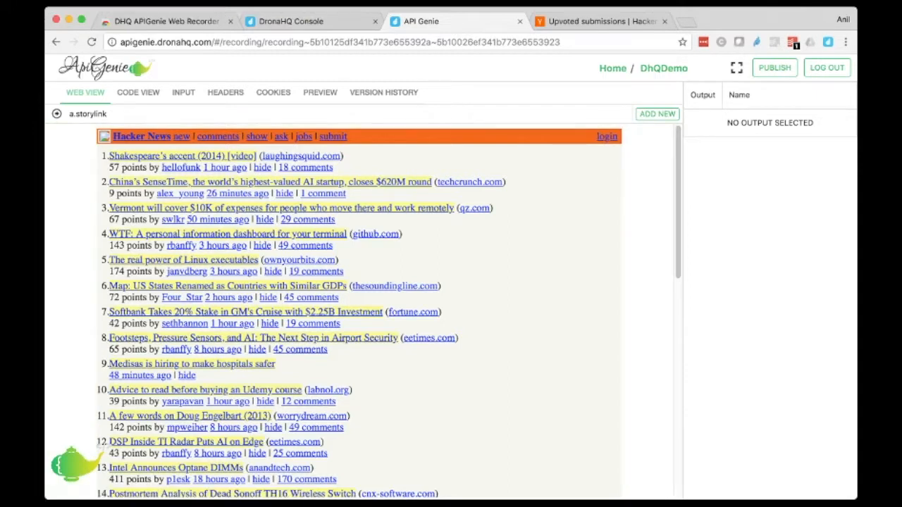
{"action": "left_click", "coordinate": [658, 114]}
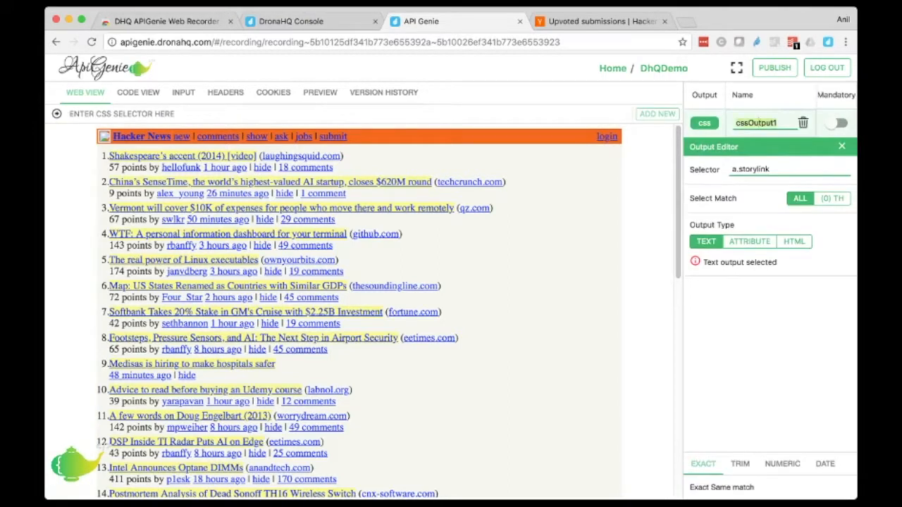
{"action": "type", "text": "titles"}
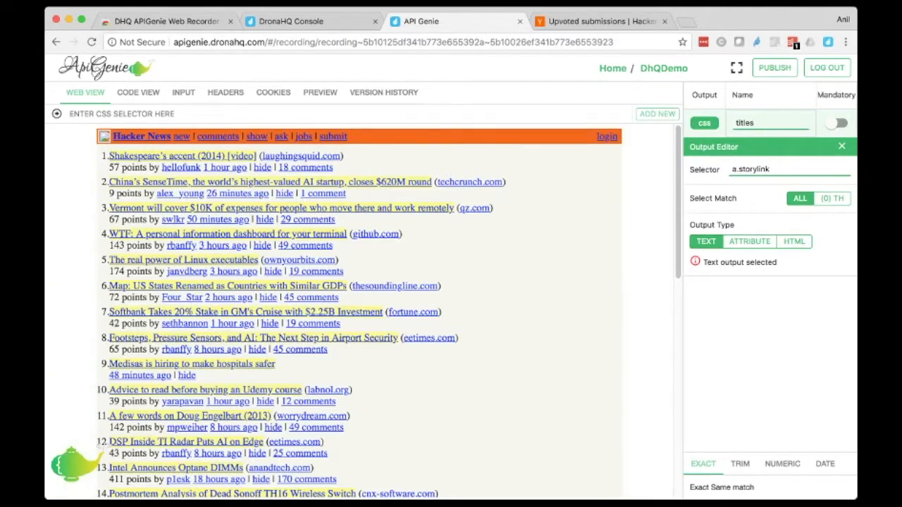
{"action": "key", "text": "Return"}
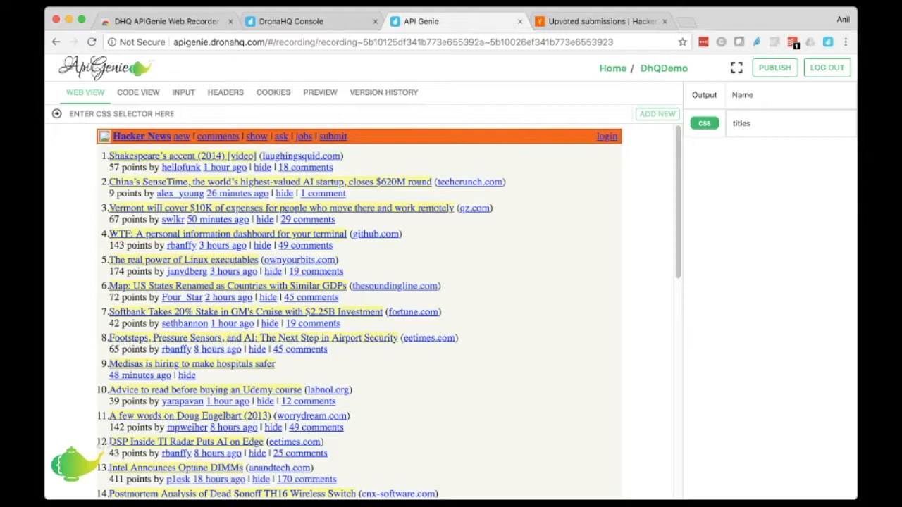
Add a second CSS output for the a.storylink selector, name it urls, and set its type to the href attribute.
{"action": "left_click", "coordinate": [183, 157]}
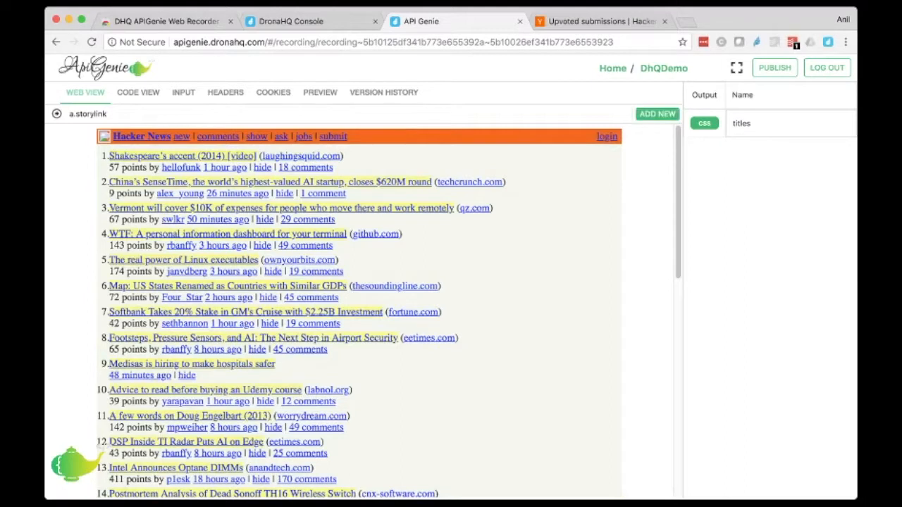
{"action": "left_click", "coordinate": [657, 114]}
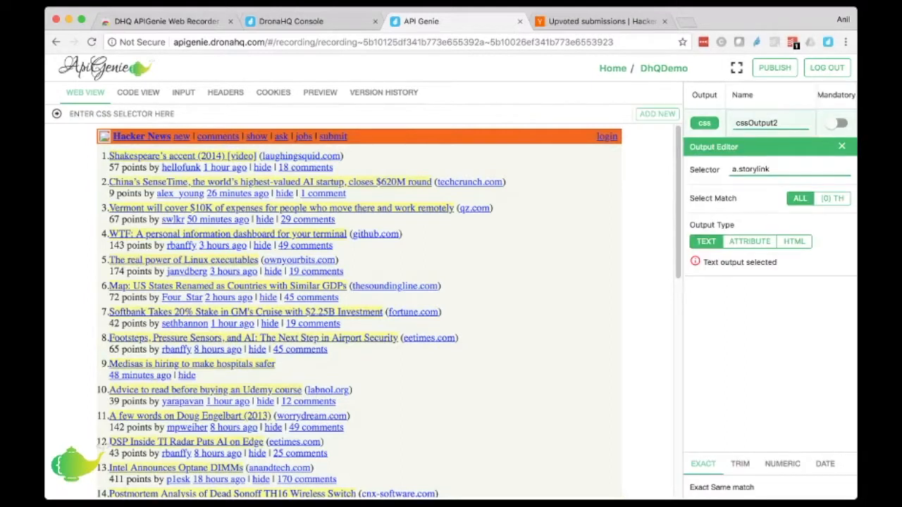
{"action": "double_click", "coordinate": [757, 122]}
{"action": "type", "text": "urls"}
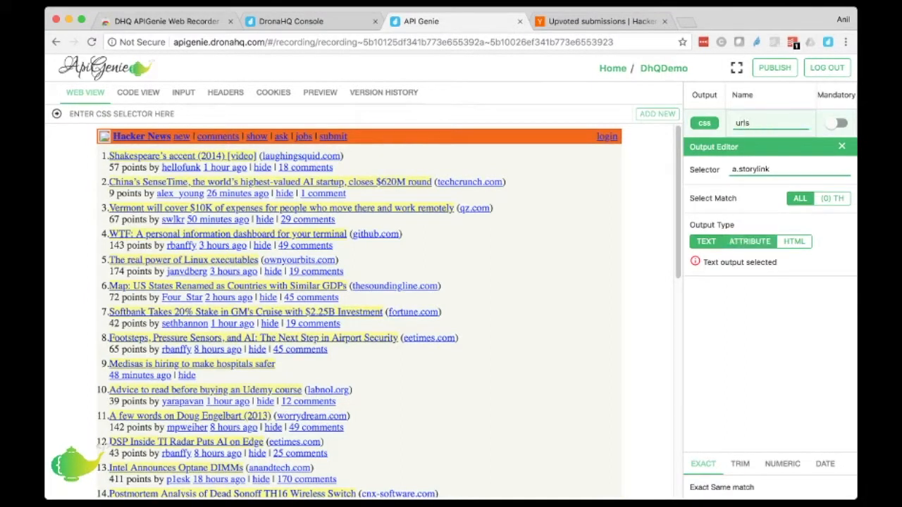
{"action": "left_click", "coordinate": [749, 241]}
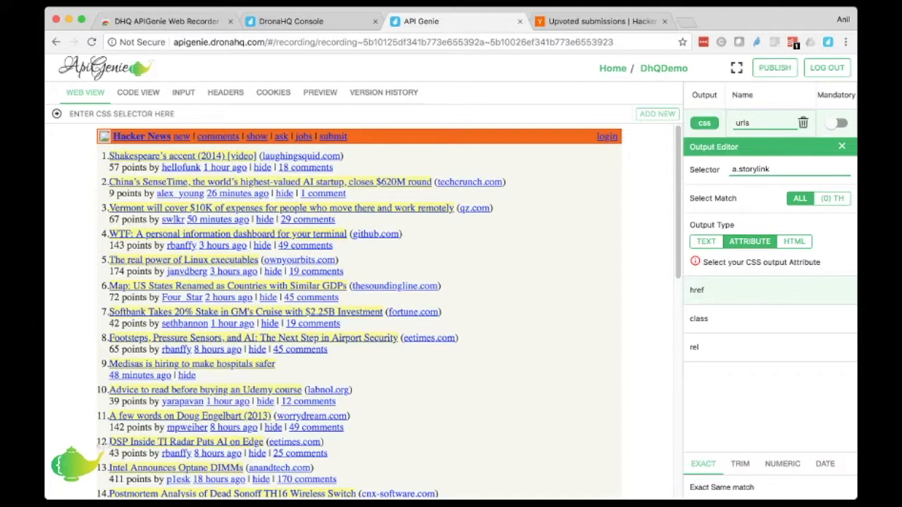
{"action": "left_click", "coordinate": [841, 147]}
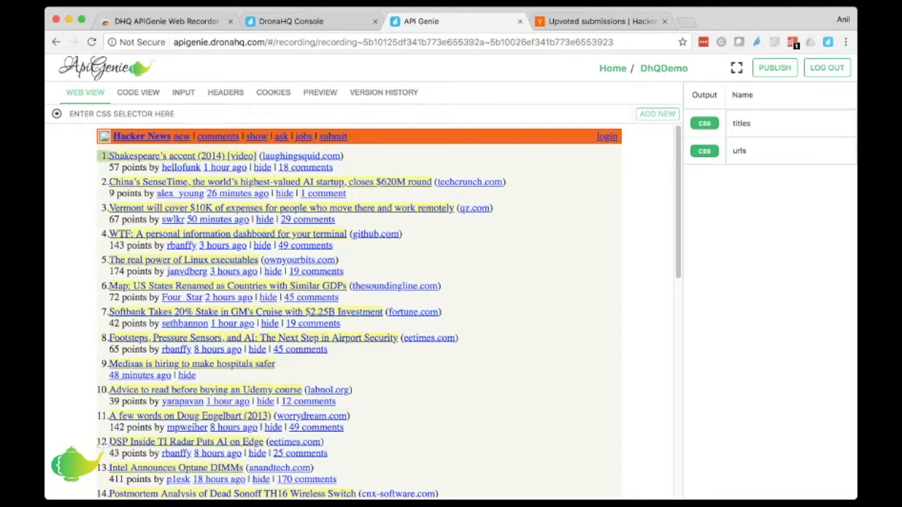
In the page source, add a regex output with the pattern <a id='up_(.*)' href='vote? to capture story IDs.
{"action": "left_click", "coordinate": [139, 92]}
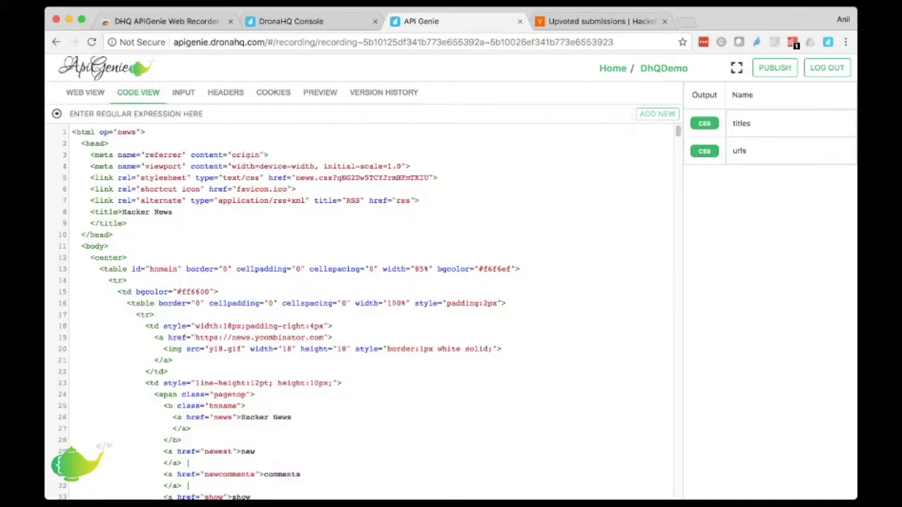
{"action": "type", "text": "<a id='up_(.*)' href='vote?"}
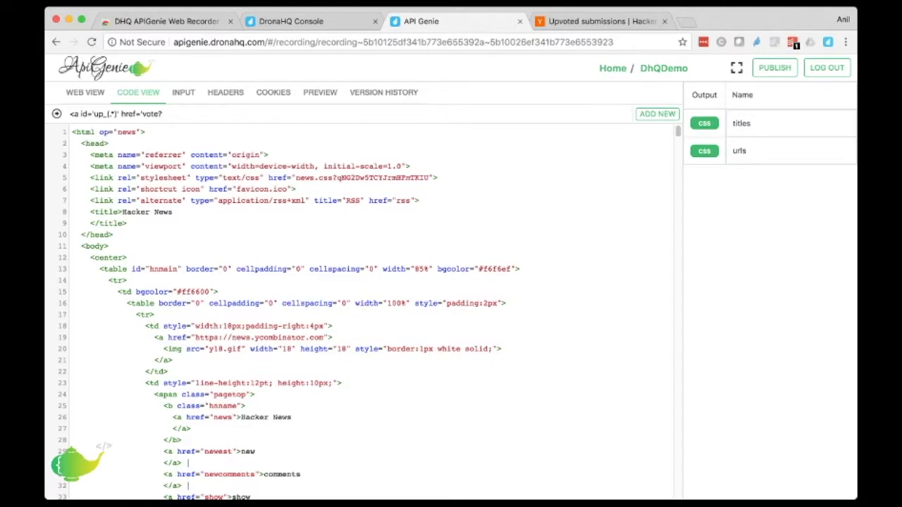
{"action": "key", "text": "Return"}
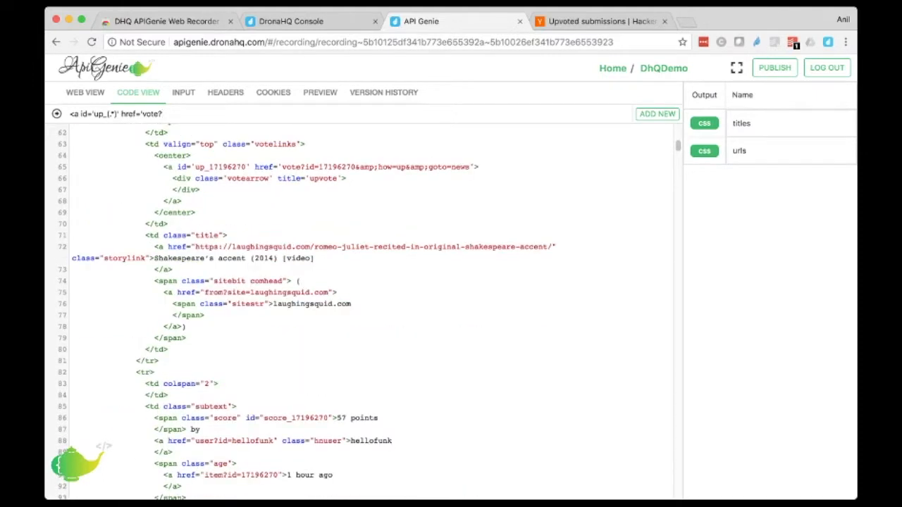
{"action": "scroll", "coordinate": [366, 310], "scroll_direction": "down", "scroll_amount": 1}
{"action": "scroll", "coordinate": [366, 310], "scroll_direction": "down", "scroll_amount": 1}
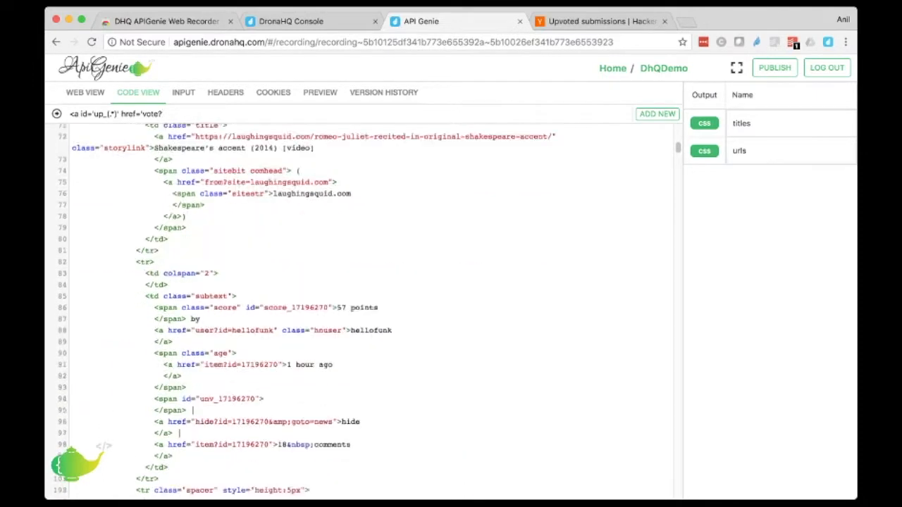
{"action": "scroll", "coordinate": [366, 310], "scroll_direction": "down", "scroll_amount": 2}
{"action": "scroll", "coordinate": [367, 310], "scroll_direction": "down", "scroll_amount": 1}
{"action": "scroll", "coordinate": [367, 310], "scroll_direction": "down", "scroll_amount": 2}
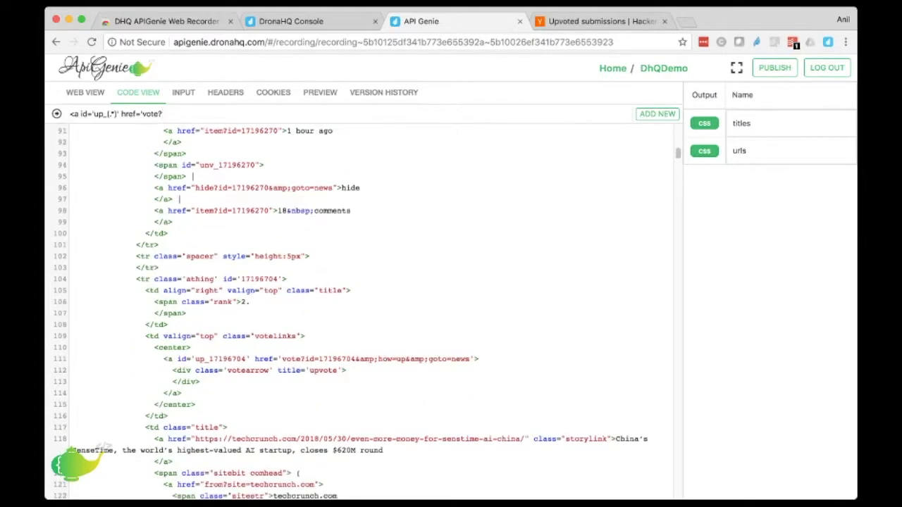
{"action": "left_click_drag", "start_coordinate": [163, 359], "coordinate": [250, 358]}
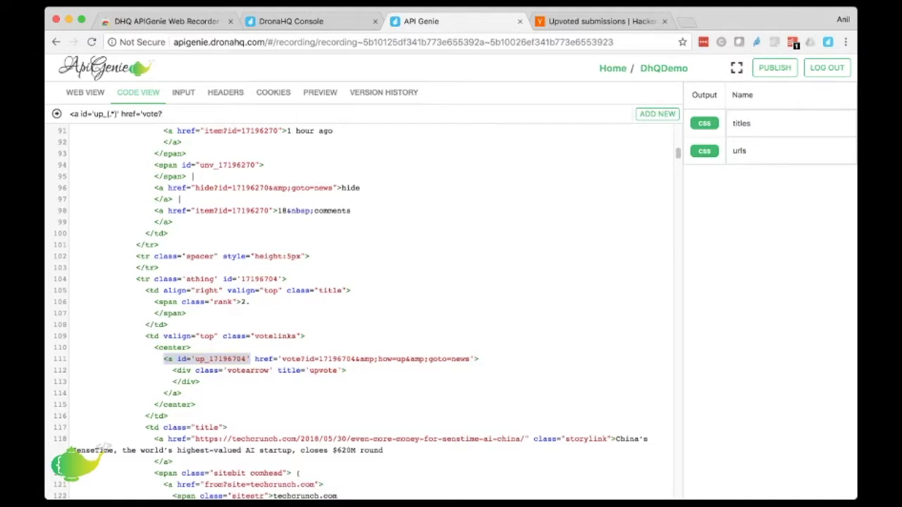
{"action": "left_click", "coordinate": [657, 114]}
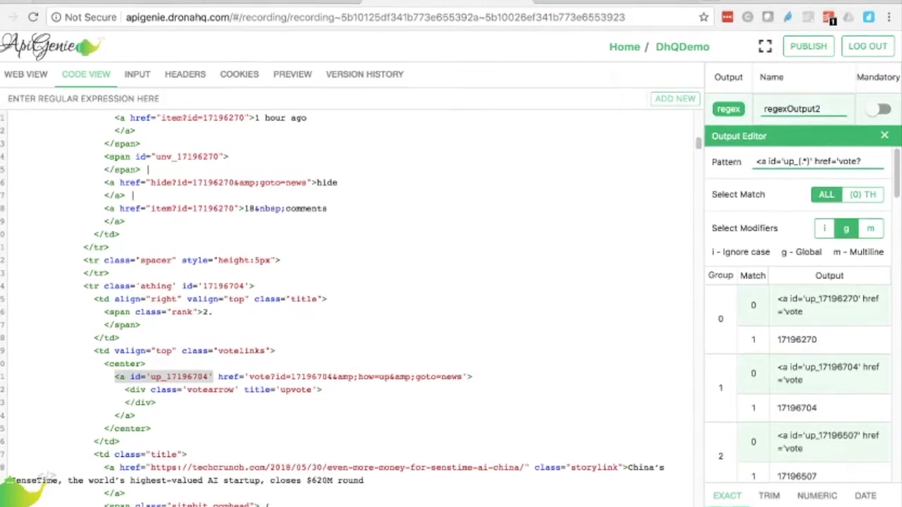
Keep all matches for the regex output and rename it news_ids.
{"action": "left_click", "coordinate": [863, 195]}
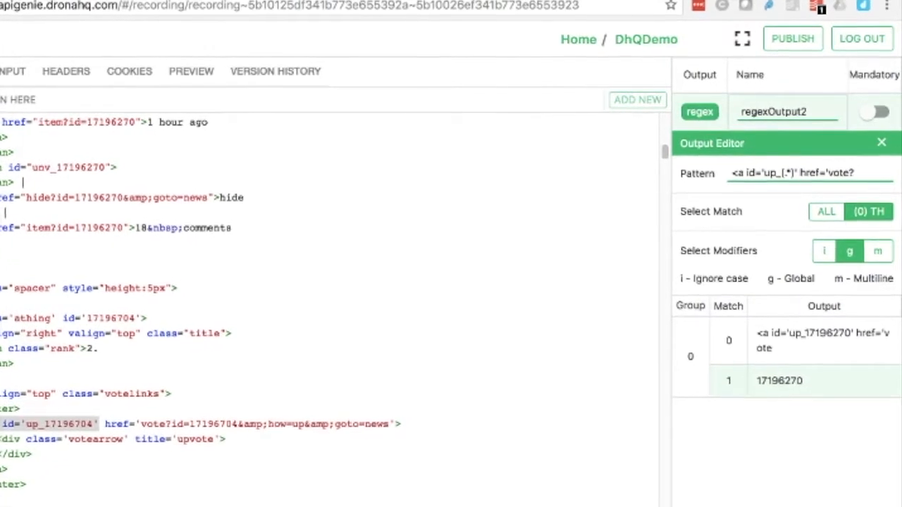
{"action": "left_click", "coordinate": [826, 212]}
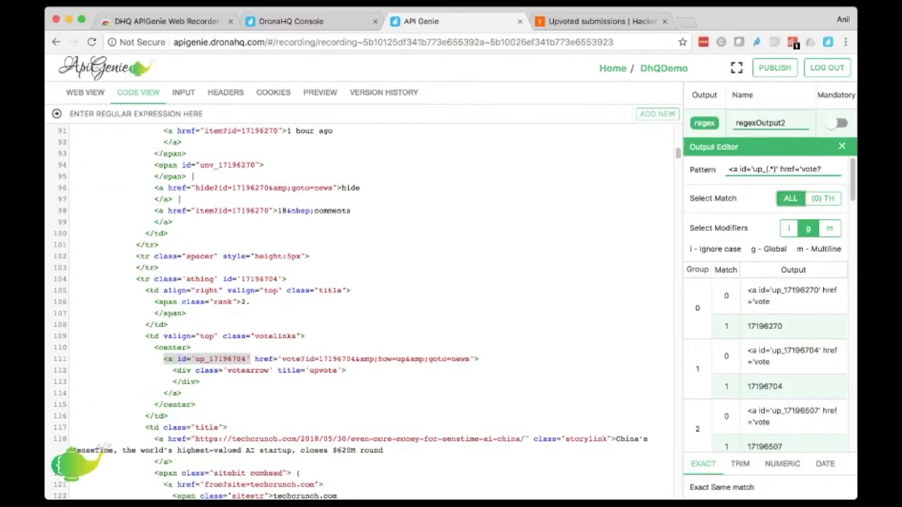
{"action": "scroll", "coordinate": [768, 296], "scroll_direction": "down", "scroll_amount": 3}
{"action": "scroll", "coordinate": [768, 303], "scroll_direction": "up", "scroll_amount": 3}
{"action": "double_click", "coordinate": [760, 122]}
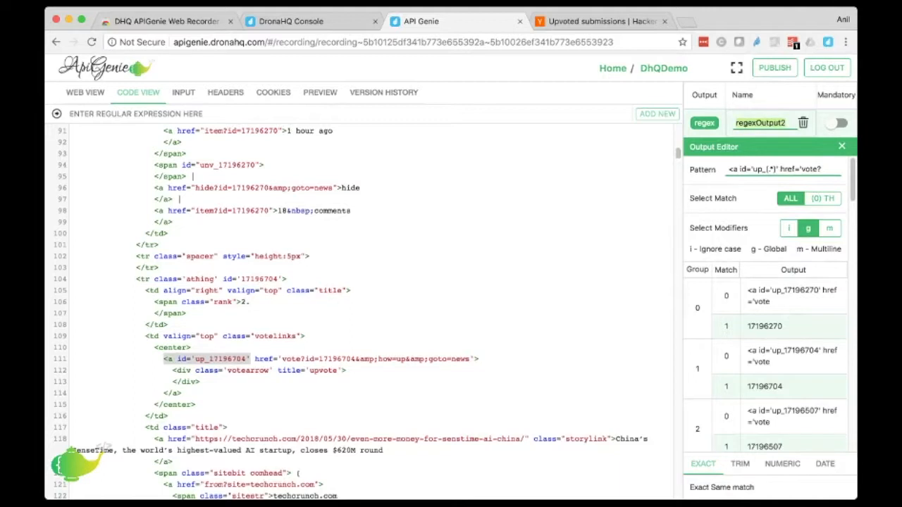
{"action": "type", "text": "new"}
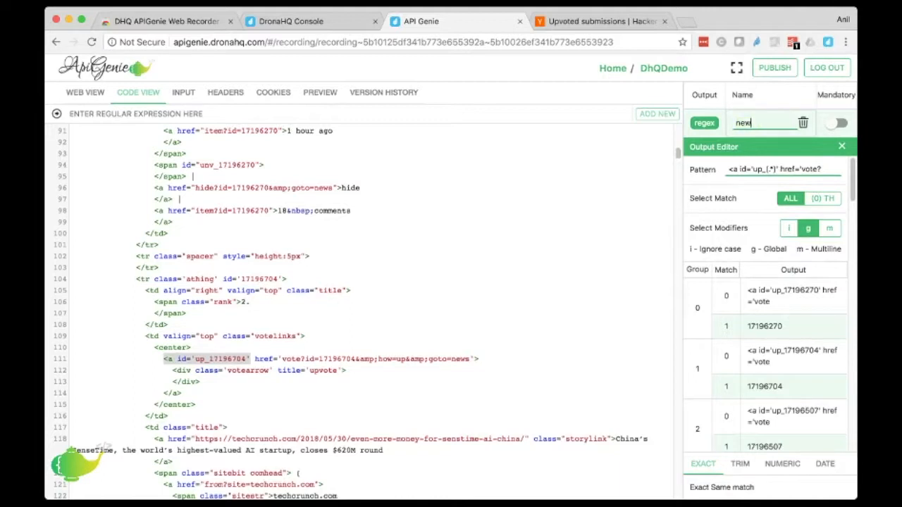
{"action": "type", "text": "s_id"}
{"action": "key", "text": "super+a"}
{"action": "key", "text": "Right"}
{"action": "type", "text": "s"}
Review the JSON preview of the titles, urls and news_ids outputs.
{"action": "left_click", "coordinate": [320, 93]}
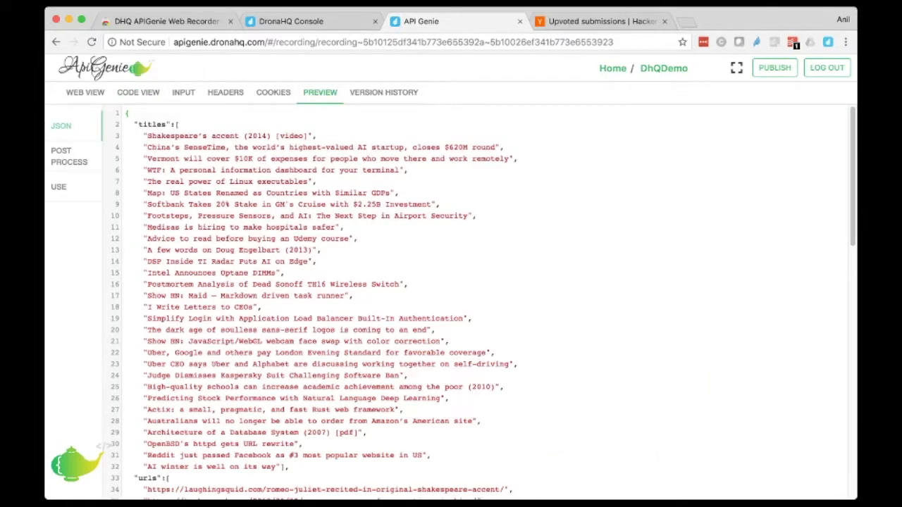
{"action": "scroll", "coordinate": [482, 303], "scroll_direction": "down", "scroll_amount": 2}
{"action": "scroll", "coordinate": [451, 303], "scroll_direction": "up", "scroll_amount": 5}
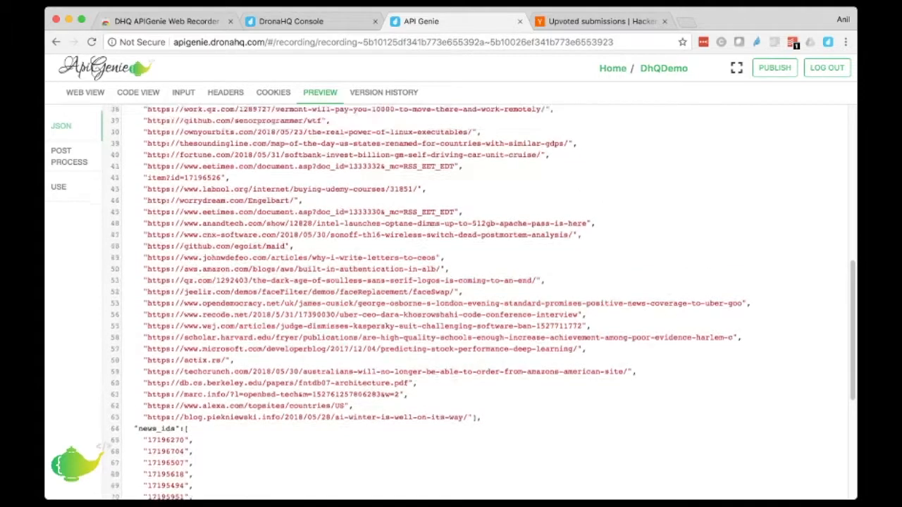
{"action": "scroll", "coordinate": [451, 303], "scroll_direction": "down", "scroll_amount": 4}
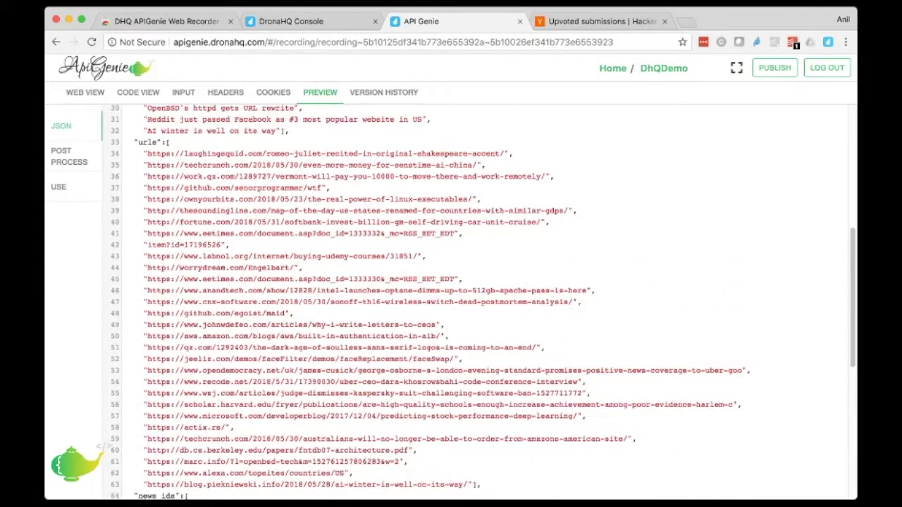
{"action": "scroll", "coordinate": [451, 303], "scroll_direction": "down", "scroll_amount": 3}
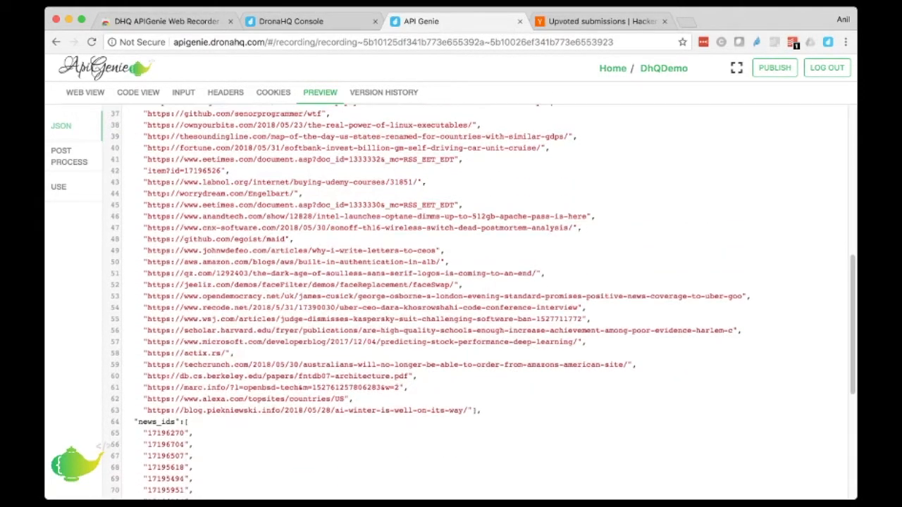
{"action": "scroll", "coordinate": [451, 303], "scroll_direction": "down", "scroll_amount": 10}
{"action": "scroll", "coordinate": [451, 303], "scroll_direction": "down", "scroll_amount": 2}
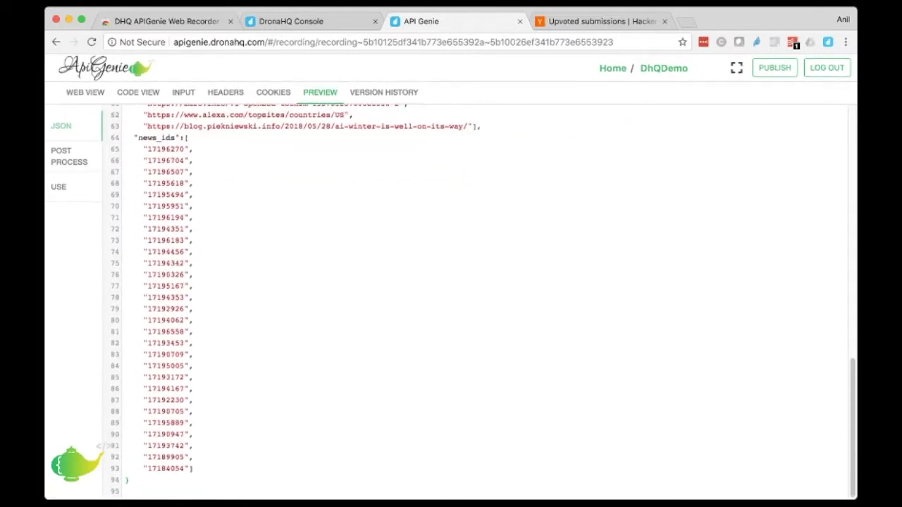
{"action": "scroll", "coordinate": [451, 303], "scroll_direction": "up", "scroll_amount": 20}
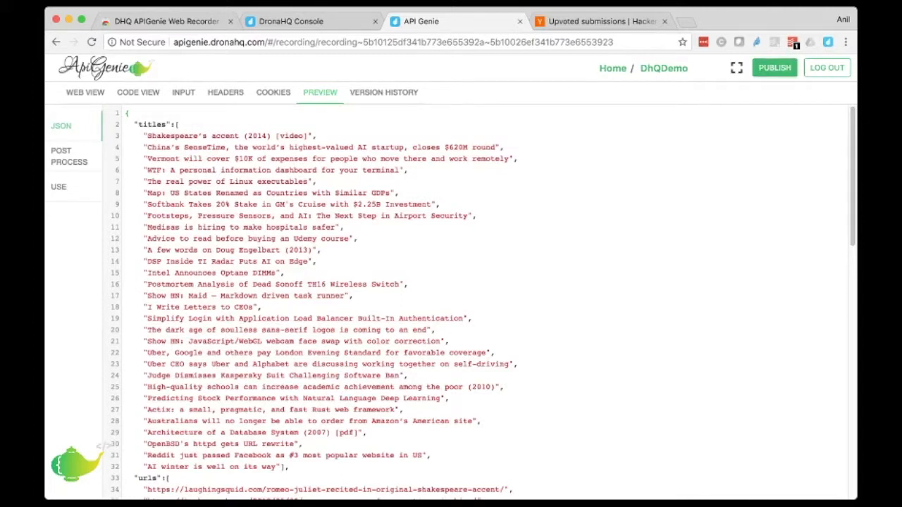
Publish the API with the endpoint name titles and the description get the list of titles.
{"action": "left_click", "coordinate": [775, 68]}
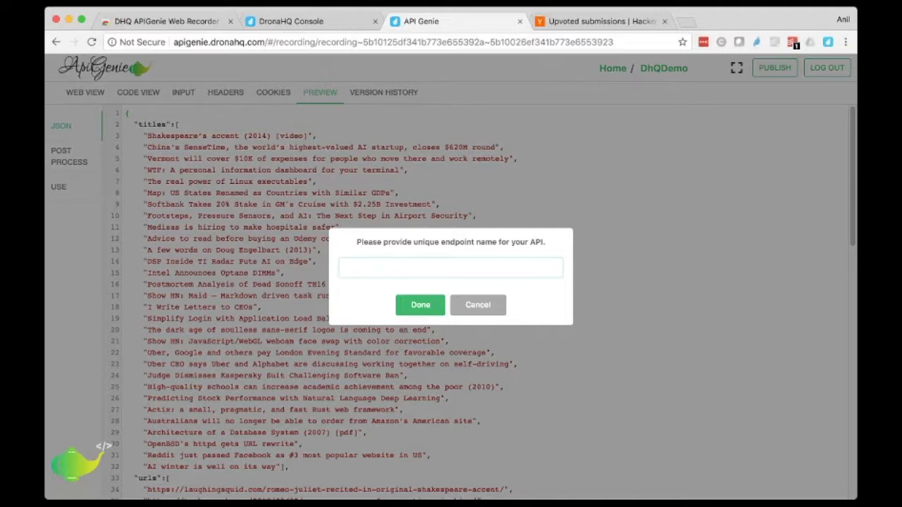
{"action": "type", "text": "titles"}
{"action": "key", "text": "Return"}
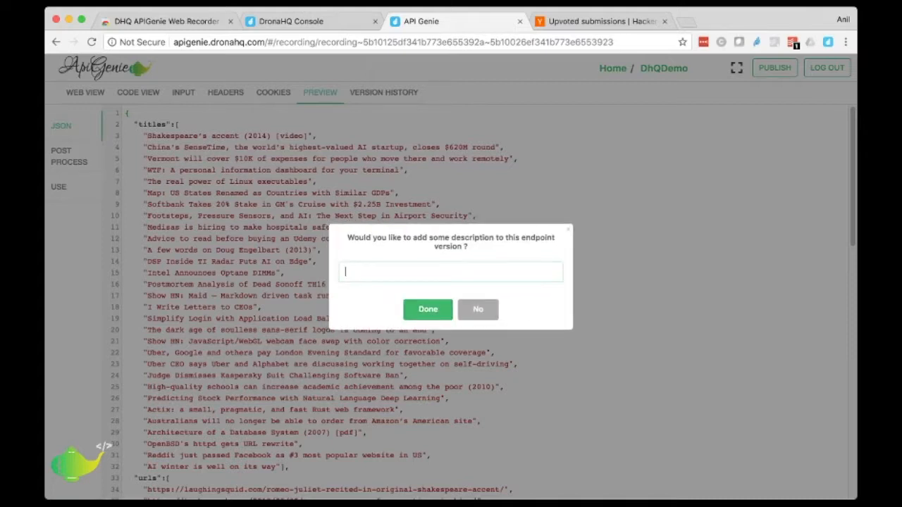
{"action": "type", "text": "get the list of titles"}
{"action": "key", "text": "Return"}
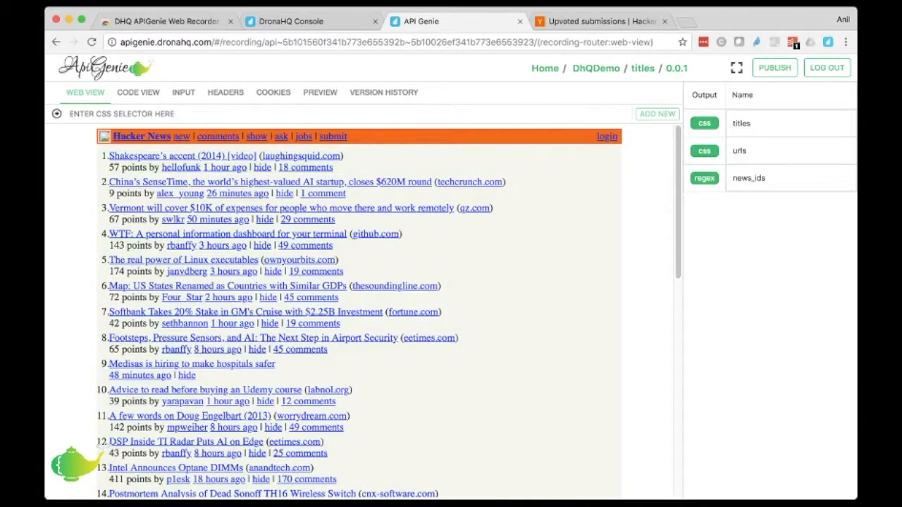
Open the preview's Use panel and select API version 0.0.1.
{"action": "left_click", "coordinate": [320, 92]}
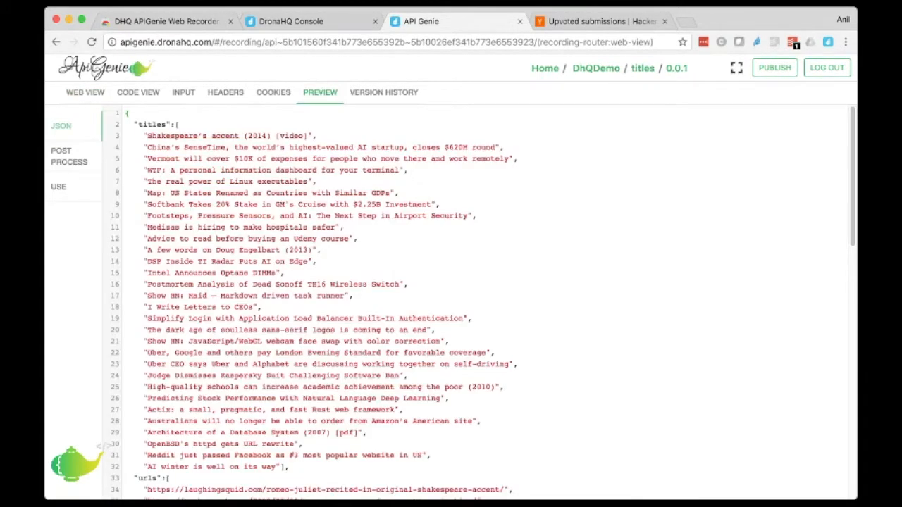
{"action": "left_click", "coordinate": [59, 187]}
{"action": "left_click", "coordinate": [204, 142]}
{"action": "left_click", "coordinate": [202, 163]}
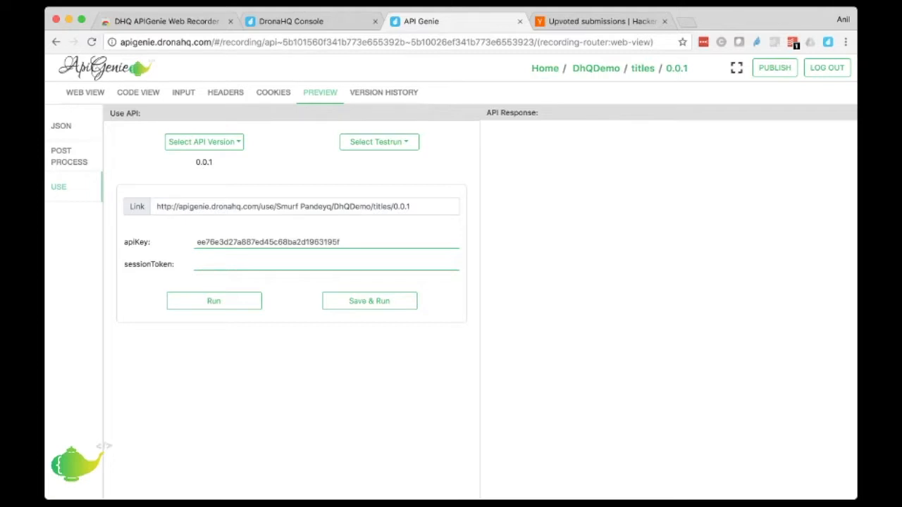
Run the published titles API and scroll through its response.
{"action": "triple_click", "coordinate": [194, 206]}
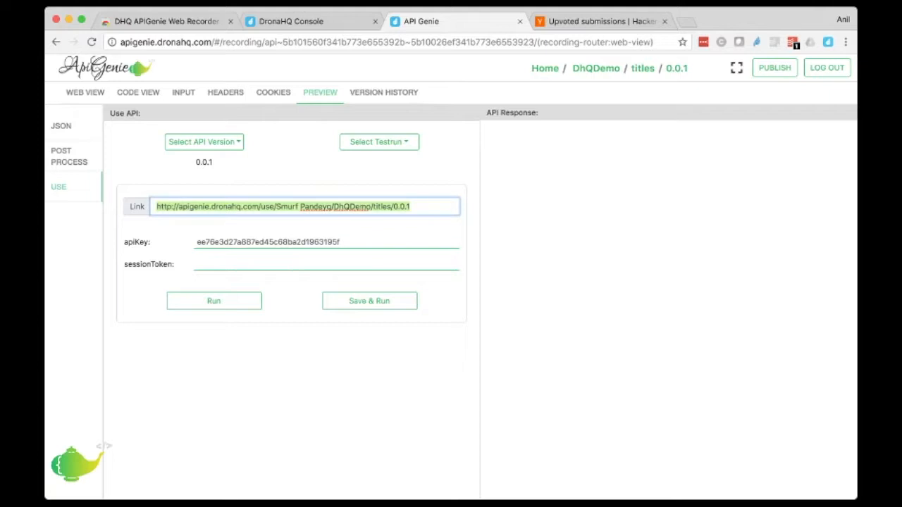
{"action": "left_click", "coordinate": [282, 366]}
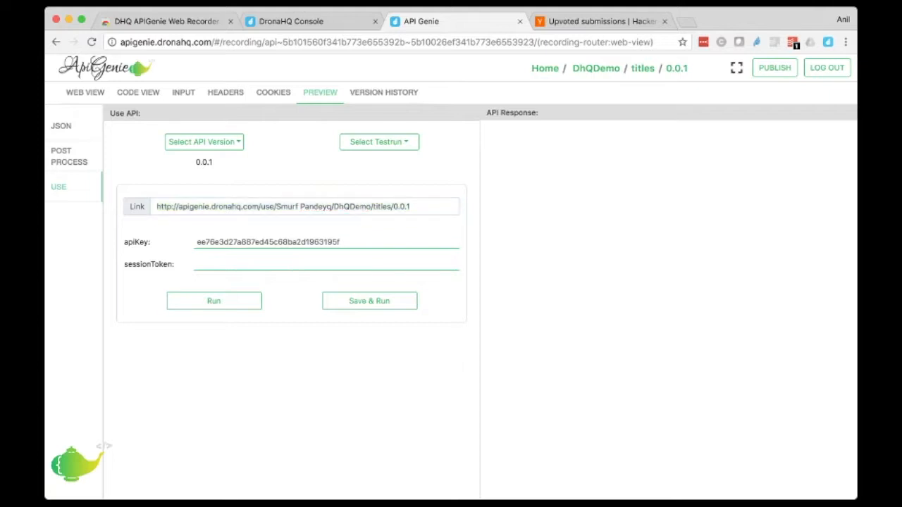
{"action": "left_click", "coordinate": [214, 301]}
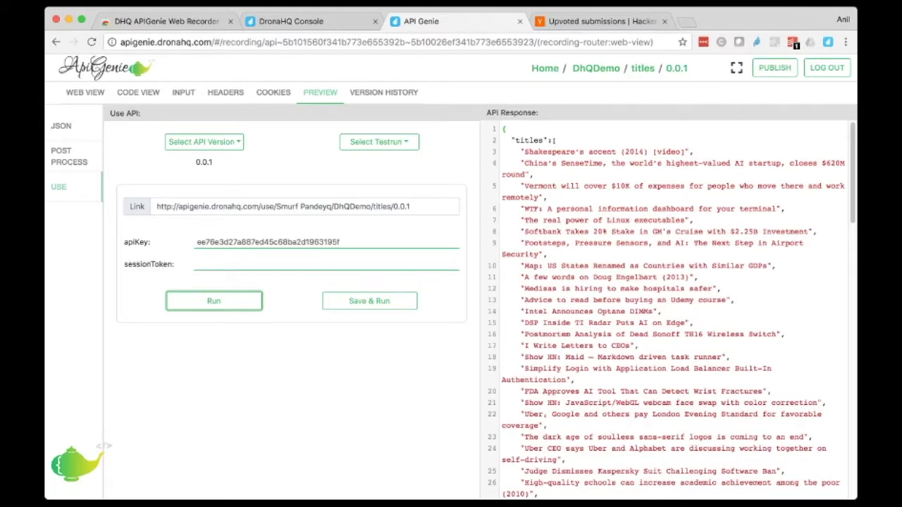
{"action": "scroll", "coordinate": [669, 303], "scroll_direction": "down", "scroll_amount": 15}
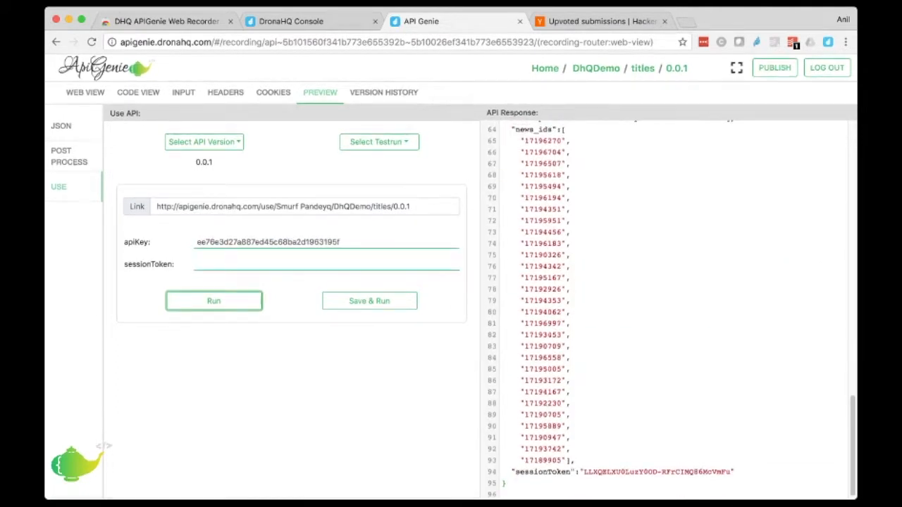
{"action": "scroll", "coordinate": [669, 303], "scroll_direction": "up", "scroll_amount": 15}
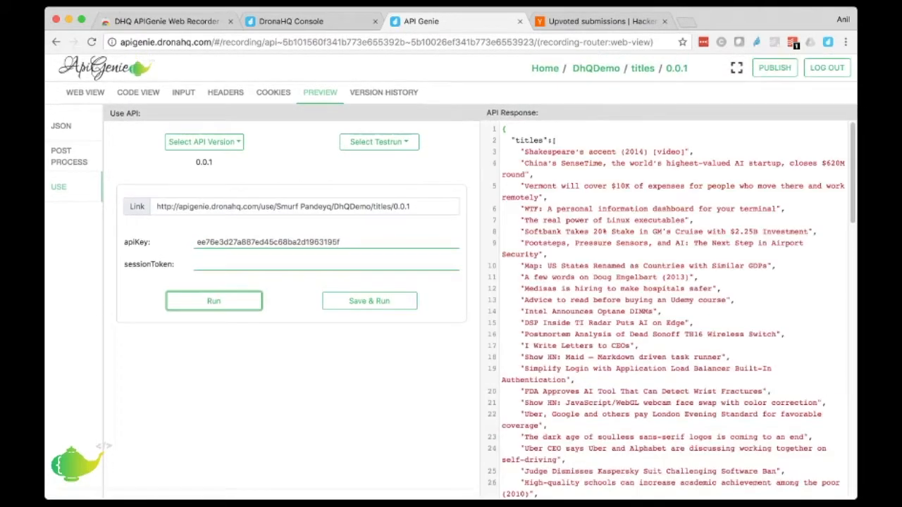
{"action": "scroll", "coordinate": [670, 310], "scroll_direction": "down", "scroll_amount": 15}
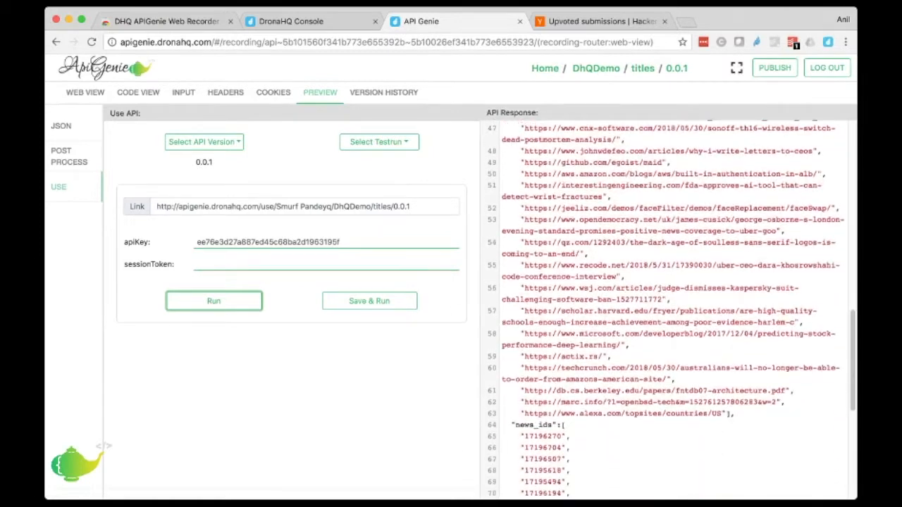
{"action": "scroll", "coordinate": [670, 310], "scroll_direction": "up", "scroll_amount": 15}
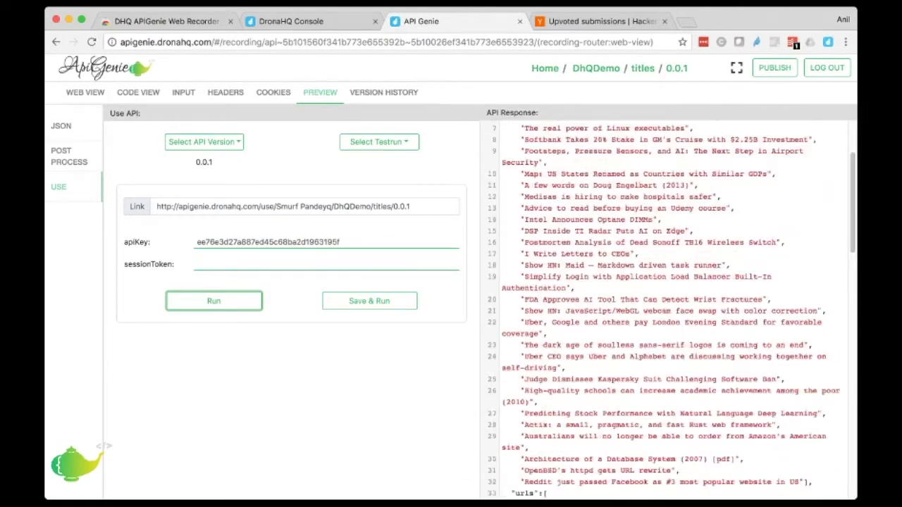
{"action": "scroll", "coordinate": [670, 310], "scroll_direction": "down", "scroll_amount": 15}
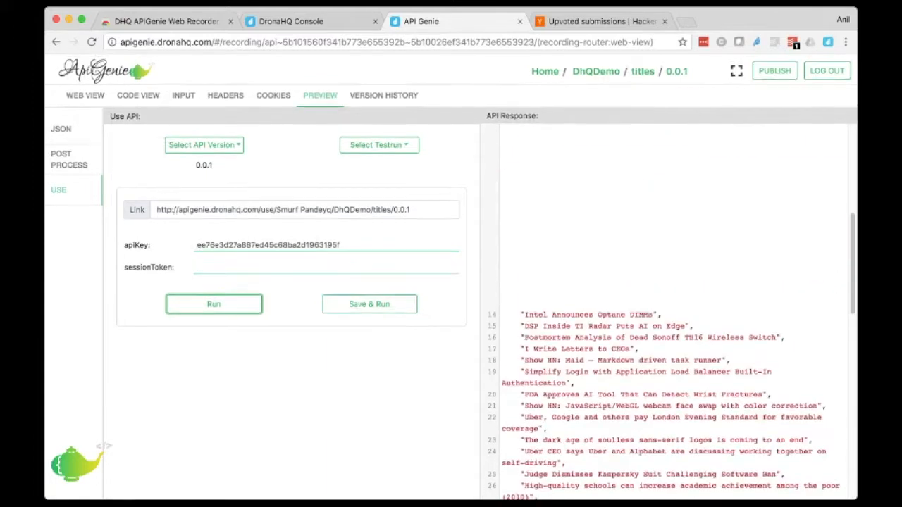
Copy the titles API link and paste it as the URL of a new GET request in Postman.
{"action": "triple_click", "coordinate": [305, 206]}
{"action": "key", "text": "super+c"}
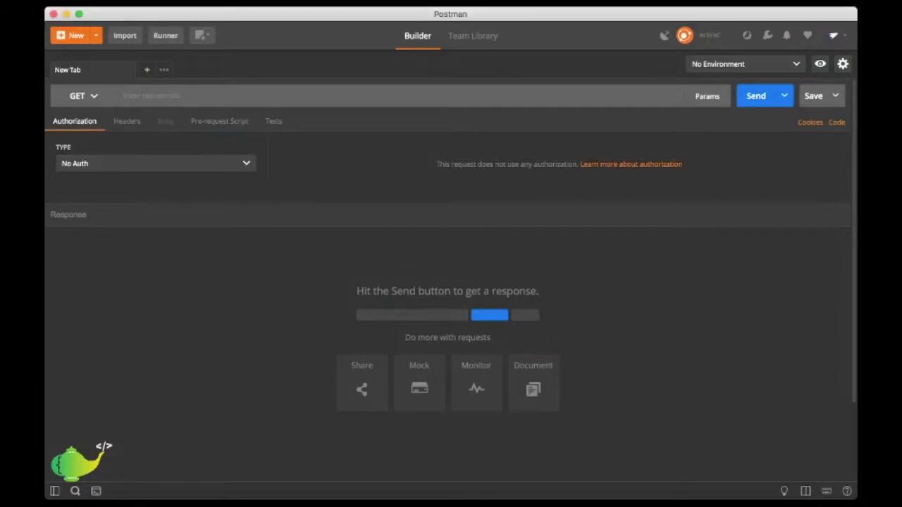
{"action": "left_click", "coordinate": [124, 96]}
{"action": "key", "text": "super+v"}
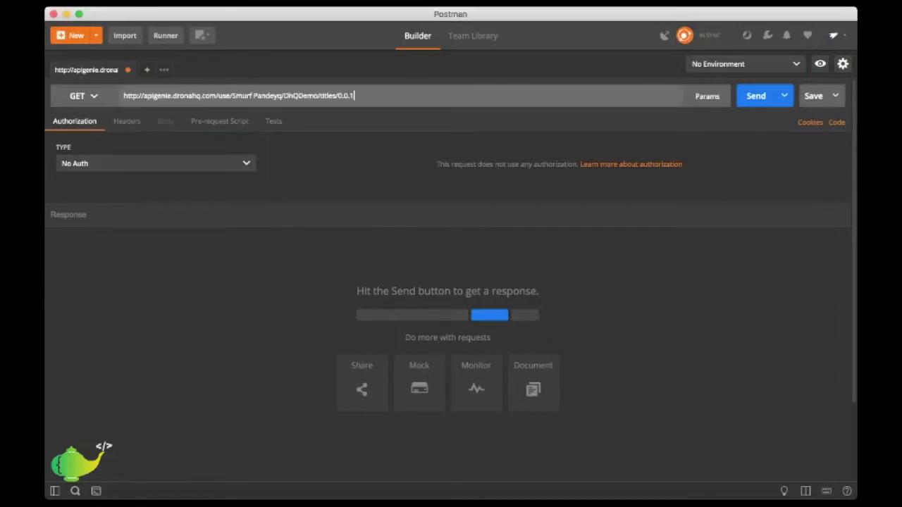
Add an apiKey query parameter and paste the API key as its value.
{"action": "left_click", "coordinate": [707, 96]}
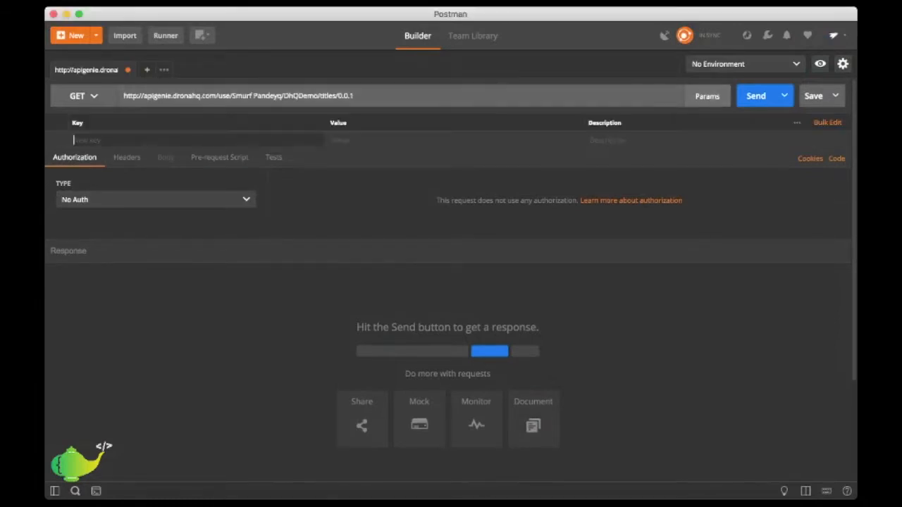
{"action": "type", "text": "apiKey"}
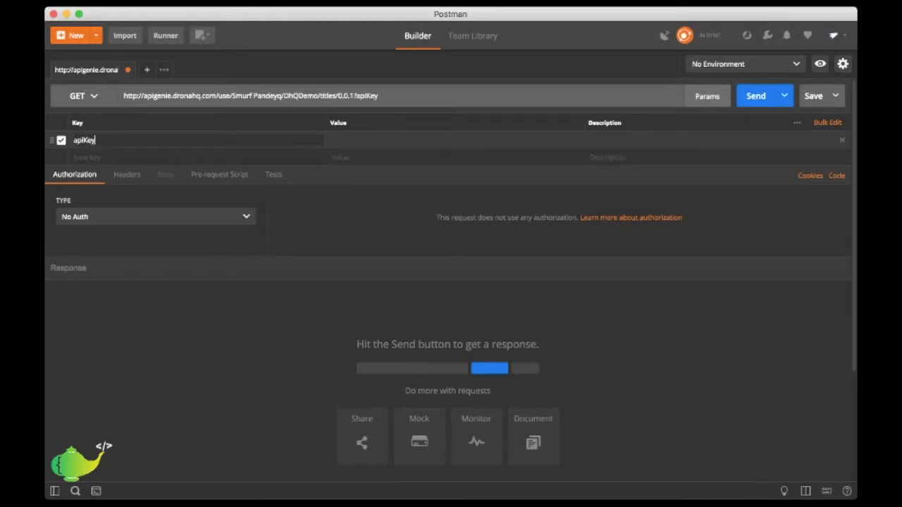
{"action": "left_click", "coordinate": [338, 140]}
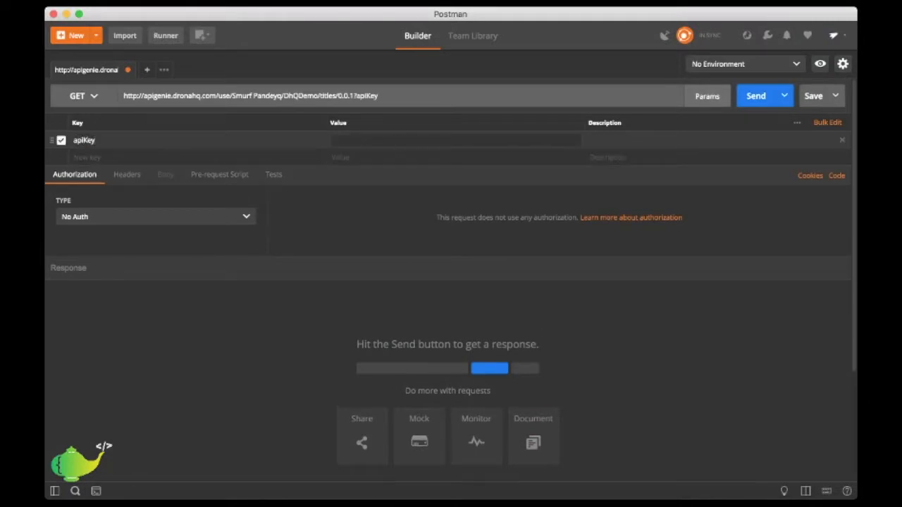
{"action": "key", "text": "super+v"}
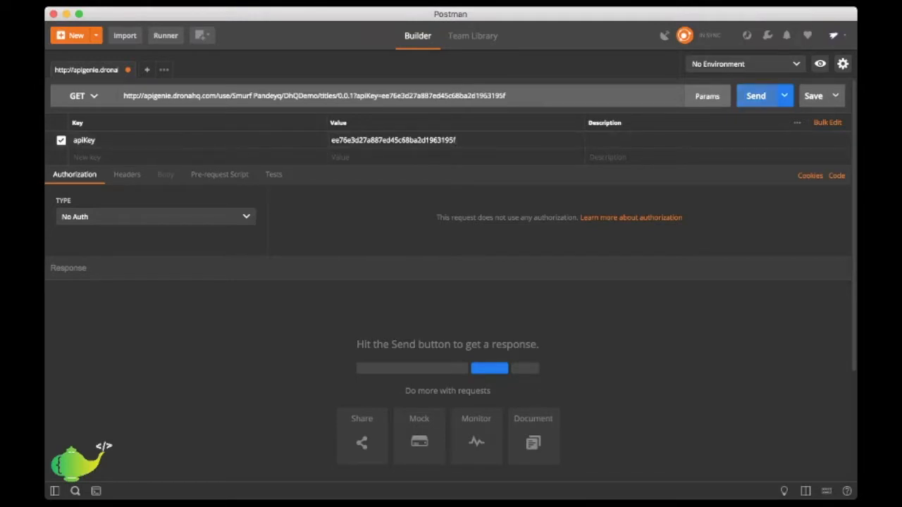
Send the request and collapse the titles, urls and news_ids arrays in the JSON response.
{"action": "key", "text": "super+Return"}
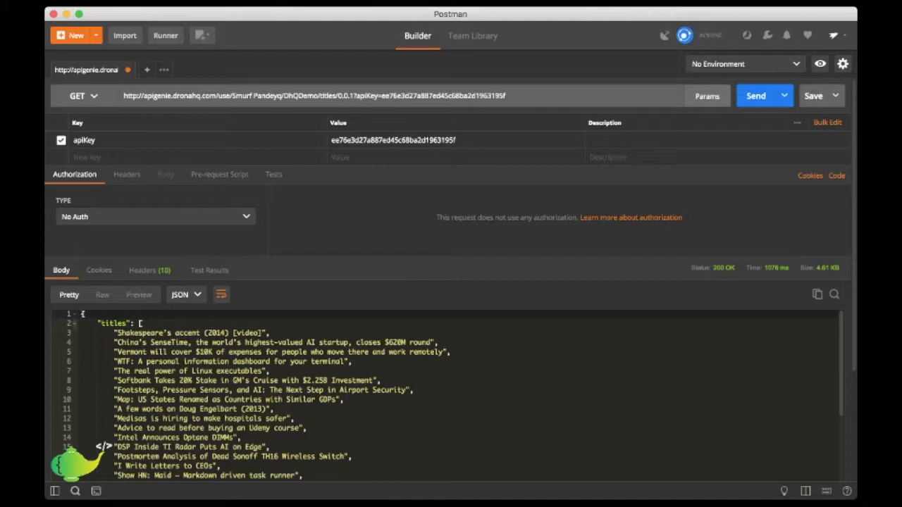
{"action": "left_click", "coordinate": [75, 323]}
{"action": "left_click", "coordinate": [75, 333]}
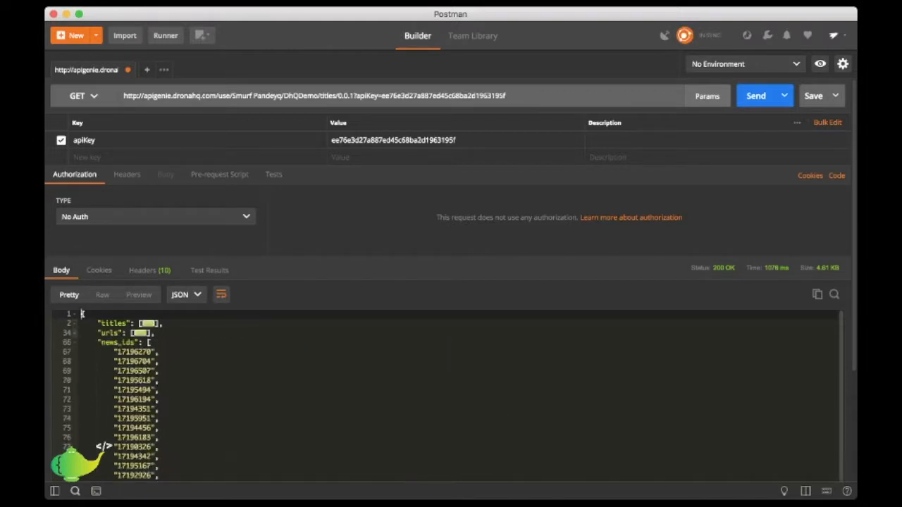
{"action": "left_click", "coordinate": [74, 342]}
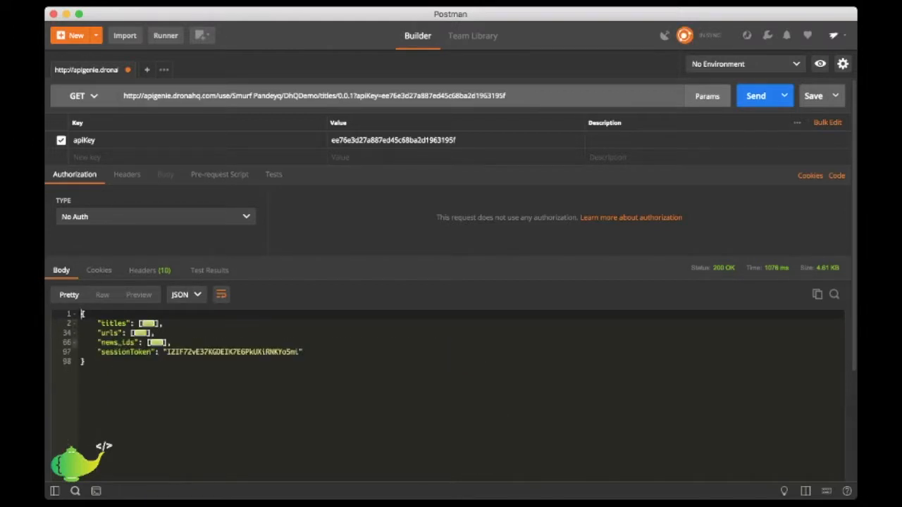
{"action": "left_click", "coordinate": [84, 361]}
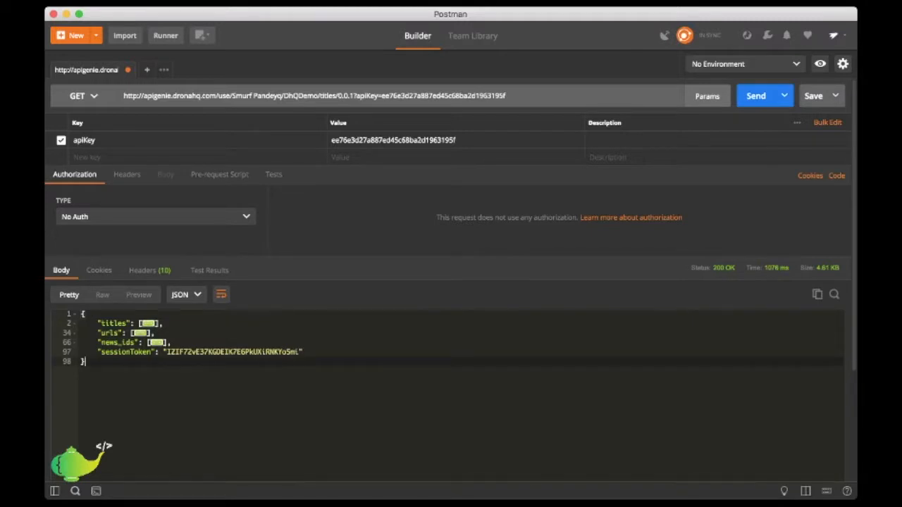
Return to APIGenie, go back to the DhQDemo recordings, and open the body inputs of the login POST recording.
{"action": "key", "text": "super+Tab"}
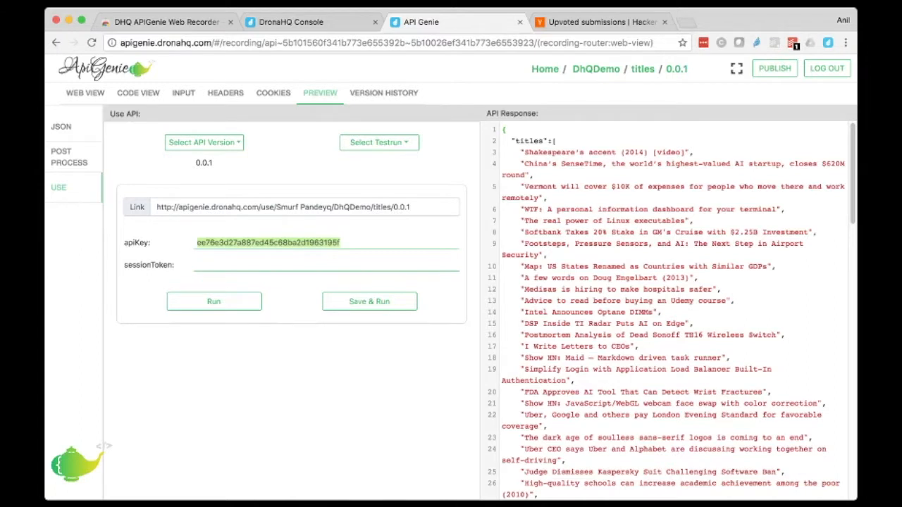
{"action": "key", "text": "alt+Left"}
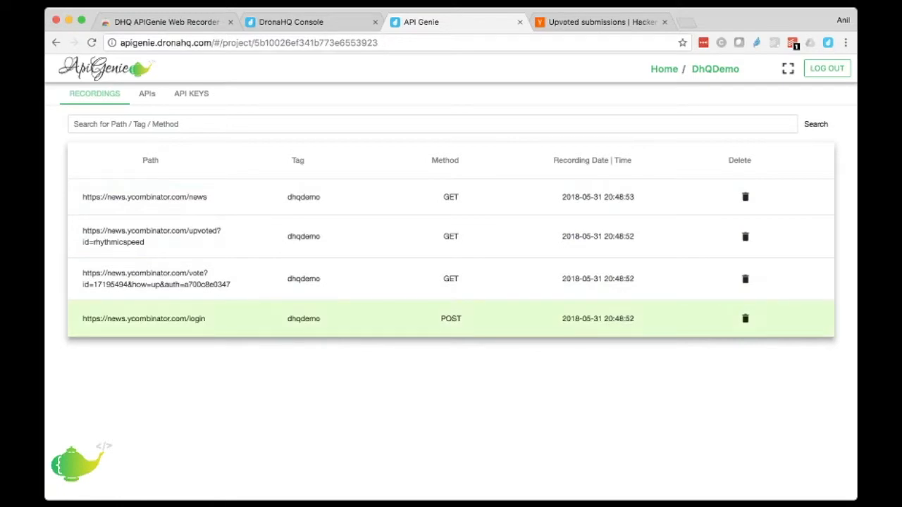
{"action": "left_click", "coordinate": [451, 319]}
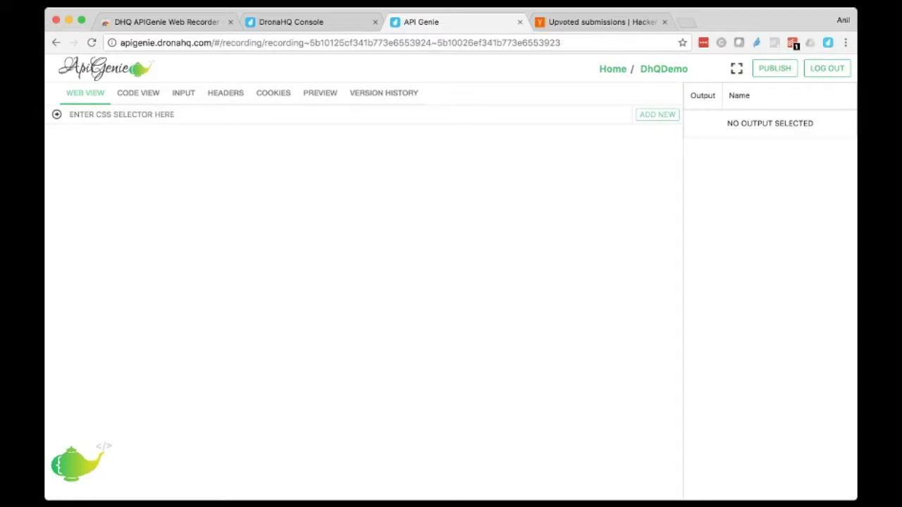
{"action": "left_click", "coordinate": [184, 93]}
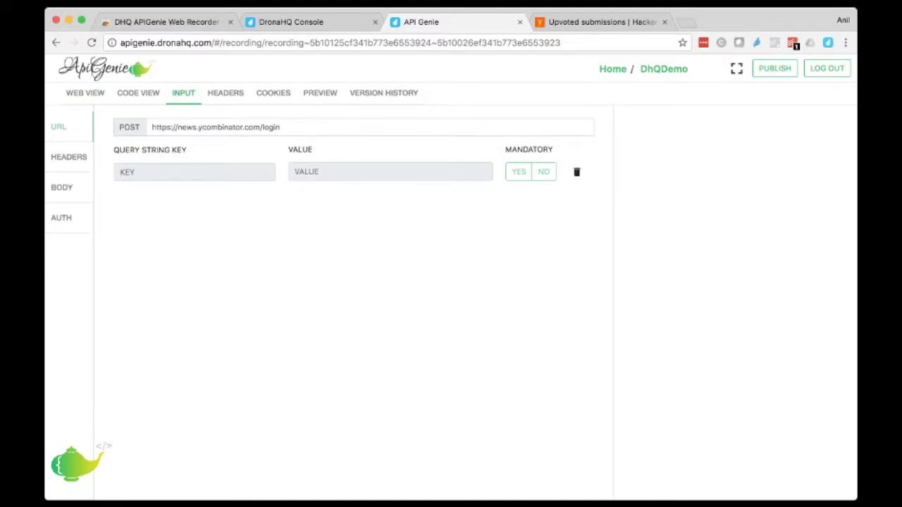
{"action": "left_click", "coordinate": [62, 187]}
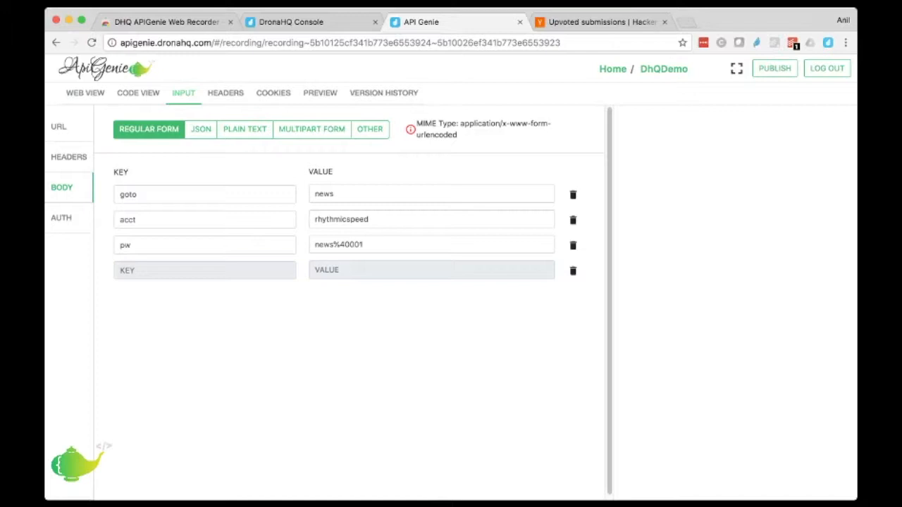
Clear the acct and pw values and set the acct value to {{username}}.
{"action": "double_click", "coordinate": [341, 219]}
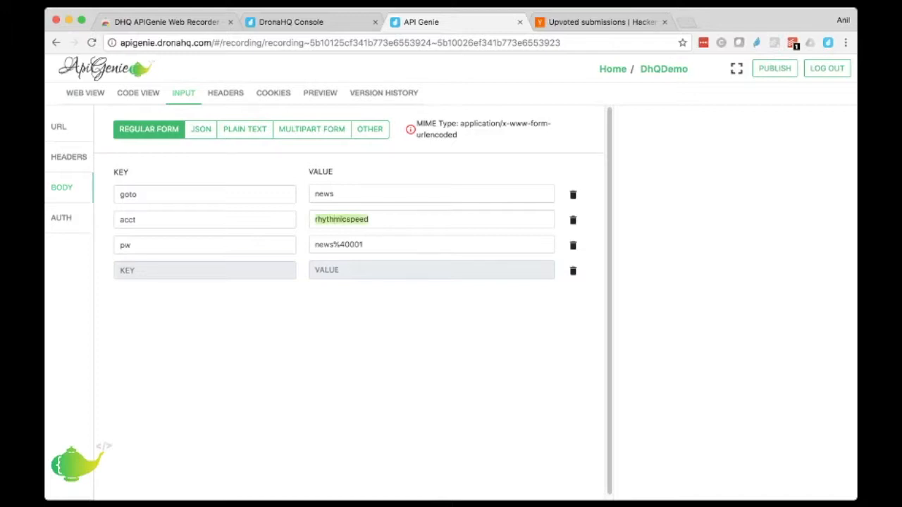
{"action": "key", "text": "BackSpace"}
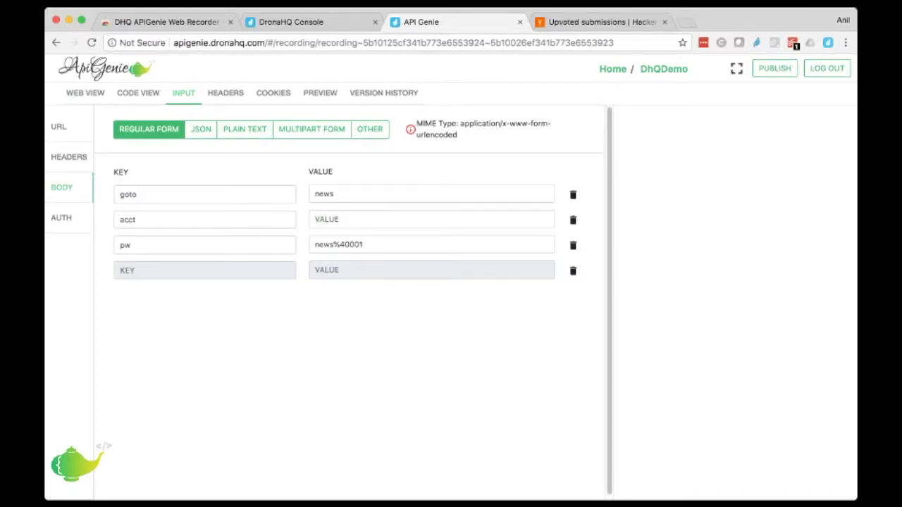
{"action": "triple_click", "coordinate": [325, 244]}
{"action": "key", "text": "BackSpace"}
{"action": "left_click", "coordinate": [324, 219]}
{"action": "type", "text": "{{}}"}
{"action": "key", "text": "Left"}
{"action": "key", "text": "Left"}
{"action": "type", "text": "username"}
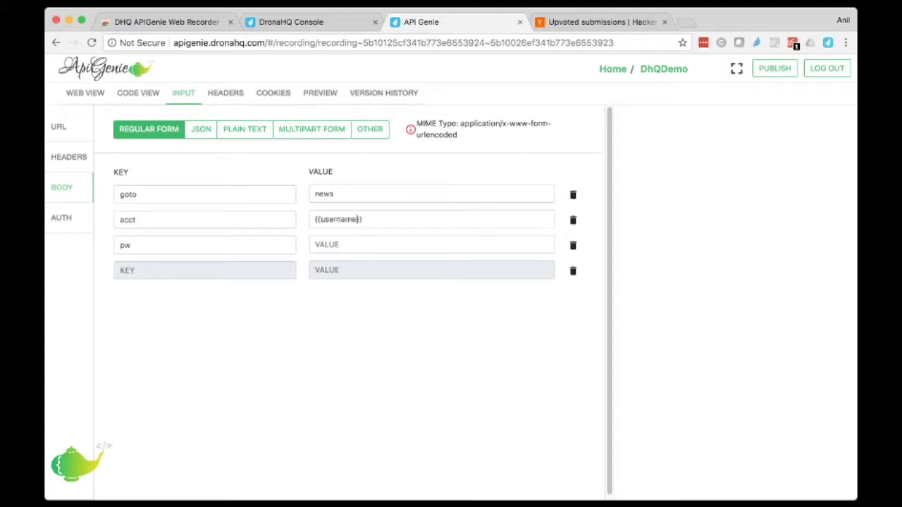
Set the pw value to the {{password}} variable.
{"action": "left_click", "coordinate": [324, 245]}
{"action": "type", "text": "{{}}"}
{"action": "key", "text": "Left"}
{"action": "key", "text": "Left"}
{"action": "type", "text": "password"}
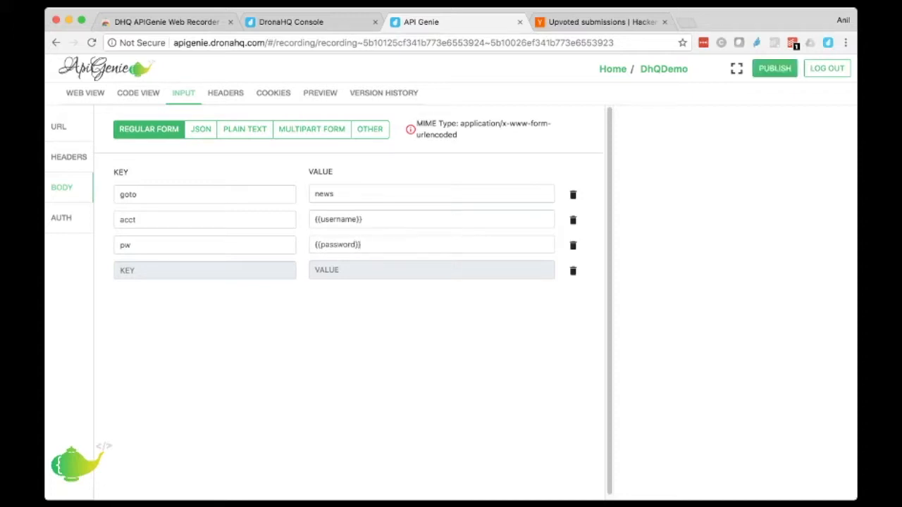
Publish the API with the endpoint name login and the description login action.
{"action": "left_click", "coordinate": [774, 68]}
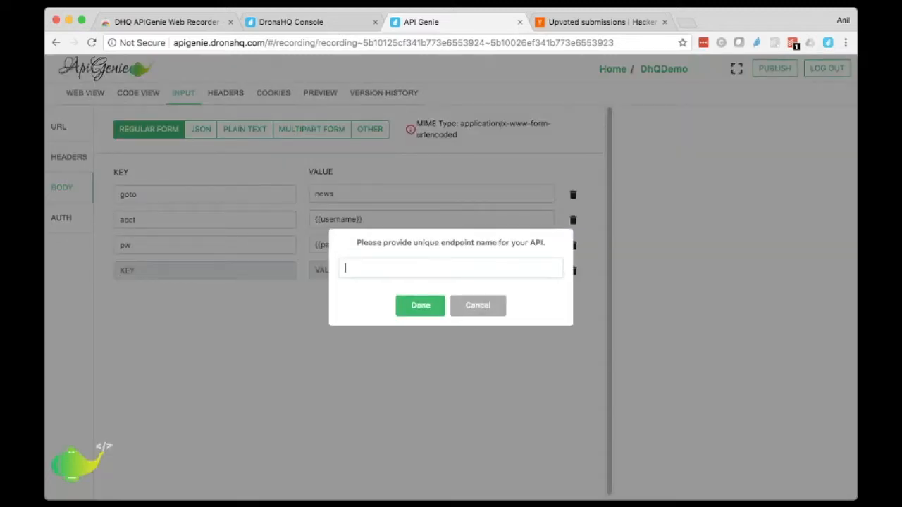
{"action": "type", "text": "login"}
{"action": "key", "text": "Return"}
{"action": "type", "text": "login action"}
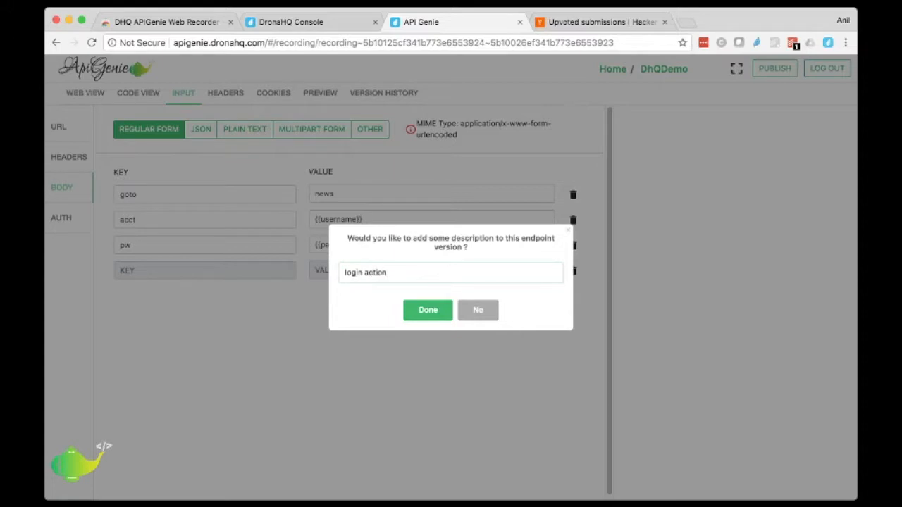
{"action": "left_click", "coordinate": [428, 310]}
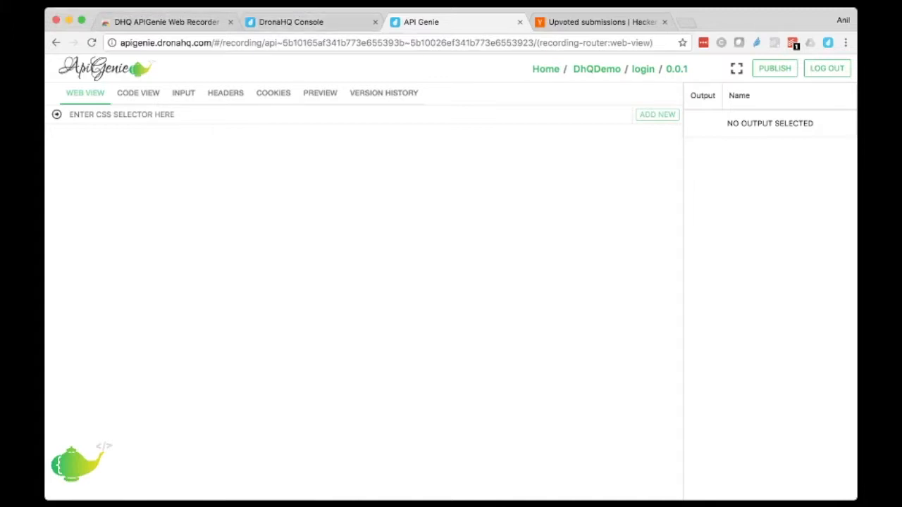
Open the vote recording's URL inputs and set the id query value to {{id}}.
{"action": "left_click", "coordinate": [596, 69]}
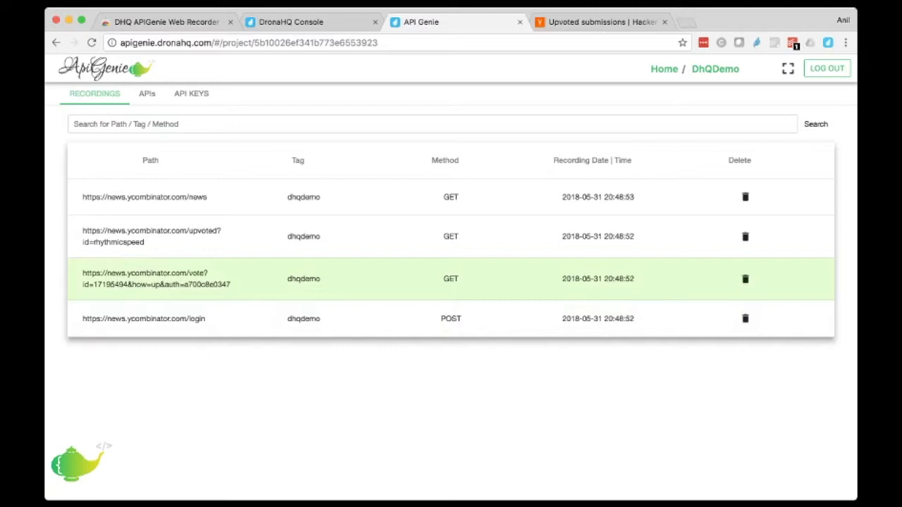
{"action": "left_click", "coordinate": [451, 279]}
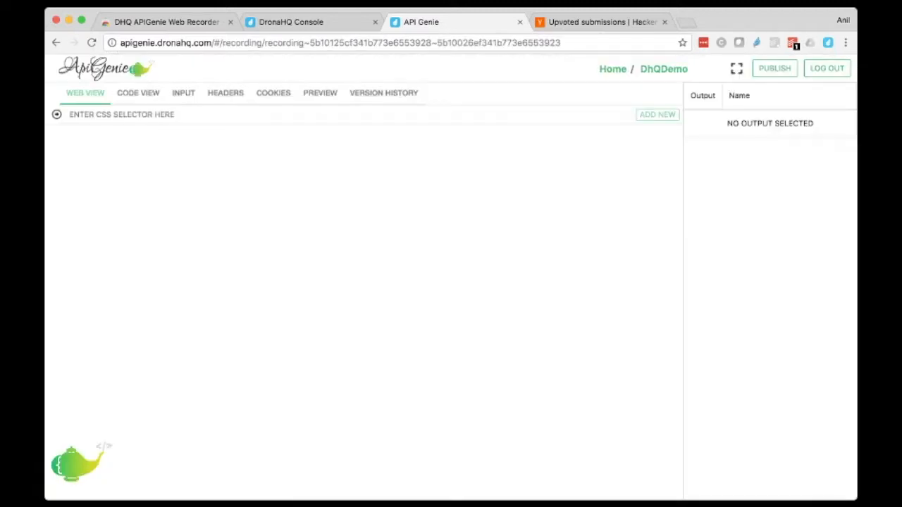
{"action": "left_click", "coordinate": [184, 93]}
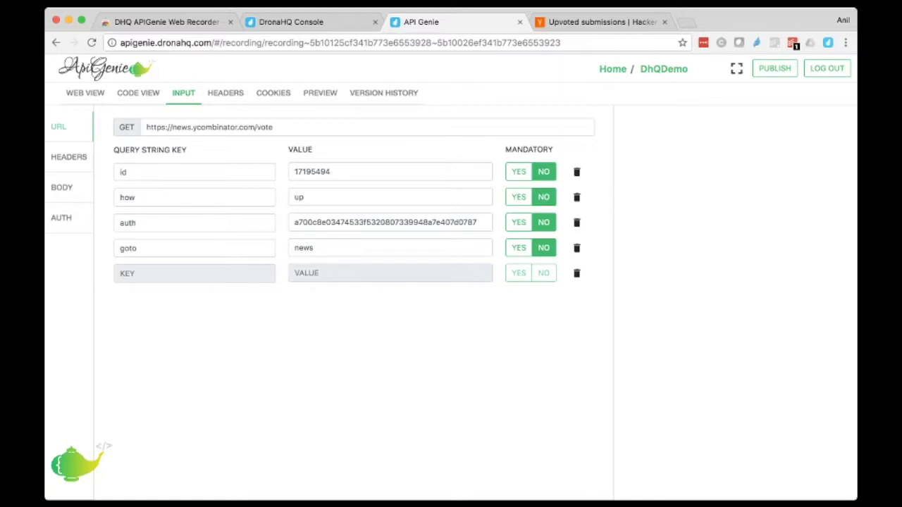
{"action": "double_click", "coordinate": [313, 172]}
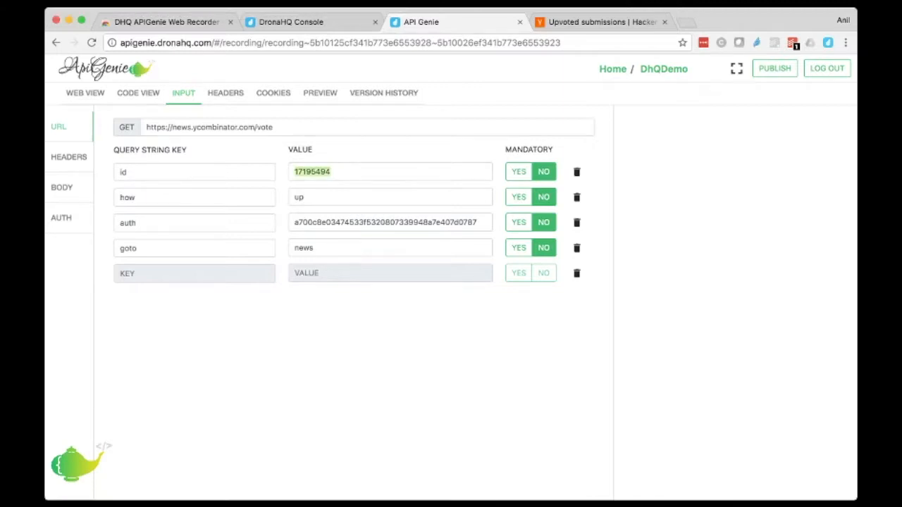
{"action": "type", "text": "{{"}
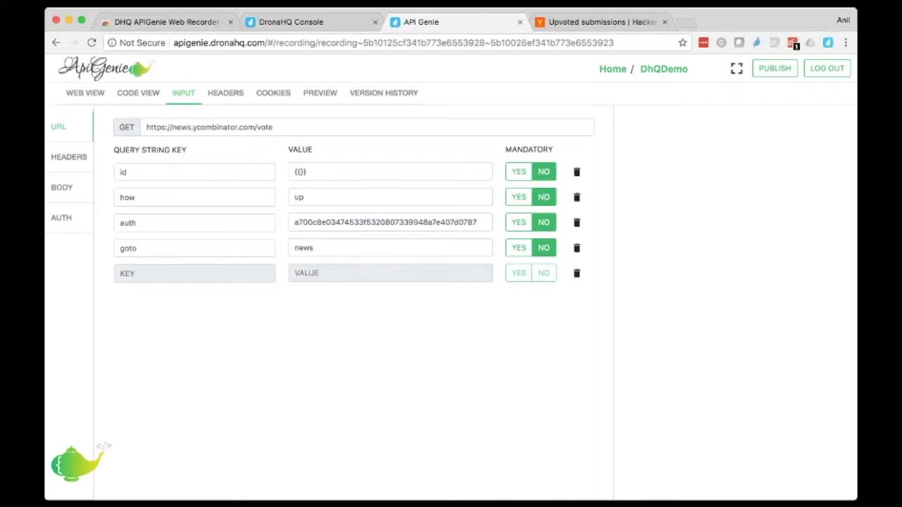
{"action": "type", "text": "id"}
Publish the API with the endpoint name upvote and the description upvote the news item.
{"action": "left_click", "coordinate": [774, 68]}
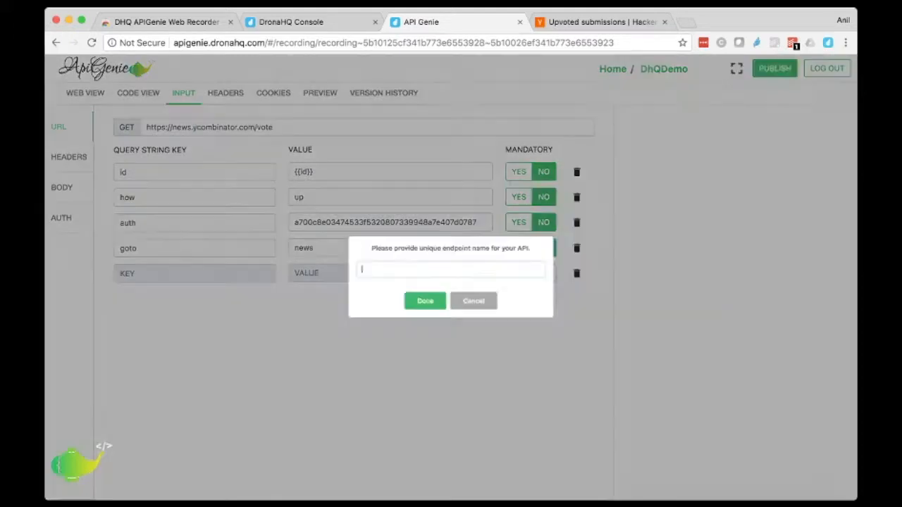
{"action": "type", "text": "upvote"}
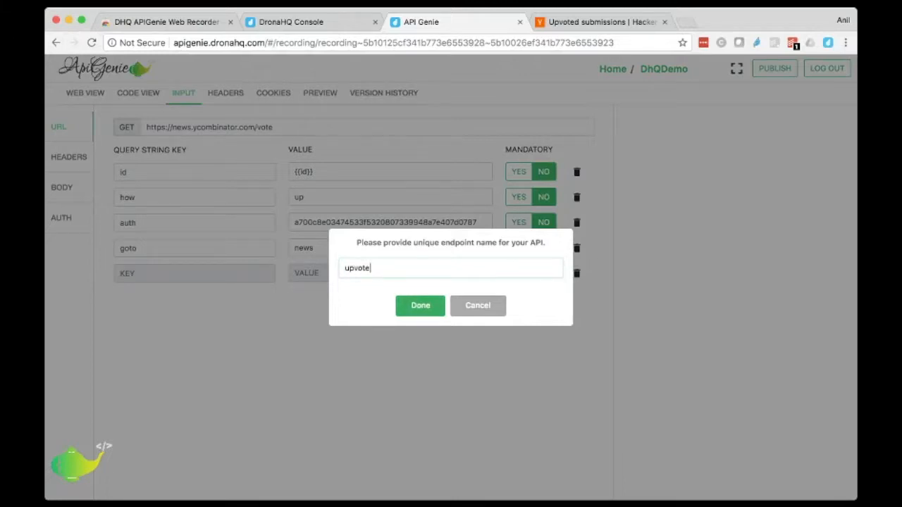
{"action": "left_click", "coordinate": [421, 306]}
{"action": "type", "text": "upv"}
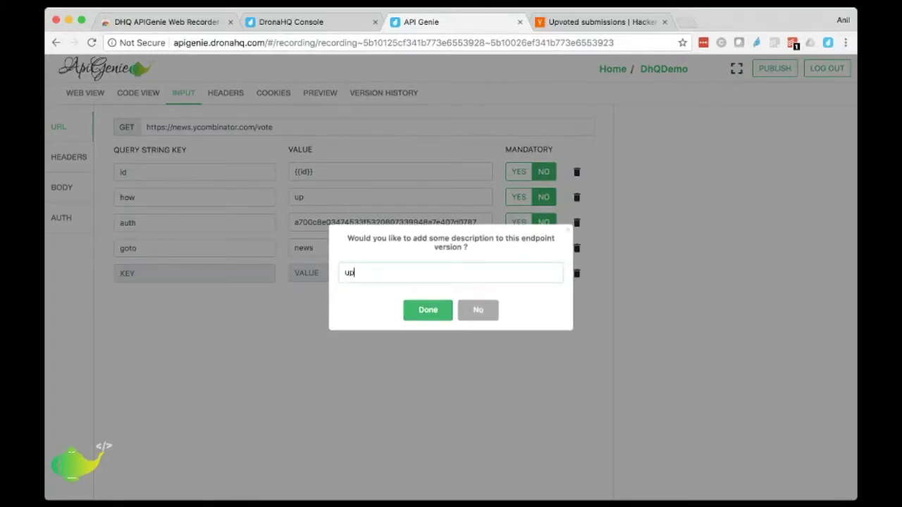
{"action": "type", "text": "ote the news item"}
{"action": "left_click", "coordinate": [427, 310]}
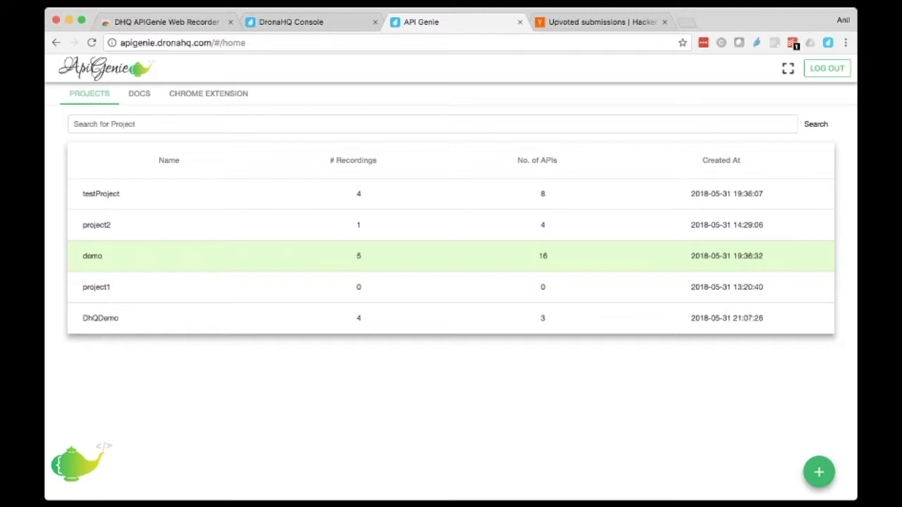
Open the DhQDemo login API's Use preview, choose API version 0.0.2 and copy its link.
{"action": "left_click", "coordinate": [101, 319]}
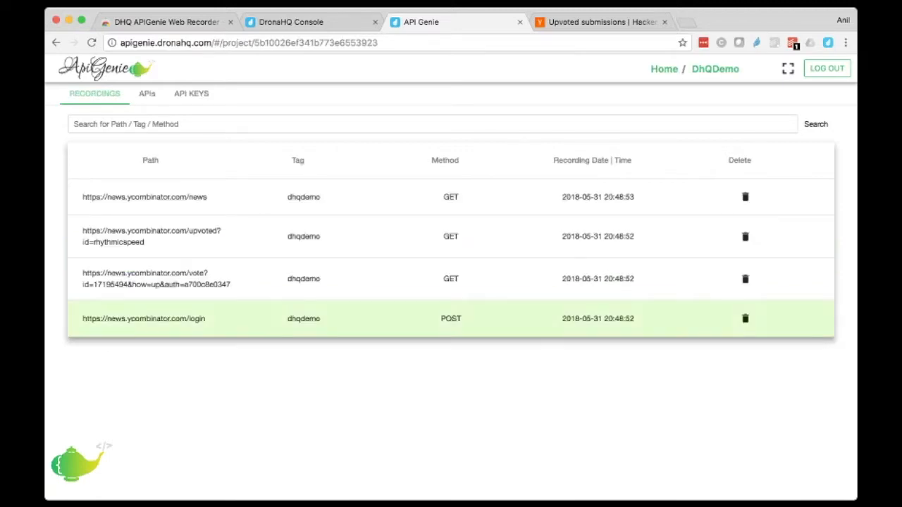
{"action": "left_click", "coordinate": [144, 319]}
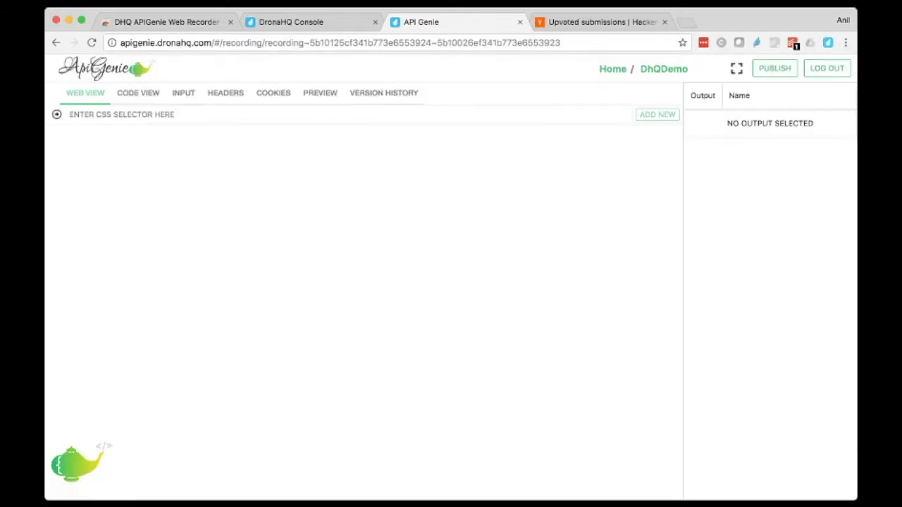
{"action": "left_click", "coordinate": [319, 93]}
{"action": "left_click", "coordinate": [73, 187]}
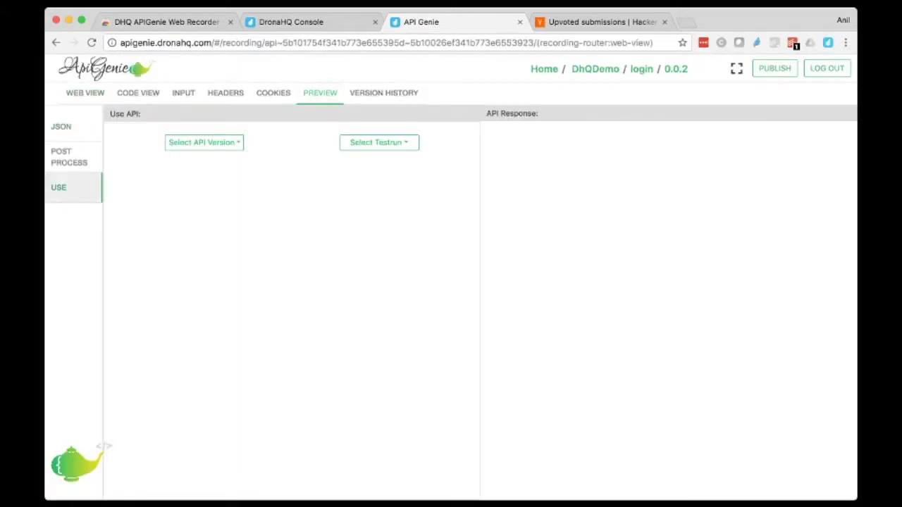
{"action": "left_click", "coordinate": [204, 142]}
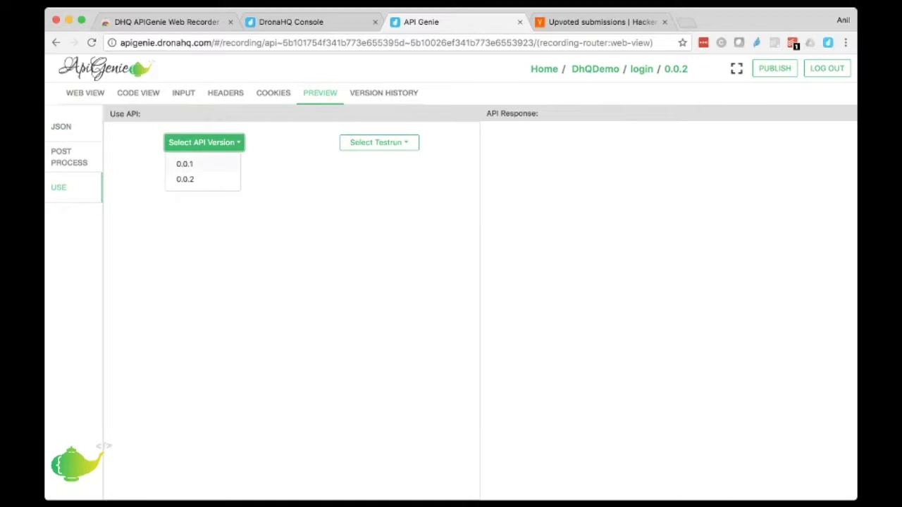
{"action": "left_click", "coordinate": [186, 180]}
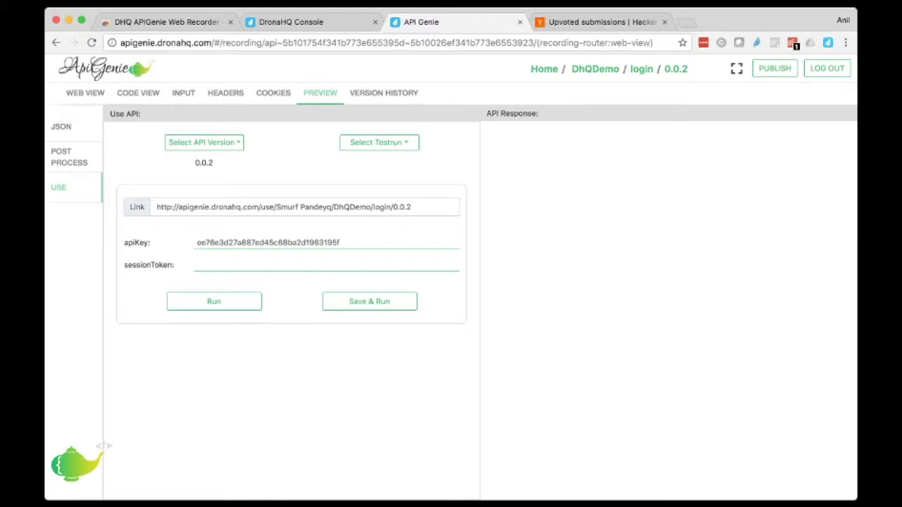
{"action": "triple_click", "coordinate": [402, 207]}
{"action": "key", "text": "super+c"}
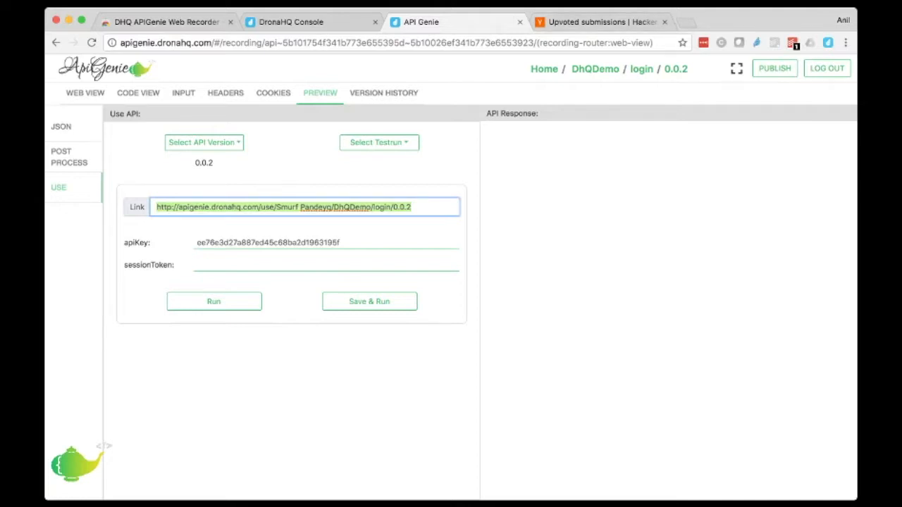
Switch to Postman, open a new request tab with the login API link and show its query parameters.
{"action": "key", "text": "super+Tab"}
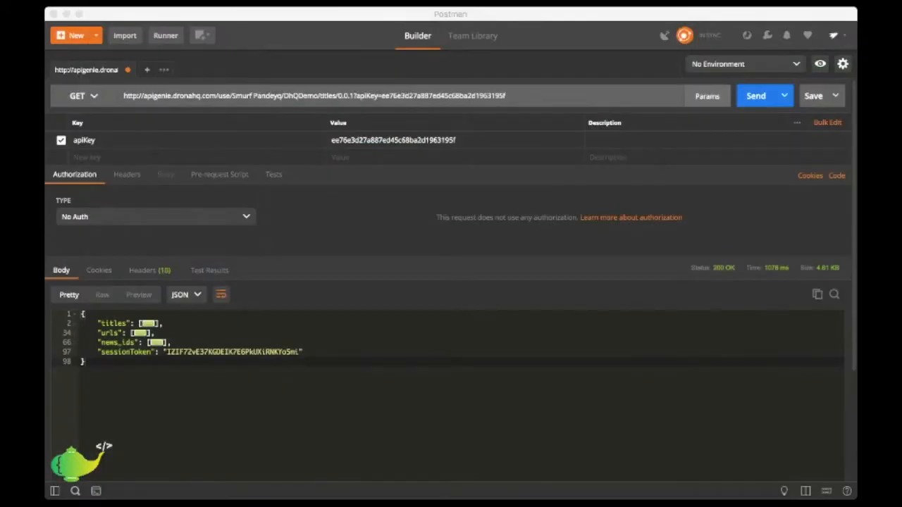
{"action": "left_click", "coordinate": [83, 361]}
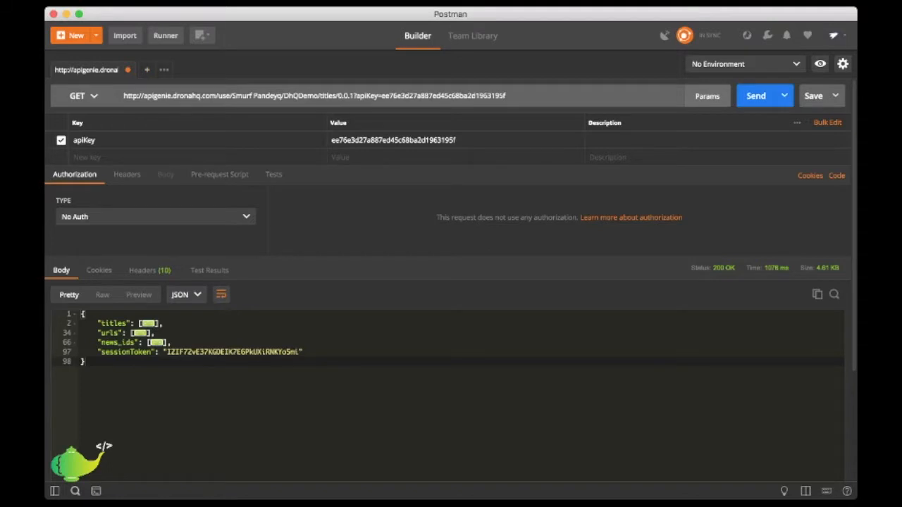
{"action": "key", "text": "super+t"}
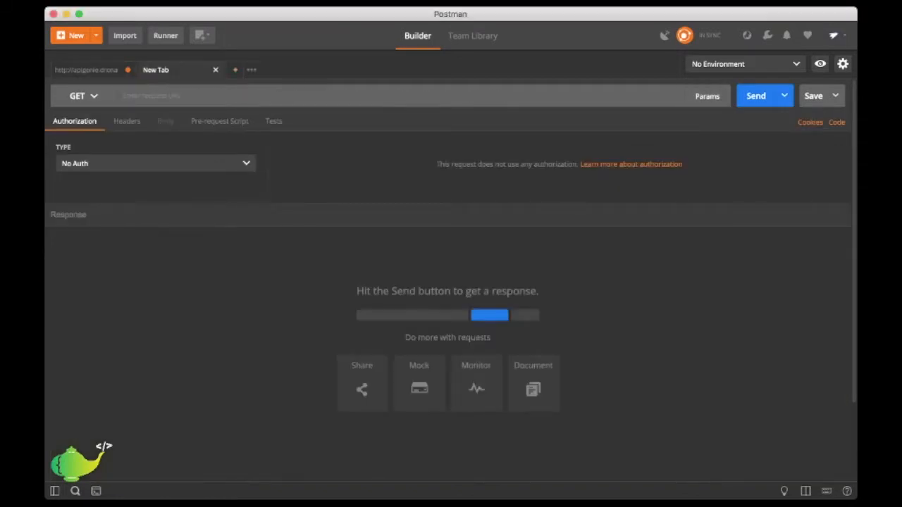
{"action": "key", "text": "super+v"}
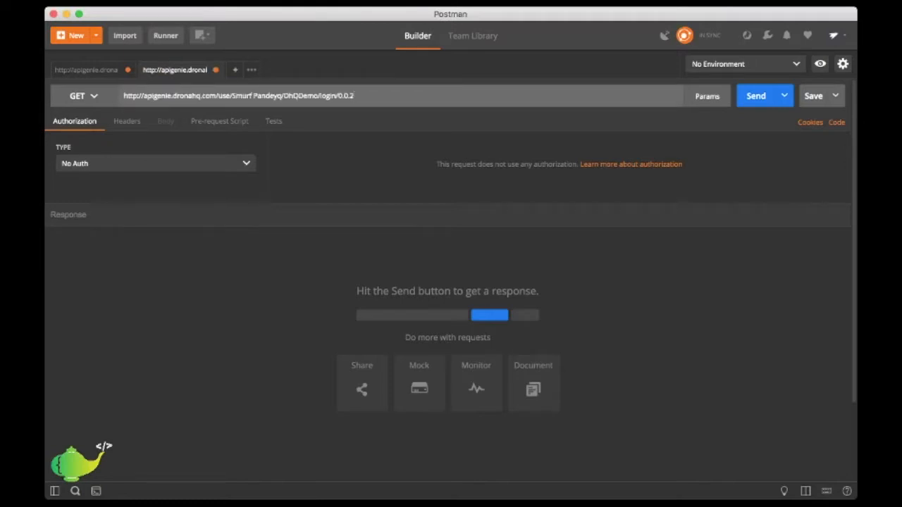
{"action": "left_click", "coordinate": [707, 96]}
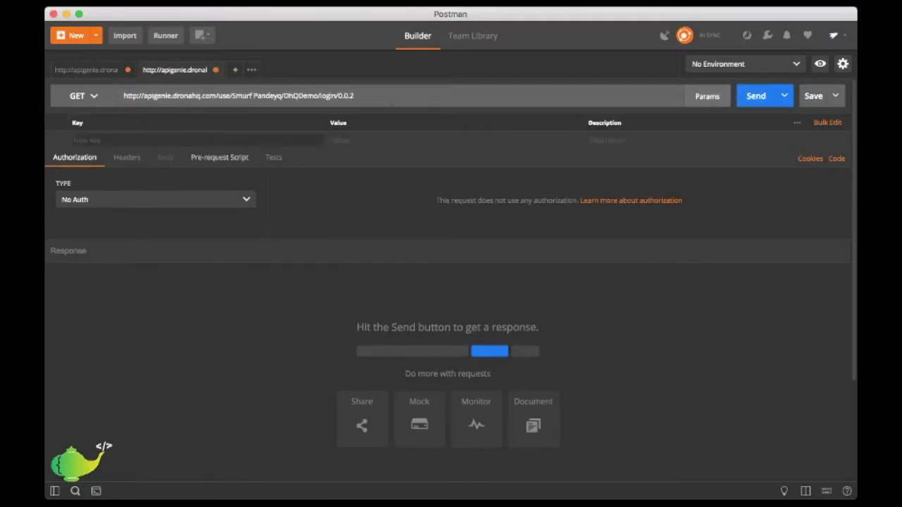
Add an apiKey query parameter and paste the API key as its value.
{"action": "type", "text": "apiKey"}
{"action": "key", "text": "Tab"}
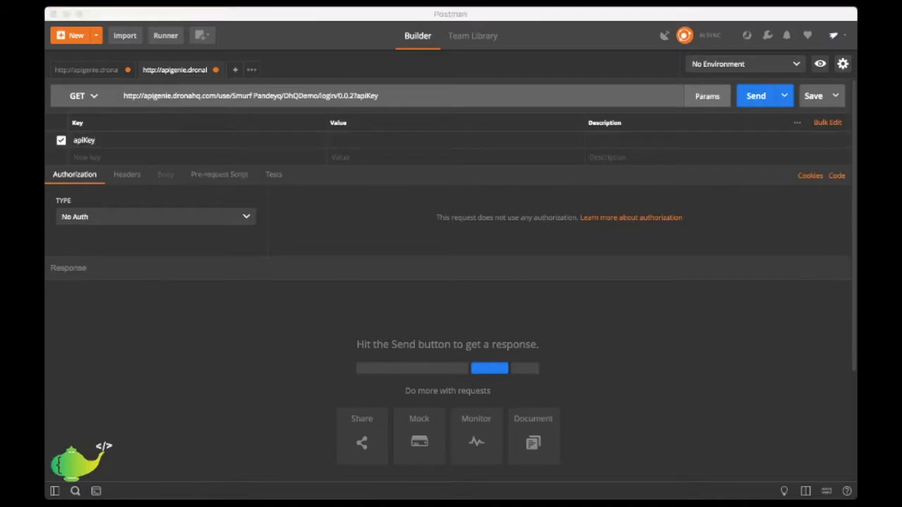
{"action": "key", "text": "super+Tab"}
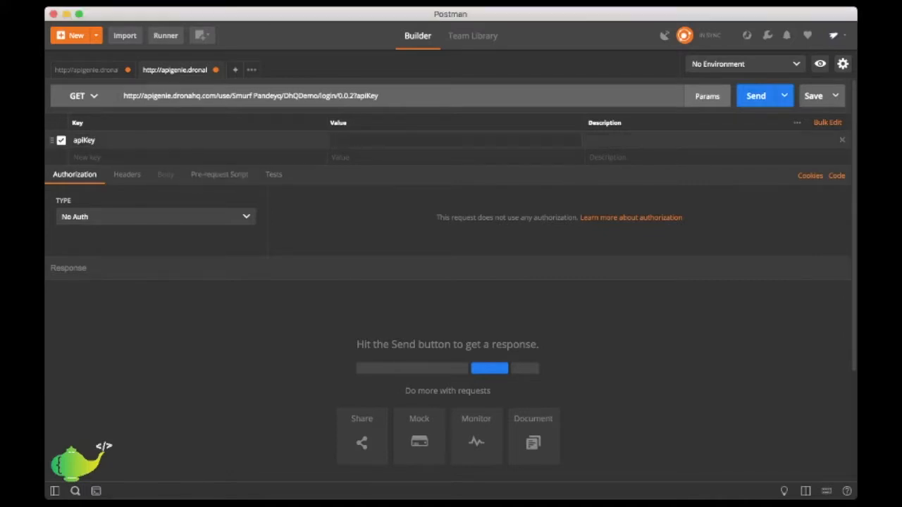
{"action": "key", "text": "super+v"}
Add a username query parameter set to the Hacker News account username.
{"action": "left_click", "coordinate": [84, 157]}
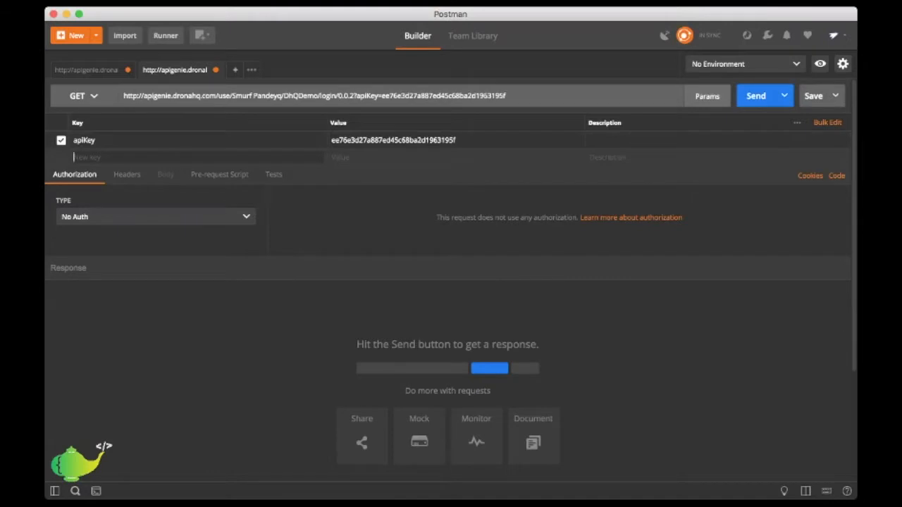
{"action": "type", "text": "username"}
{"action": "key", "text": "Tab"}
{"action": "type", "text": "rhythmicspped"}
{"action": "key", "text": "BackSpace"}
{"action": "key", "text": "BackSpace"}
{"action": "key", "text": "BackSpace"}
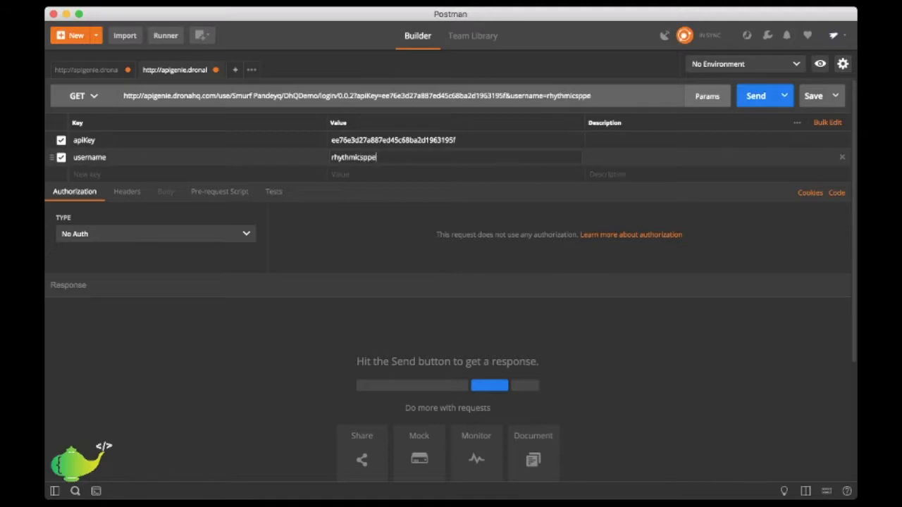
{"action": "type", "text": "eed"}
Add a password query parameter with the account password and send the login request.
{"action": "left_click", "coordinate": [77, 175]}
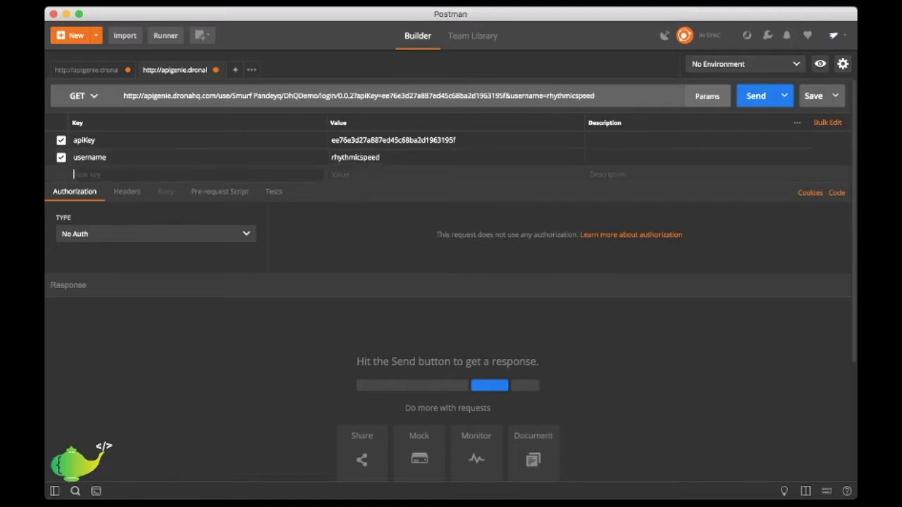
{"action": "key", "text": "Tab"}
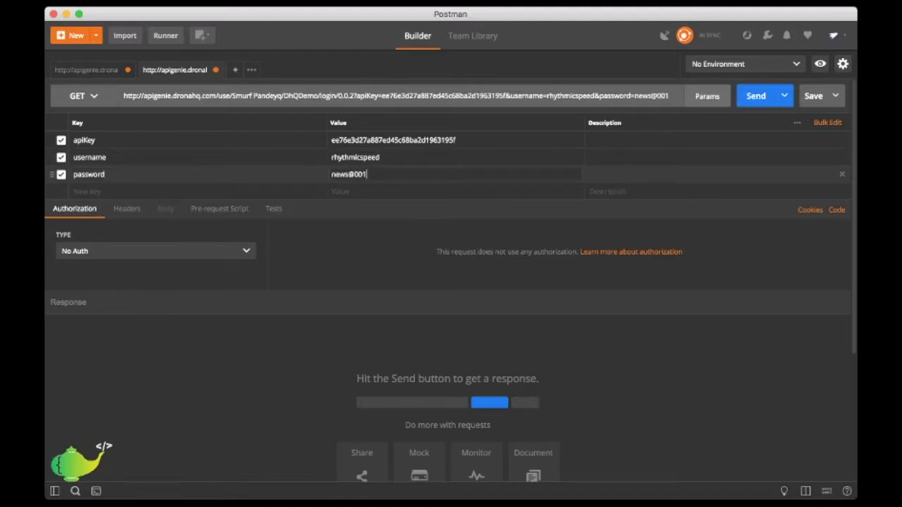
{"action": "left_click", "coordinate": [755, 96]}
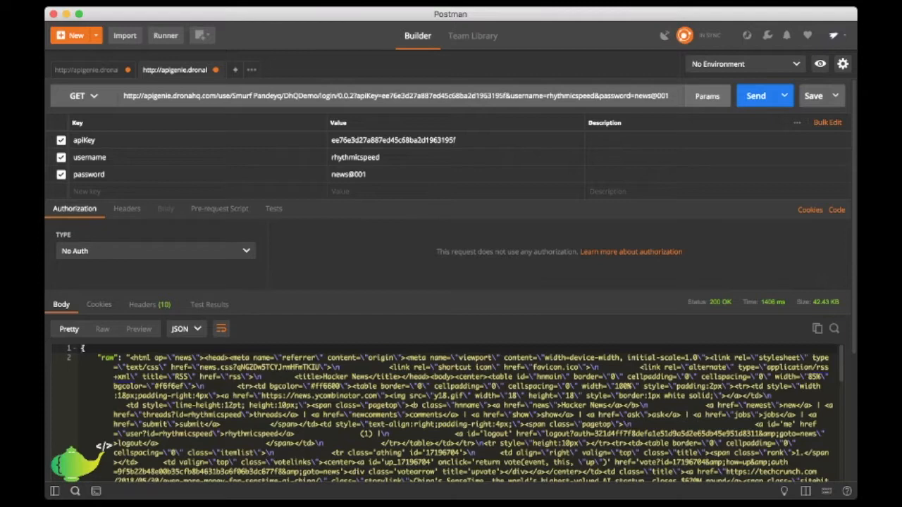
Copy the sessionToken value at the end of the login response.
{"action": "scroll", "coordinate": [449, 413], "scroll_direction": "down", "scroll_amount": 10}
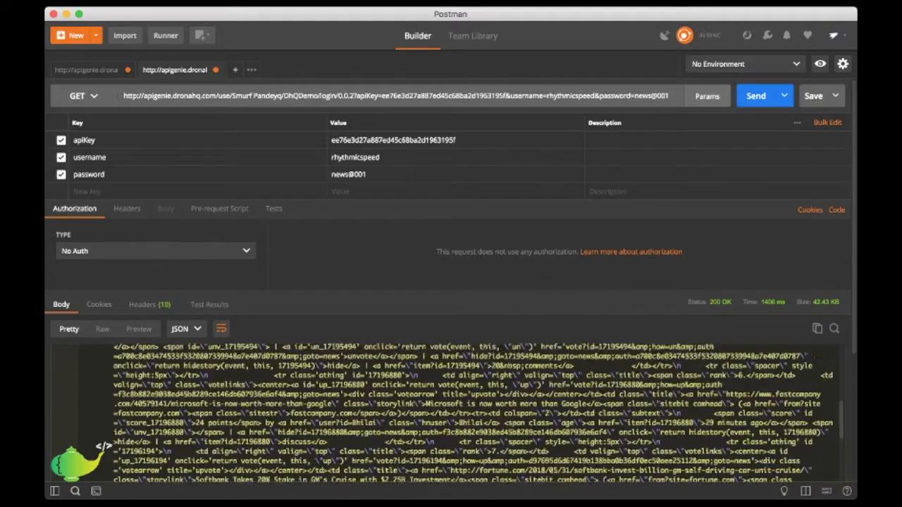
{"action": "scroll", "coordinate": [473, 413], "scroll_direction": "down", "scroll_amount": 15}
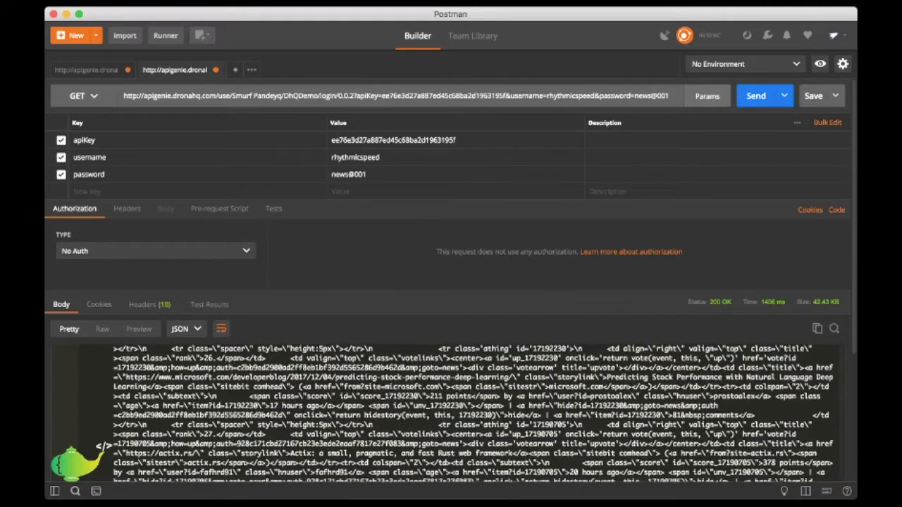
{"action": "scroll", "coordinate": [474, 413], "scroll_direction": "down", "scroll_amount": 10}
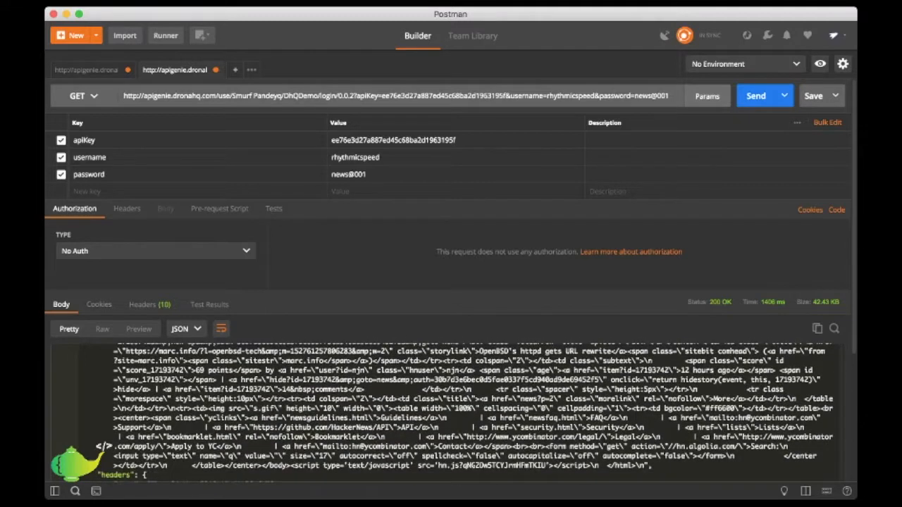
{"action": "scroll", "coordinate": [473, 413], "scroll_direction": "down", "scroll_amount": 5}
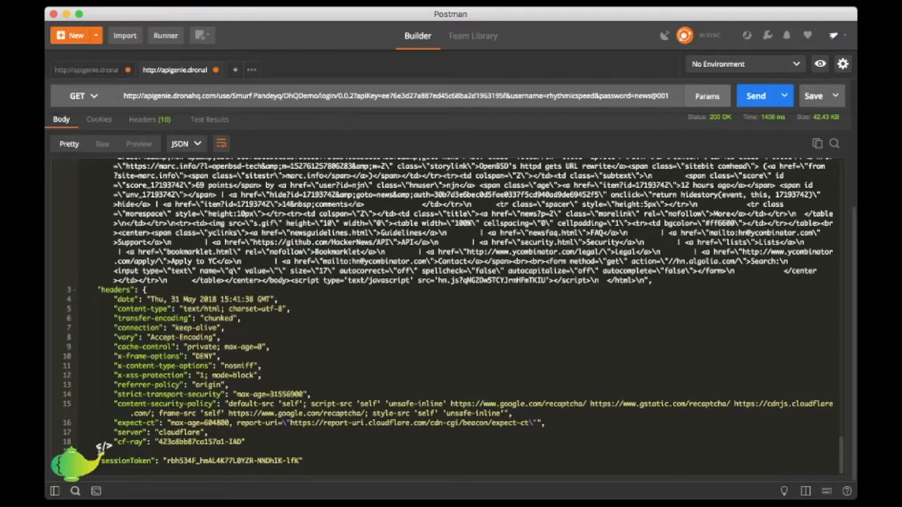
{"action": "left_click_drag", "start_coordinate": [97, 462], "coordinate": [303, 461]}
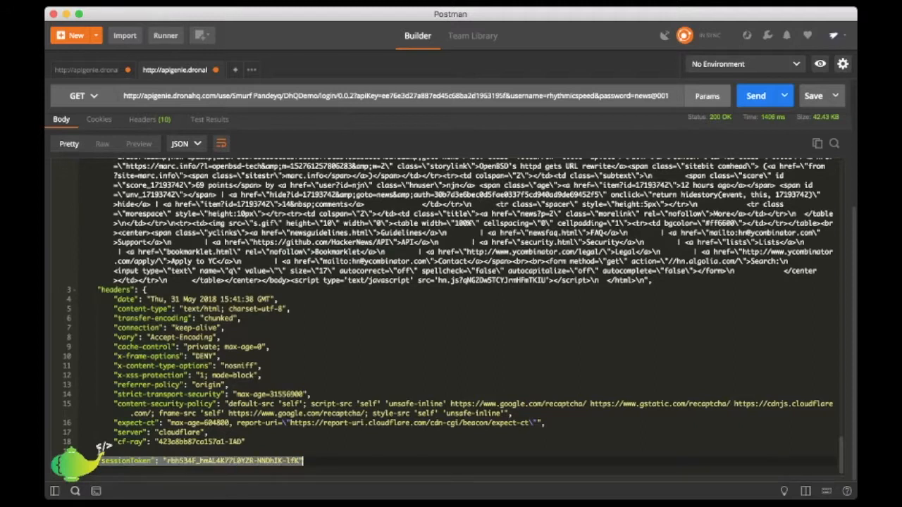
{"action": "left_click", "coordinate": [303, 460]}
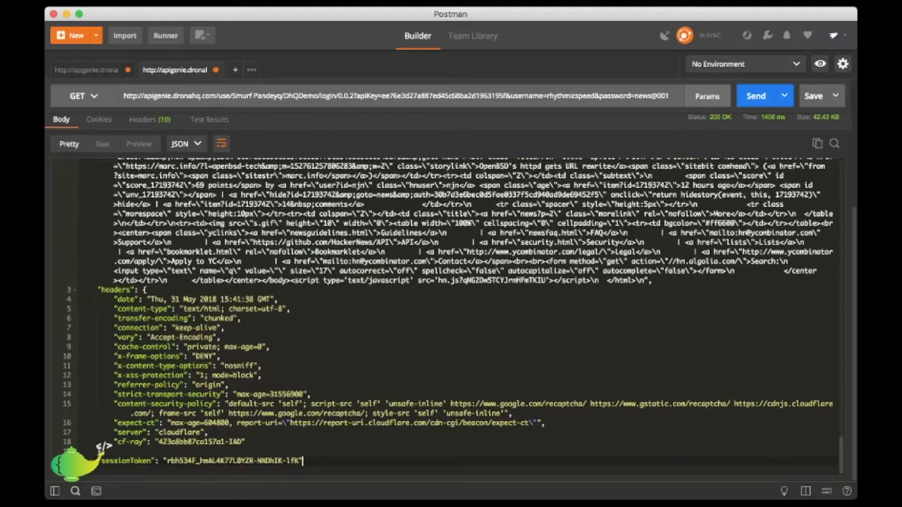
{"action": "left_click", "coordinate": [245, 442]}
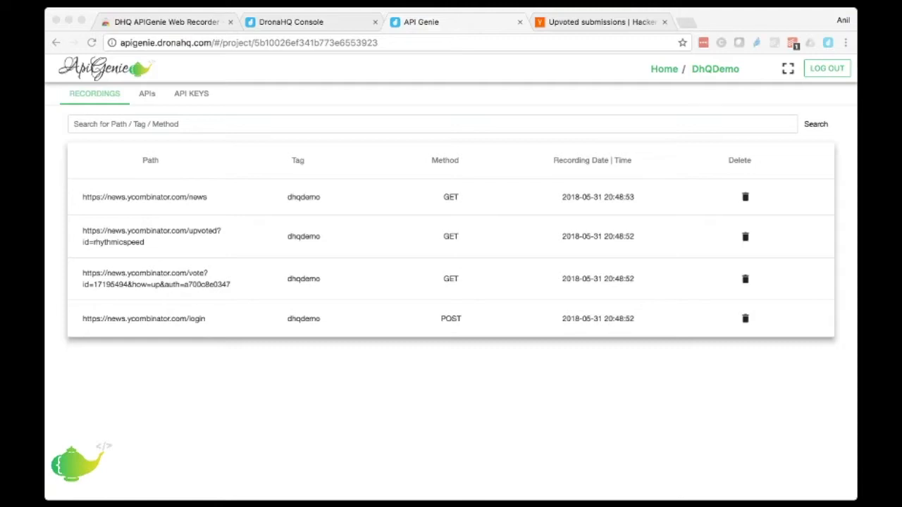
Open the DhQDemo upvote API's Use preview, choose API version 0.0.1 and copy its link.
{"action": "left_click", "coordinate": [146, 93]}
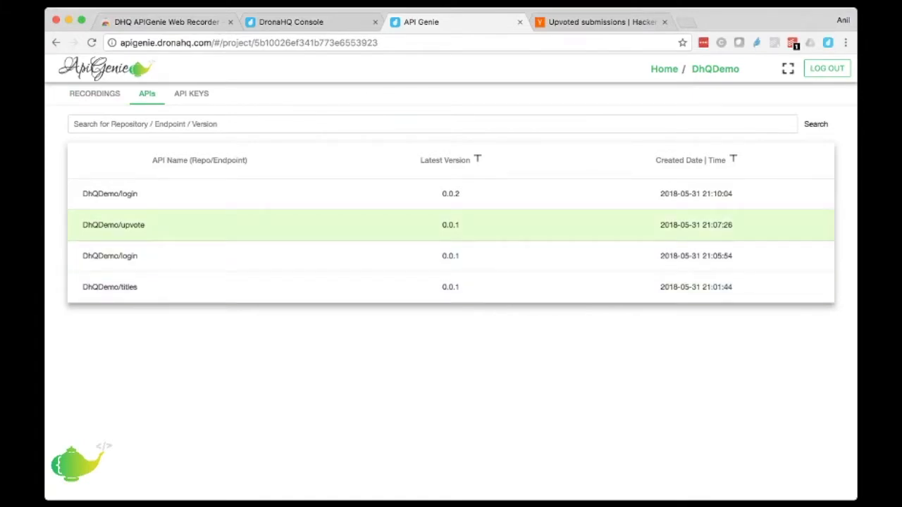
{"action": "left_click", "coordinate": [114, 224]}
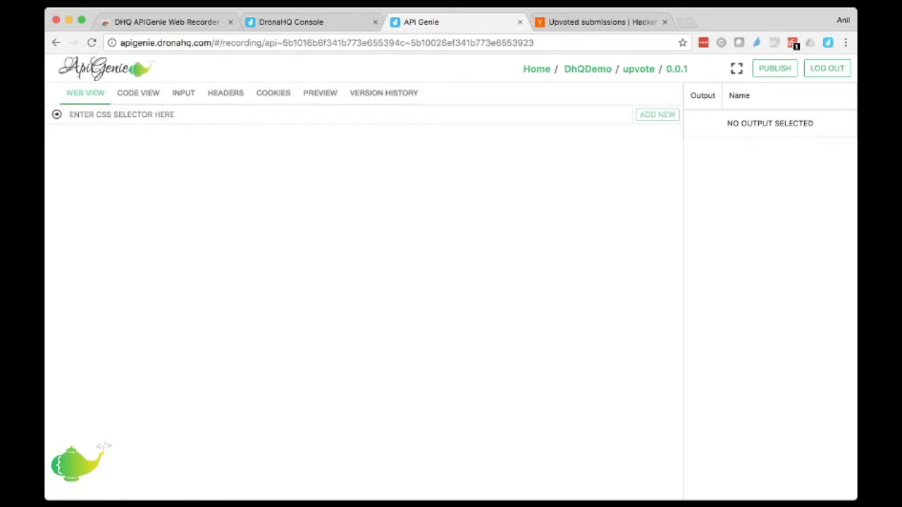
{"action": "left_click", "coordinate": [320, 93]}
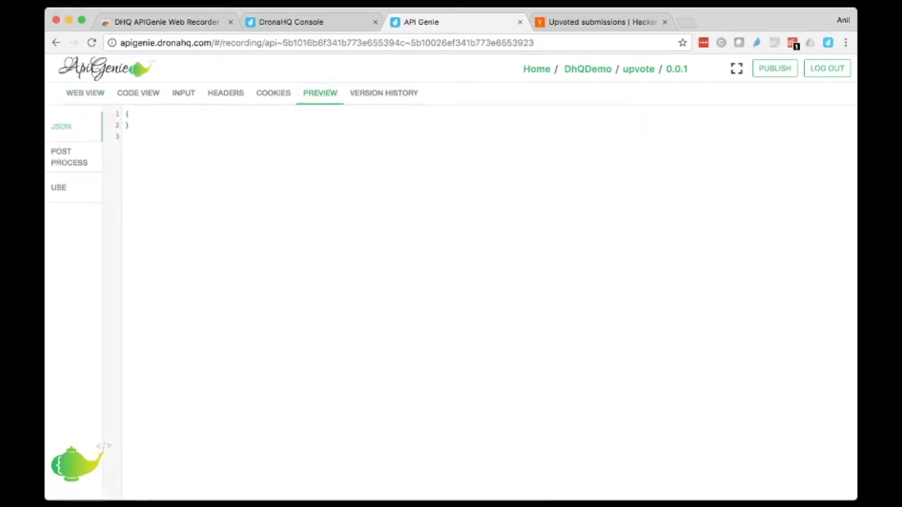
{"action": "left_click", "coordinate": [59, 187]}
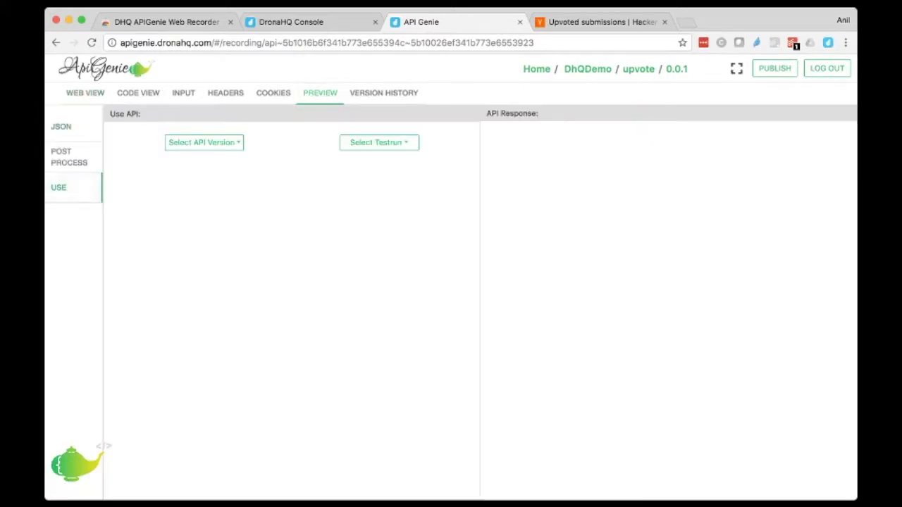
{"action": "left_click", "coordinate": [204, 143]}
{"action": "left_click", "coordinate": [186, 164]}
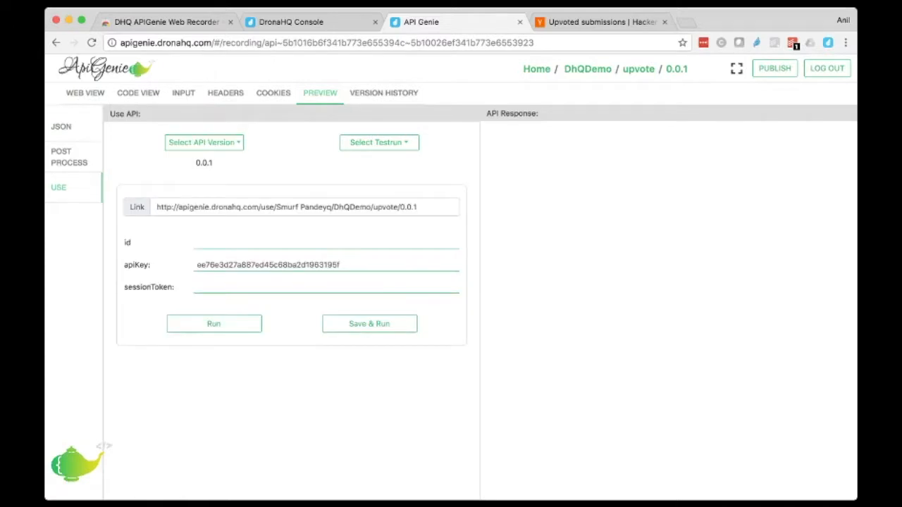
{"action": "triple_click", "coordinate": [165, 207]}
{"action": "key", "text": "super+c"}
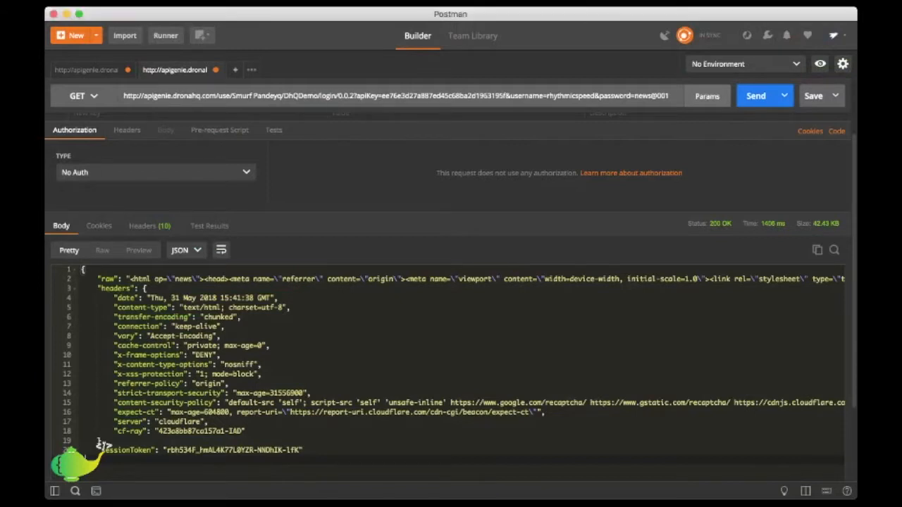
Open a new Postman request tab with the upvote API link and add an apiKey query parameter.
{"action": "key", "text": "super+t"}
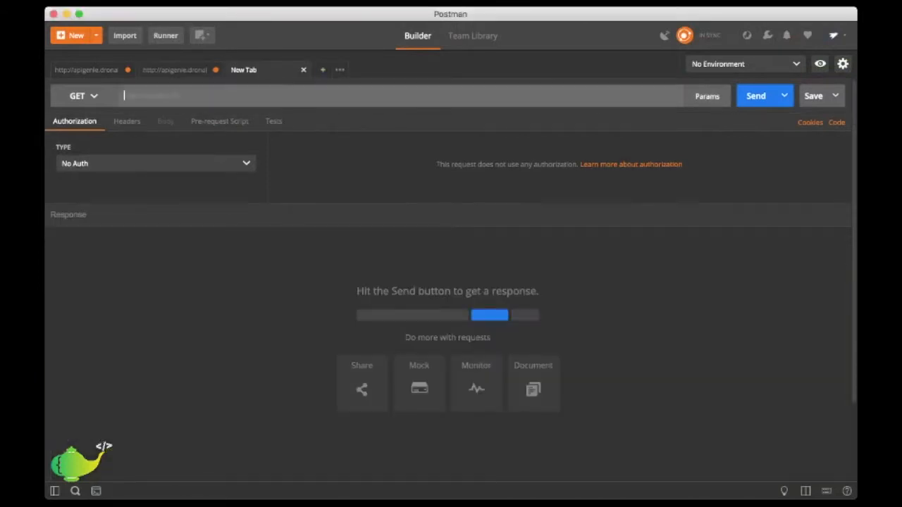
{"action": "key", "text": "super+v"}
{"action": "key", "text": "Tab"}
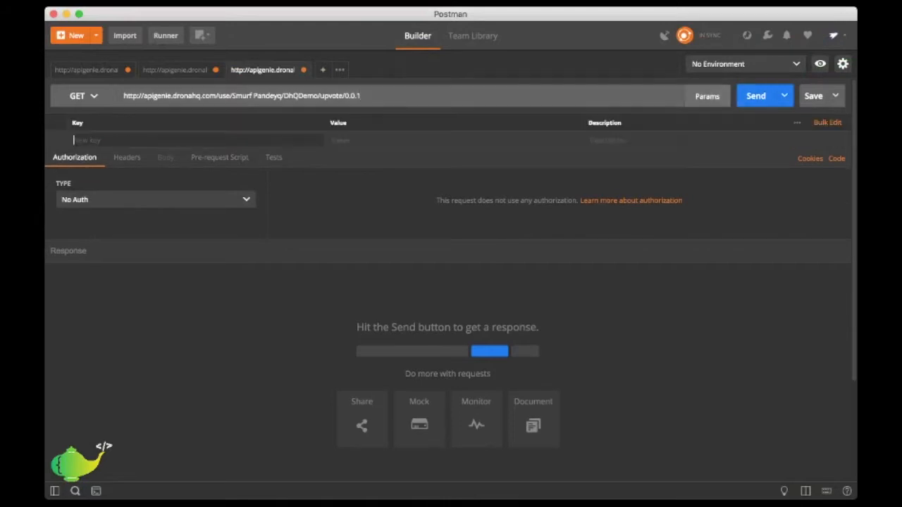
{"action": "type", "text": "apiKEY"}
{"action": "key", "text": "BackSpace"}
{"action": "key", "text": "BackSpace"}
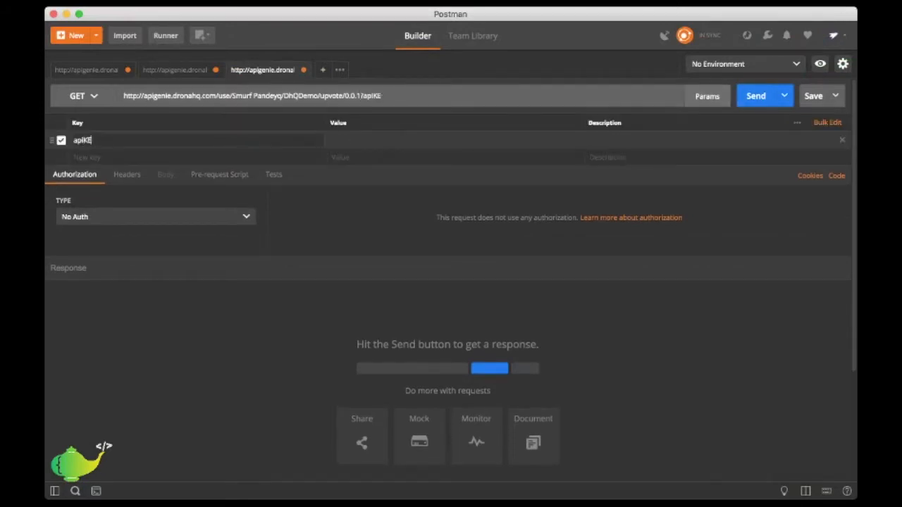
{"action": "type", "text": "ey"}
{"action": "key", "text": "Tab"}
{"action": "key", "text": "Tab"}
{"action": "key", "text": "Tab"}
Add a sessionToken query parameter key to the upvote request.
{"action": "type", "text": "sessionToken"}
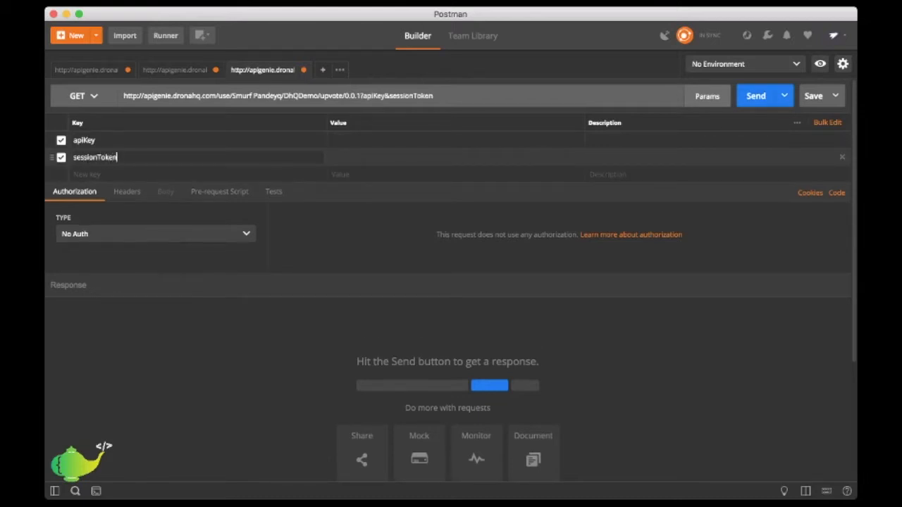
{"action": "left_click", "coordinate": [450, 158]}
{"action": "left_click", "coordinate": [451, 140]}
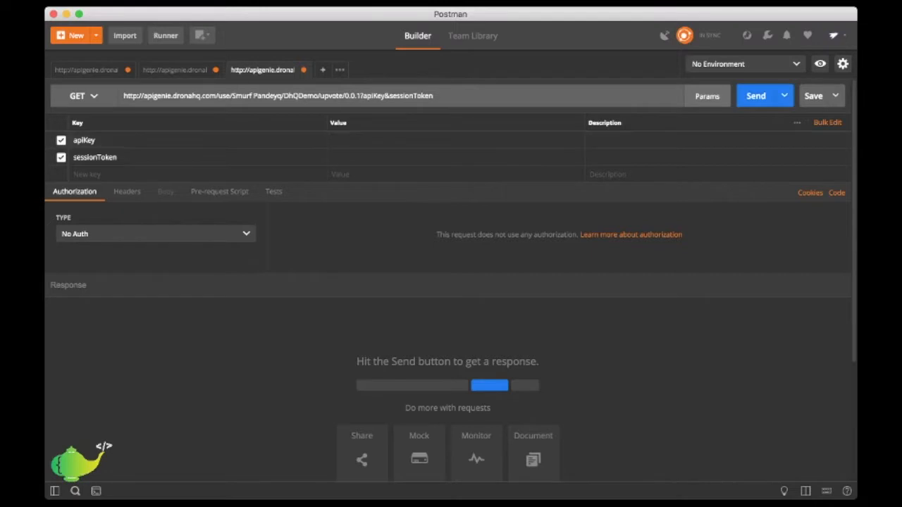
Copy the session token from the login response and paste it as the upvote request's sessionToken value.
{"action": "left_click", "coordinate": [175, 69]}
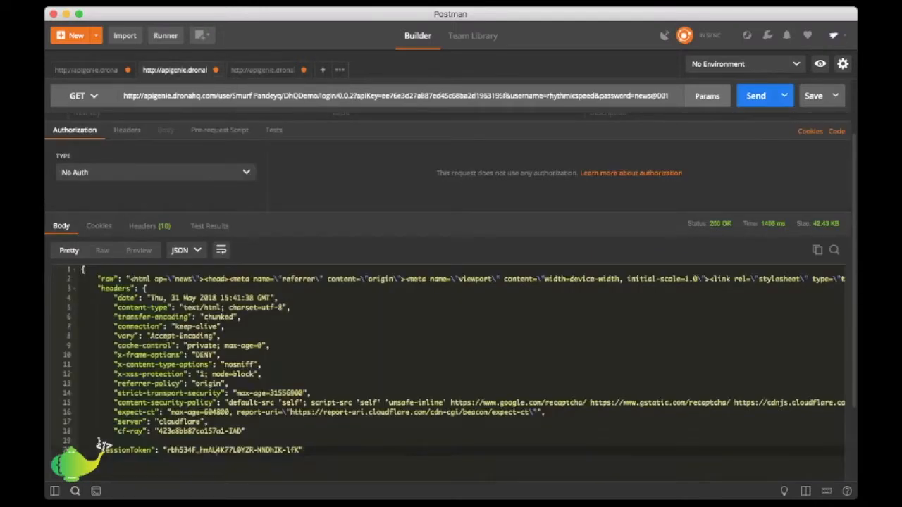
{"action": "double_click", "coordinate": [217, 451]}
{"action": "left_click", "coordinate": [217, 450]}
{"action": "left_click", "coordinate": [299, 450]}
{"action": "left_click_drag", "start_coordinate": [301, 451], "coordinate": [166, 450]}
{"action": "key", "text": "super+c"}
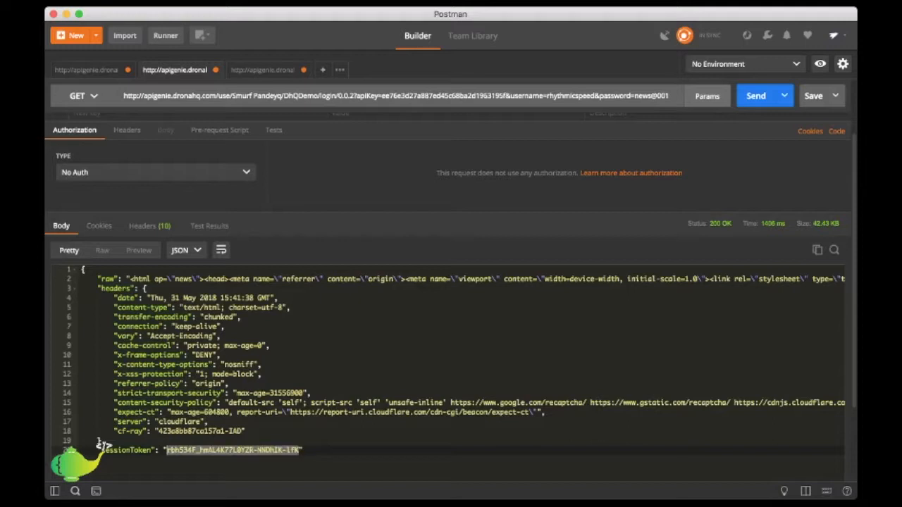
{"action": "left_click", "coordinate": [262, 69]}
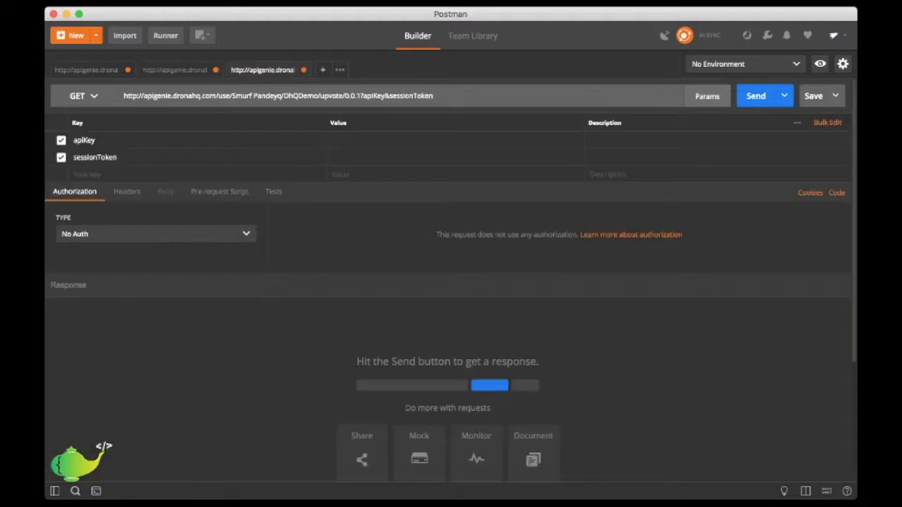
{"action": "left_click", "coordinate": [395, 157]}
{"action": "key", "text": "super+v"}
{"action": "left_click", "coordinate": [395, 140]}
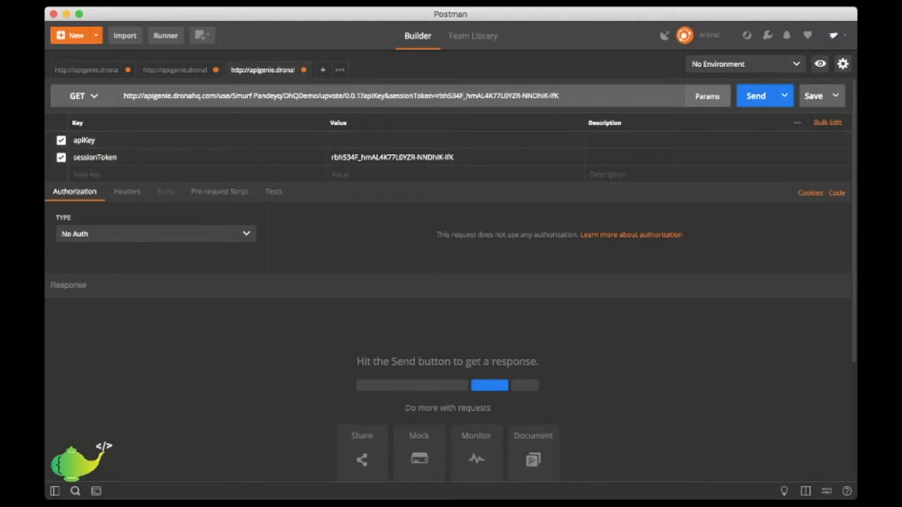
Copy the API key from the login request's parameters and paste it as the upvote request's apiKey value.
{"action": "left_click", "coordinate": [175, 70]}
{"action": "scroll", "coordinate": [394, 176], "scroll_direction": "up", "scroll_amount": 3}
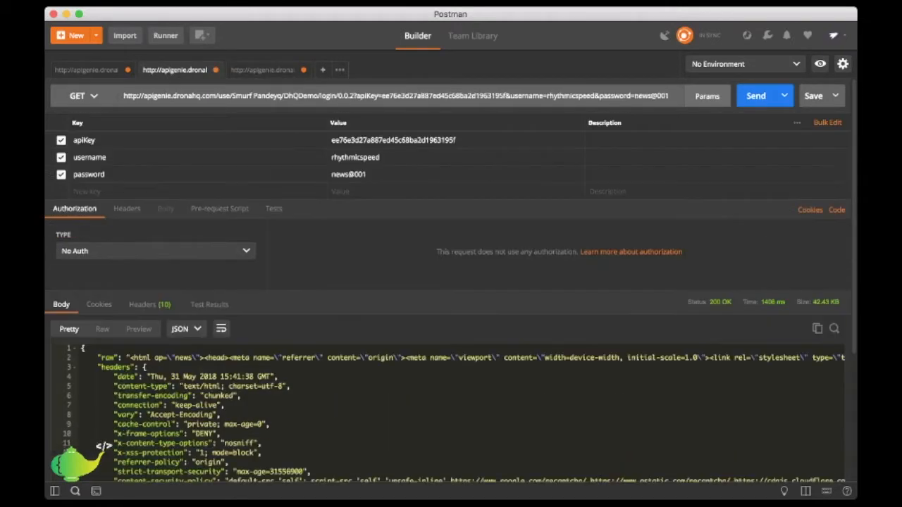
{"action": "double_click", "coordinate": [393, 140]}
{"action": "key", "text": "super+c"}
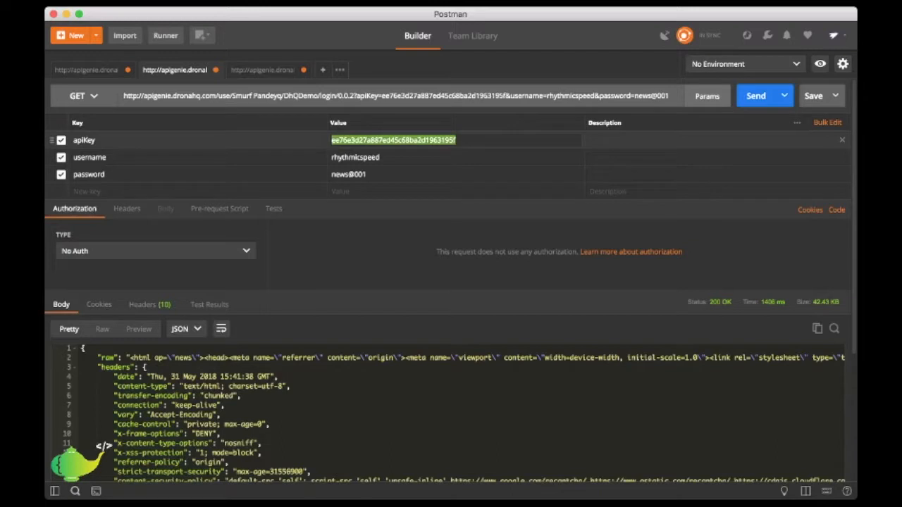
{"action": "left_click", "coordinate": [263, 70]}
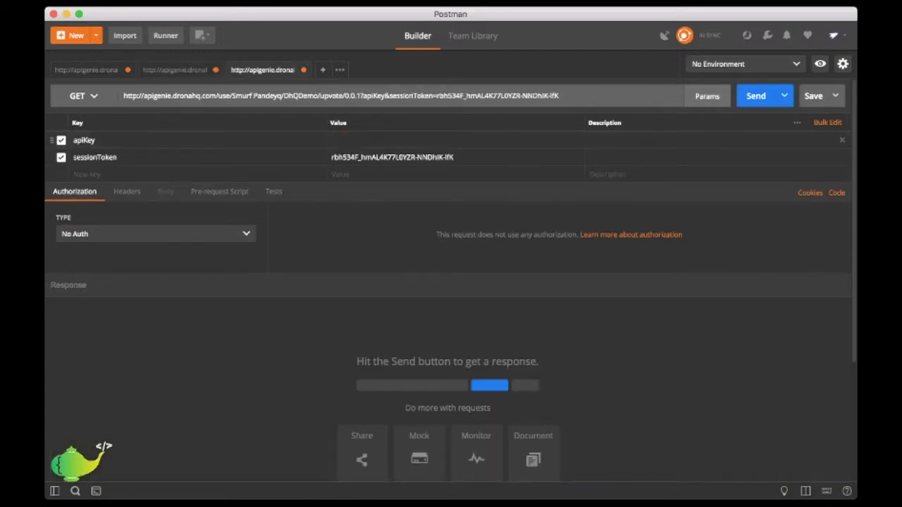
{"action": "left_click", "coordinate": [395, 140]}
{"action": "key", "text": "super+v"}
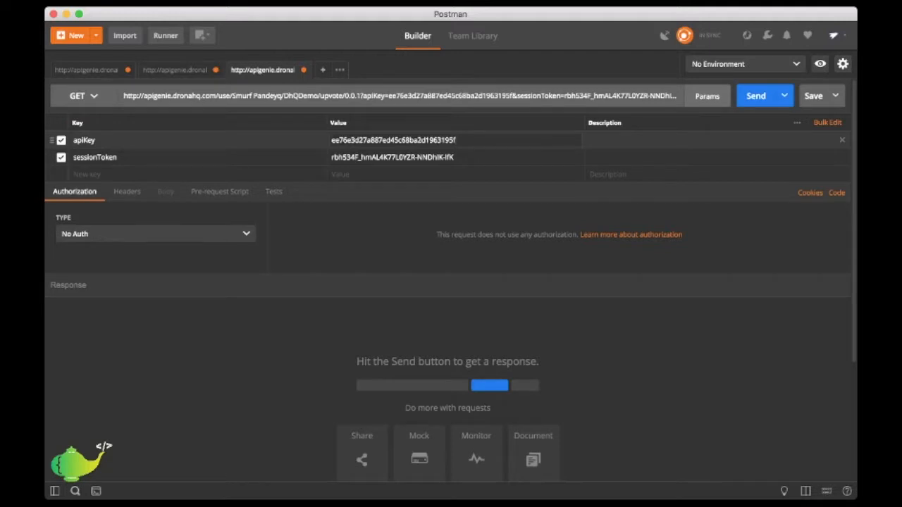
Switch to the Hacker News tab and open the account's profile page.
{"action": "key", "text": "super+Tab"}
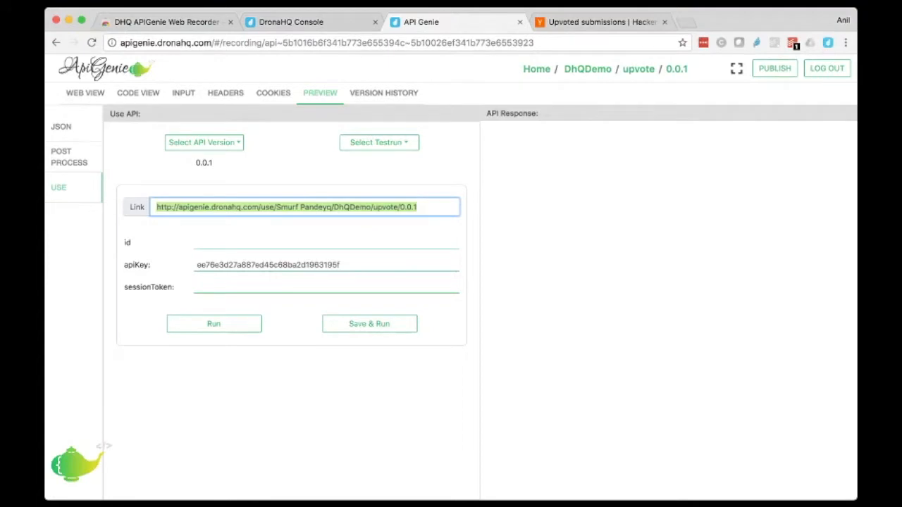
{"action": "left_click", "coordinate": [85, 93]}
{"action": "left_click", "coordinate": [185, 93]}
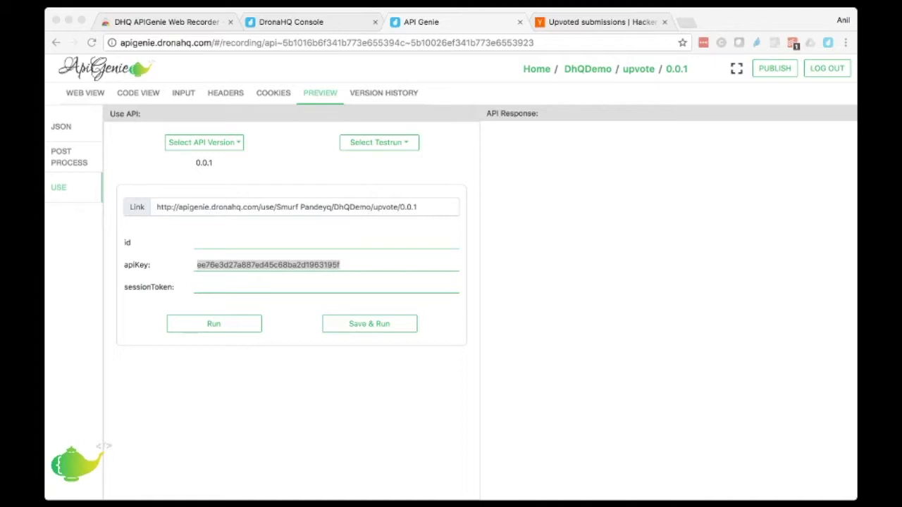
{"action": "key", "text": "ctrl+Tab"}
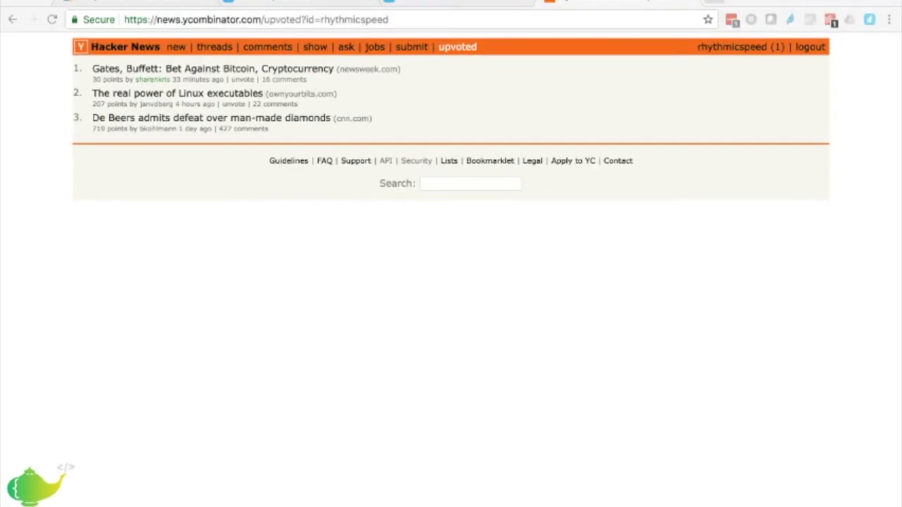
{"action": "key", "text": "ctrl+r"}
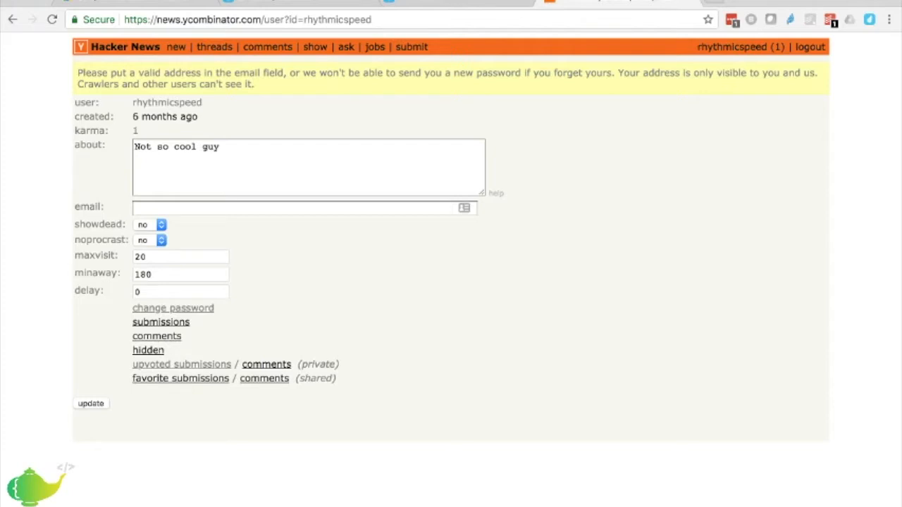
Open developer tools and start capturing in the DHQ API Genie Web Recorder for the DhQDemo project.
{"action": "key", "text": "super+alt+i"}
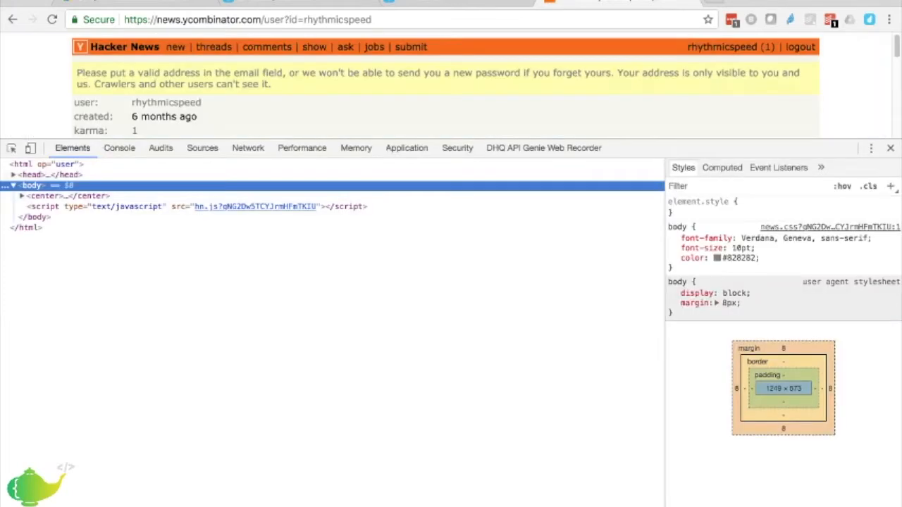
{"action": "left_click", "coordinate": [543, 148]}
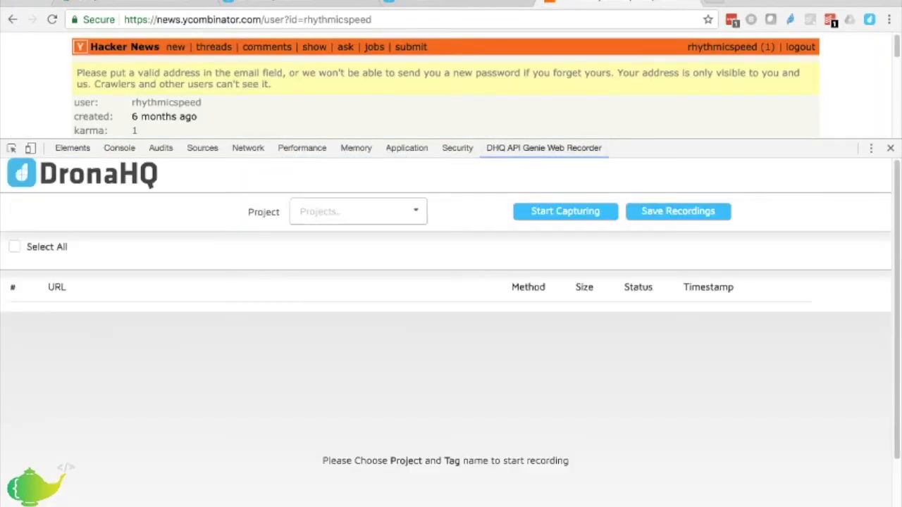
{"action": "left_click", "coordinate": [358, 211]}
{"action": "left_click", "coordinate": [317, 340]}
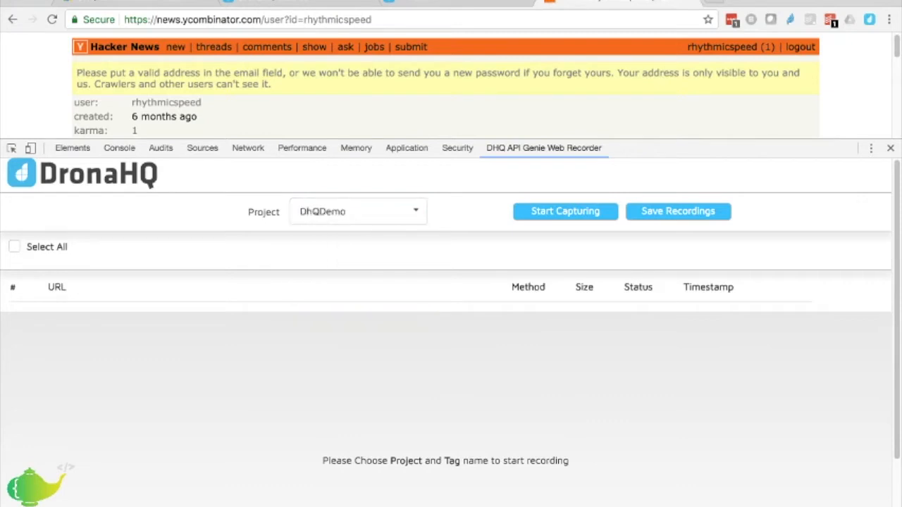
{"action": "left_click", "coordinate": [565, 212]}
Append ". Update one" to the profile's about text and submit the profile update.
{"action": "scroll", "coordinate": [444, 85], "scroll_direction": "down", "scroll_amount": 5}
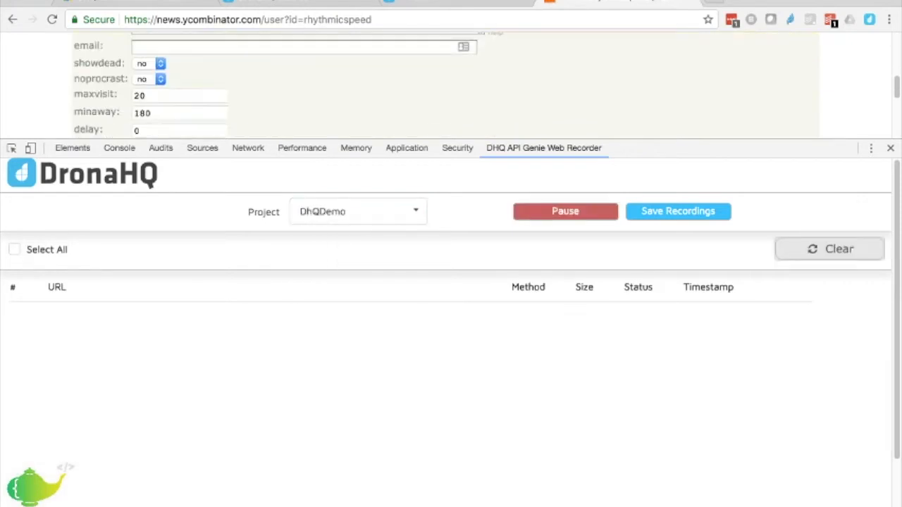
{"action": "scroll", "coordinate": [444, 85], "scroll_direction": "down", "scroll_amount": 5}
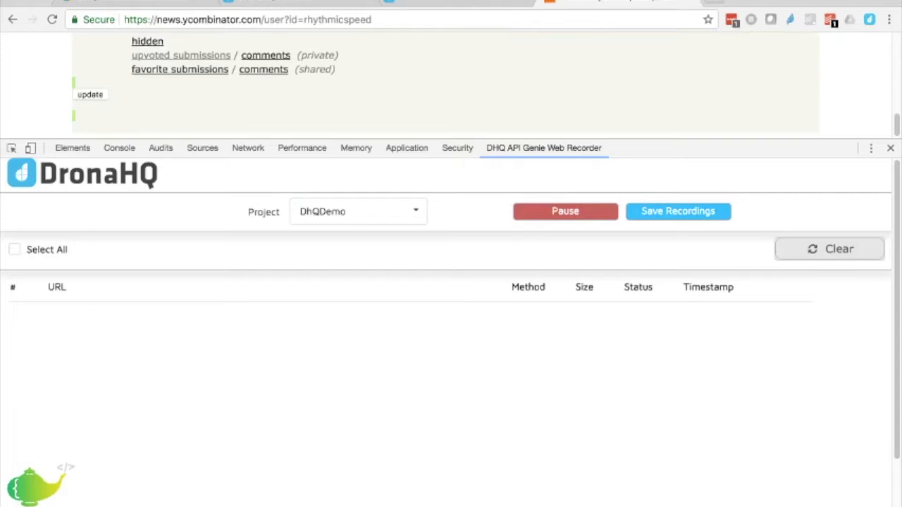
{"action": "left_click_drag", "start_coordinate": [444, 139], "coordinate": [444, 306]}
{"action": "scroll", "coordinate": [444, 169], "scroll_direction": "up", "scroll_amount": 5}
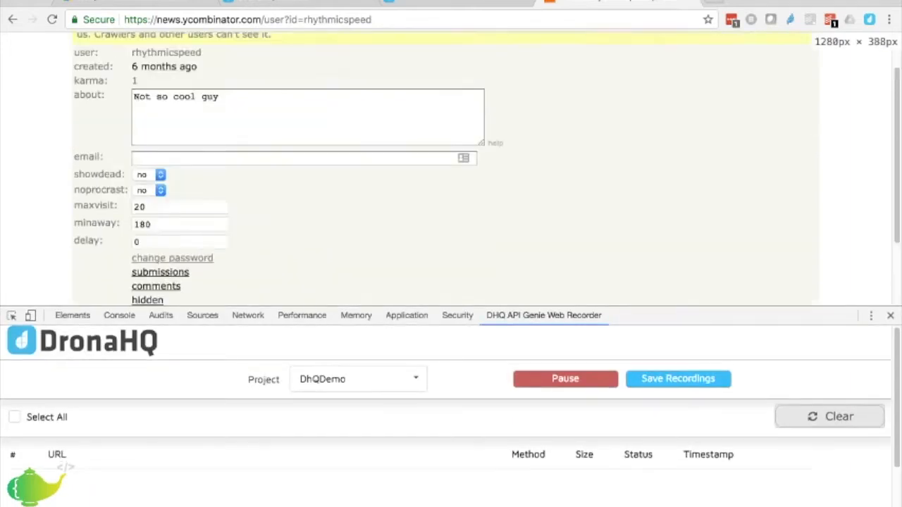
{"action": "left_click", "coordinate": [232, 149]}
{"action": "type", "text": ". "}
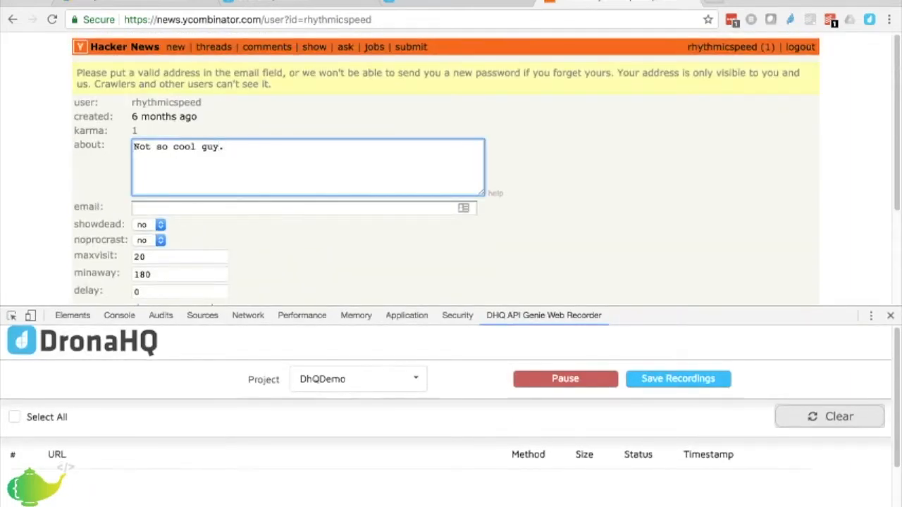
{"action": "type", "text": "Update one"}
{"action": "scroll", "coordinate": [451, 169], "scroll_direction": "down", "scroll_amount": 4}
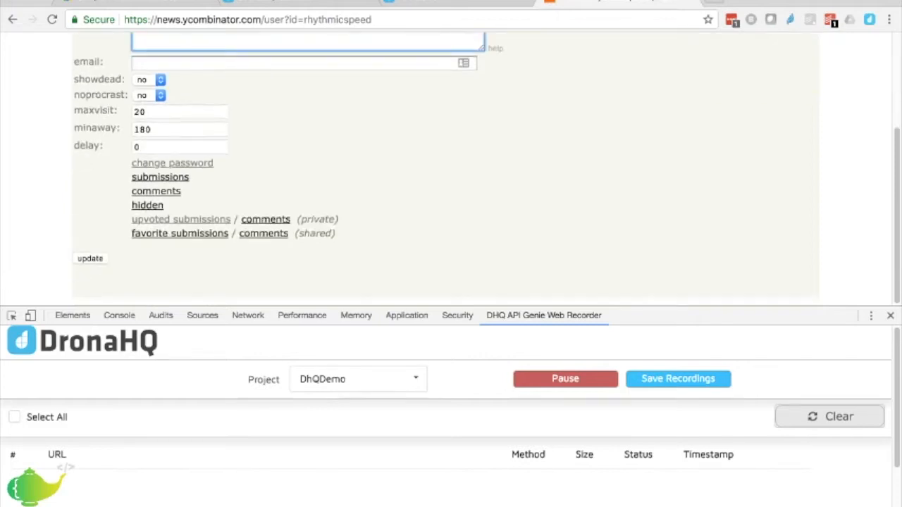
{"action": "left_click", "coordinate": [91, 262]}
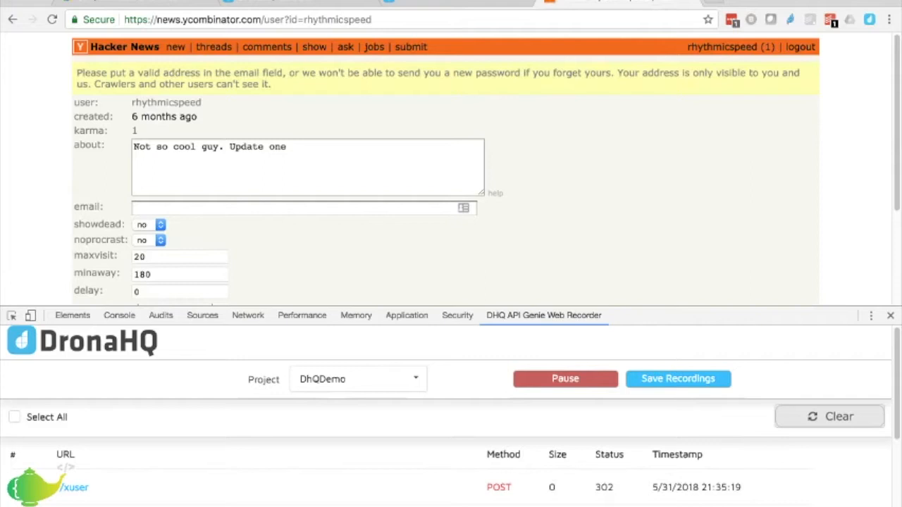
Tag the recorded /xuser POST request as "profile update".
{"action": "left_click_drag", "start_coordinate": [451, 308], "coordinate": [450, 168]}
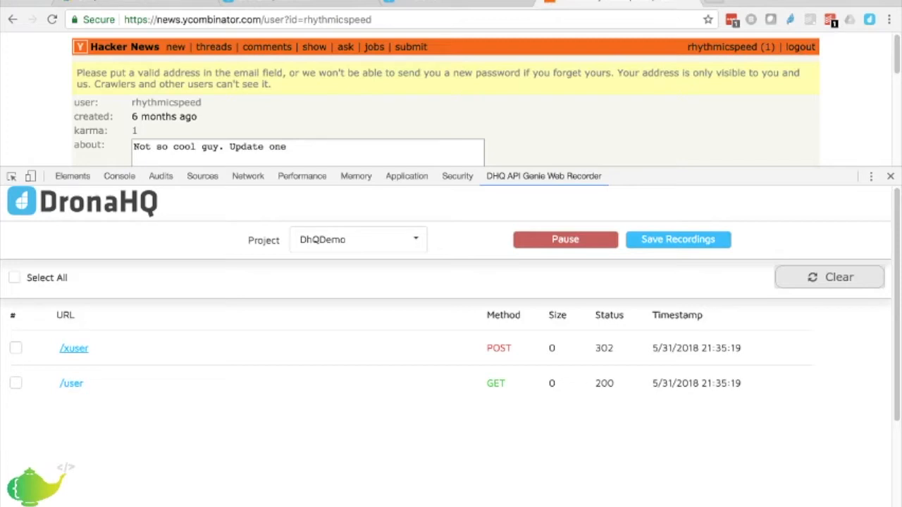
{"action": "left_click", "coordinate": [15, 348]}
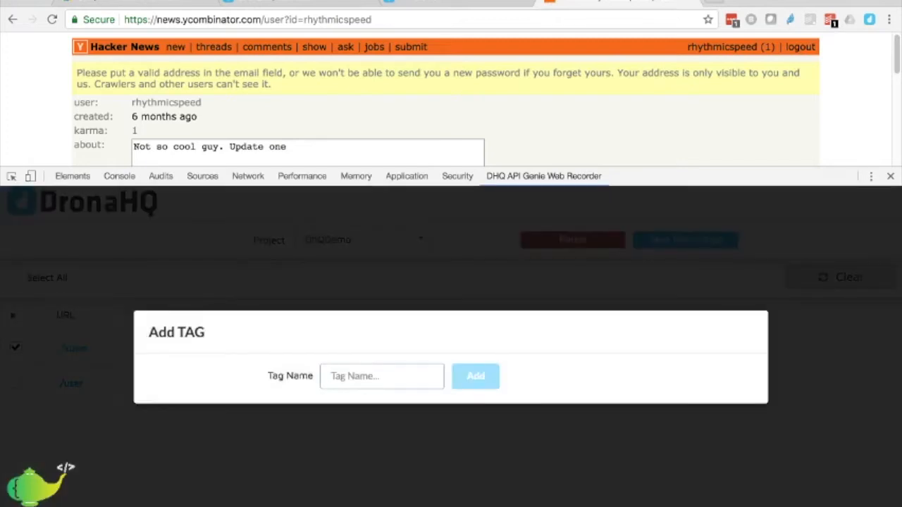
{"action": "type", "text": "profile update"}
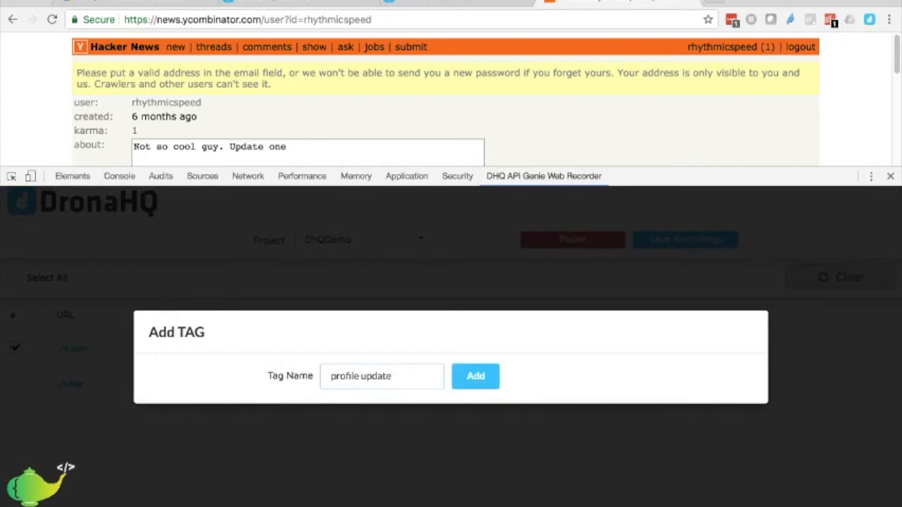
{"action": "key", "text": "Return"}
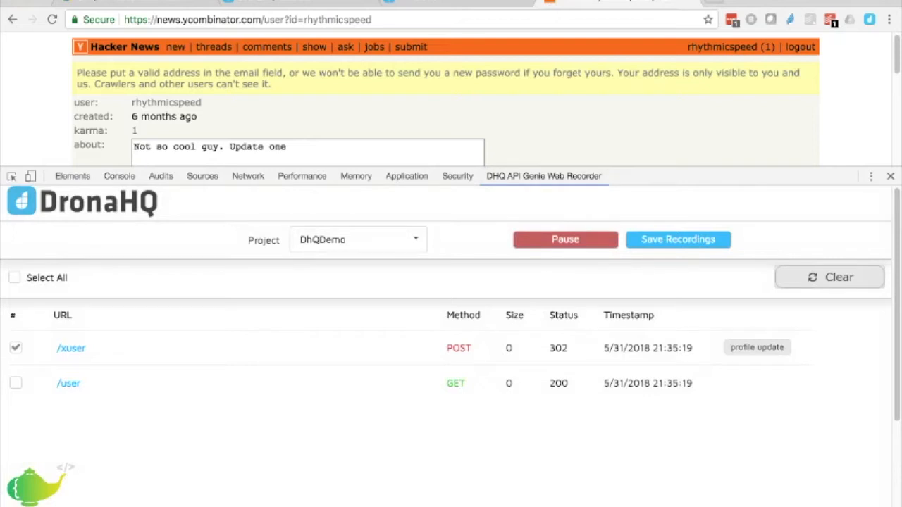
Open the profile update /xuser recording from the DhQDemo project's recordings list.
{"action": "left_click", "coordinate": [461, 2]}
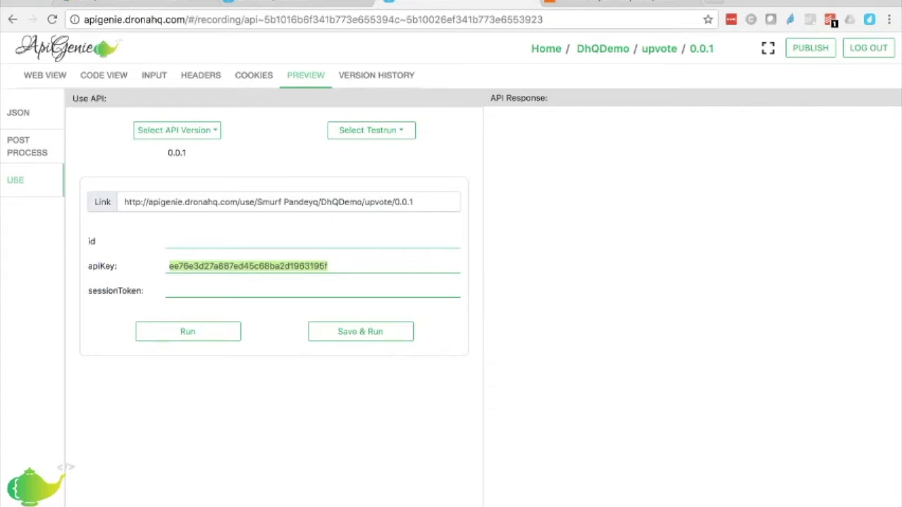
{"action": "left_click", "coordinate": [603, 49]}
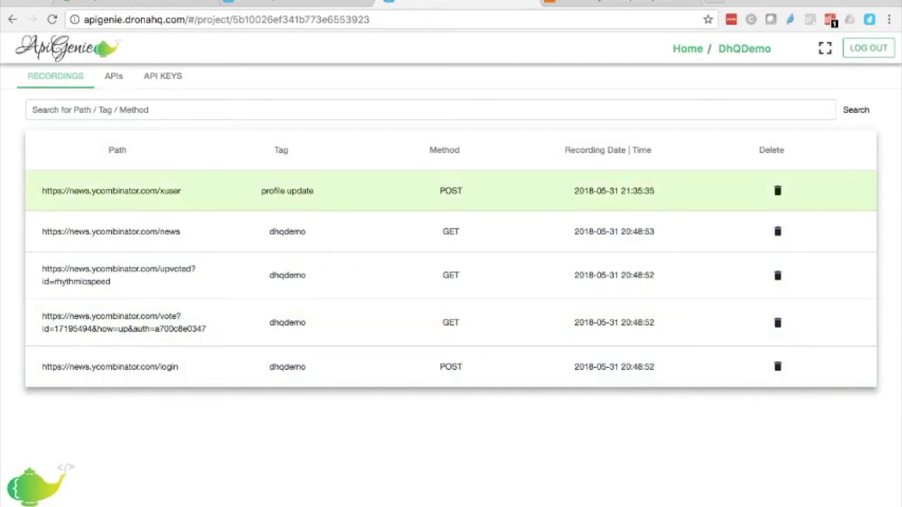
{"action": "left_click", "coordinate": [282, 190]}
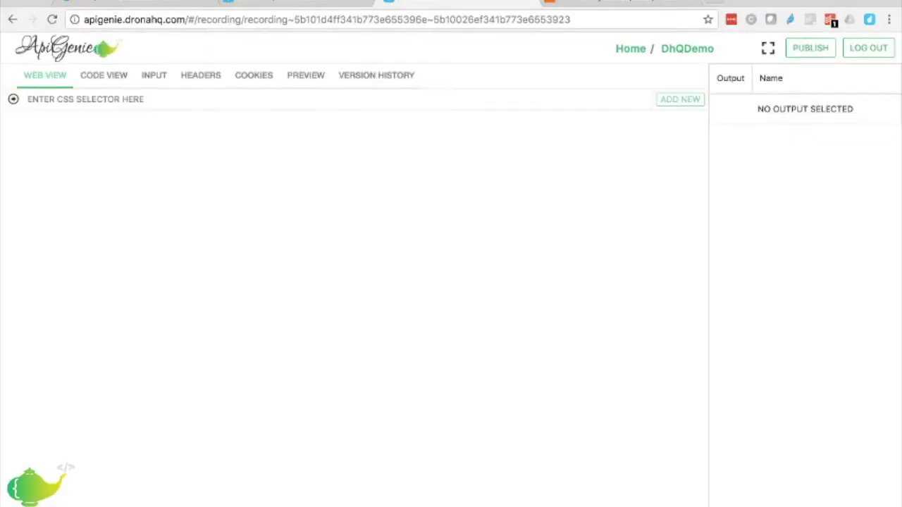
Delete the content-length header from the recording's input headers.
{"action": "left_click", "coordinate": [153, 75]}
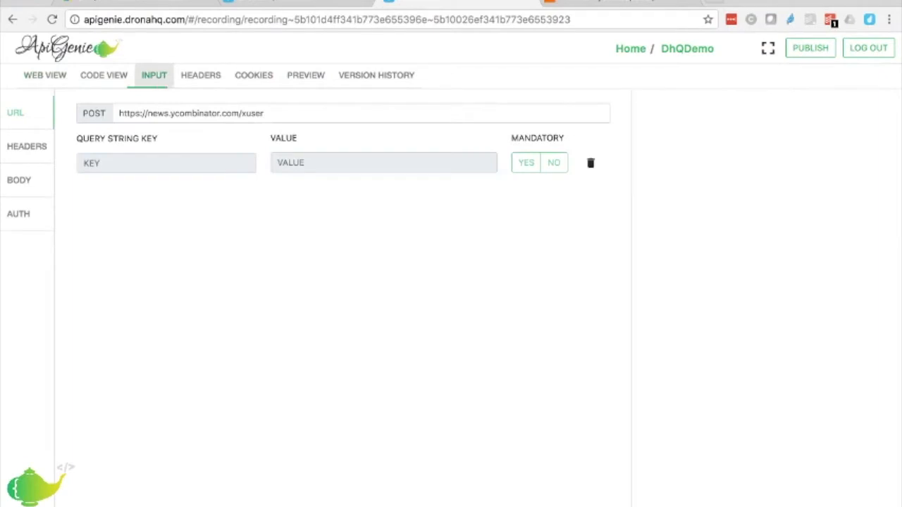
{"action": "left_click", "coordinate": [27, 147]}
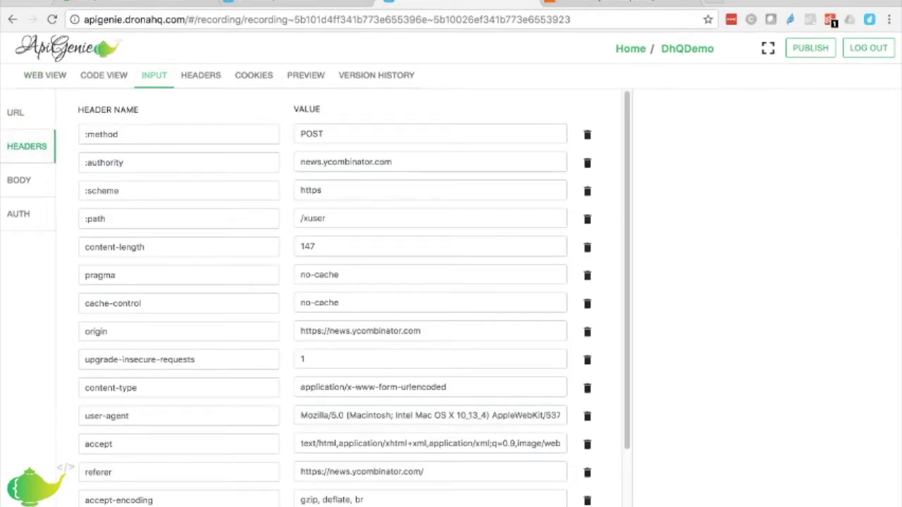
{"action": "left_click", "coordinate": [586, 247]}
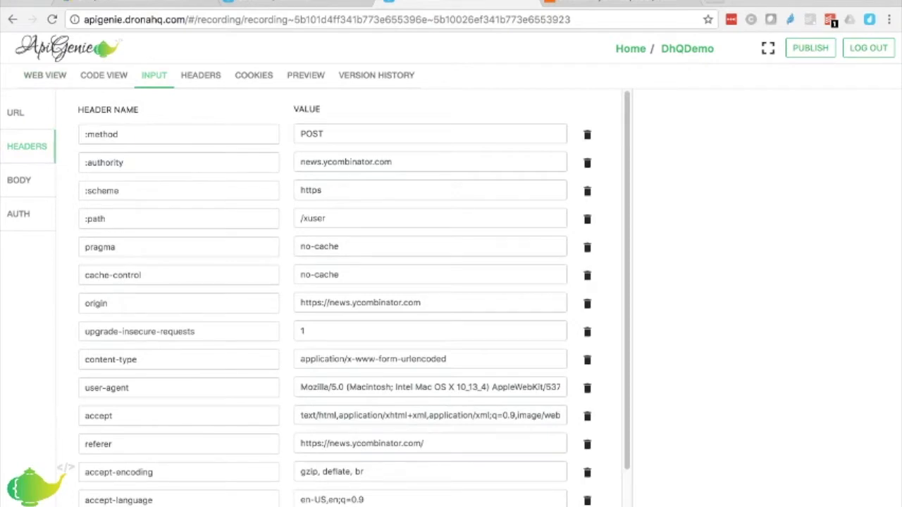
Replace the about value in the recording's form body with the {{about}} placeholder.
{"action": "left_click", "coordinate": [19, 180]}
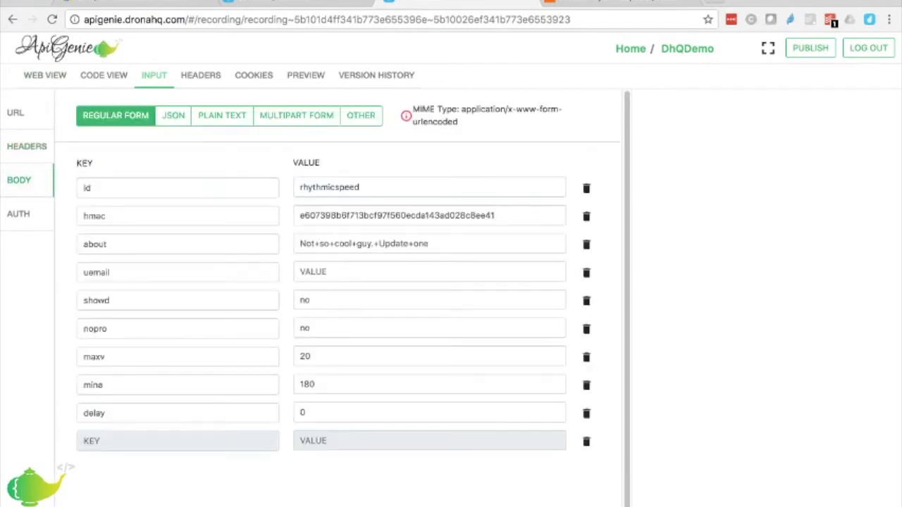
{"action": "triple_click", "coordinate": [343, 244]}
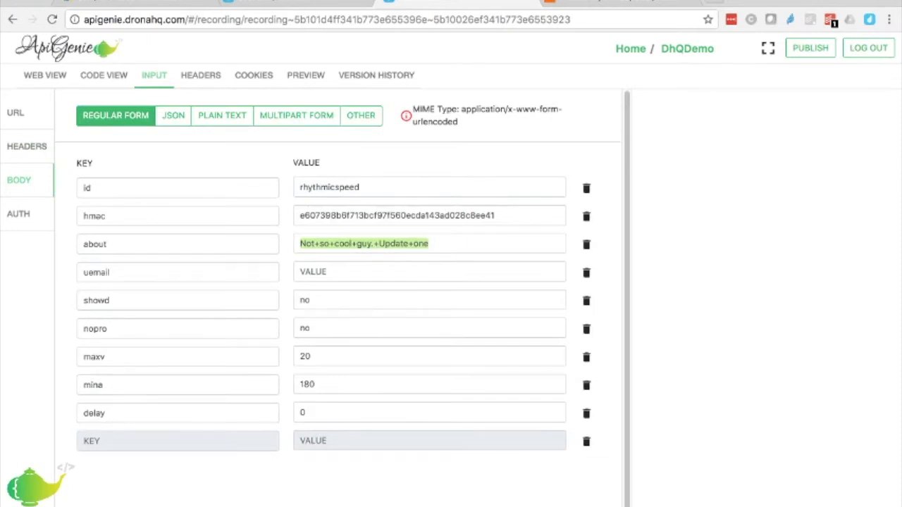
{"action": "type", "text": "{{"}
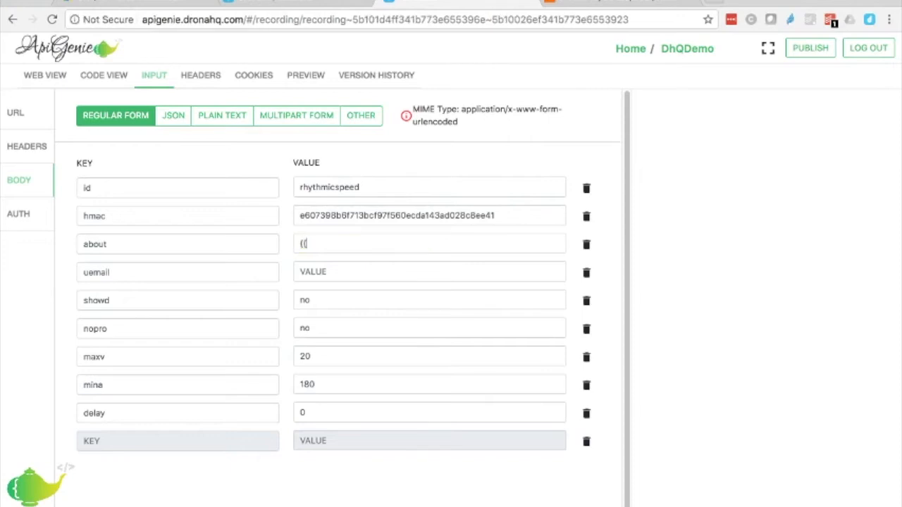
{"action": "type", "text": "}}about"}
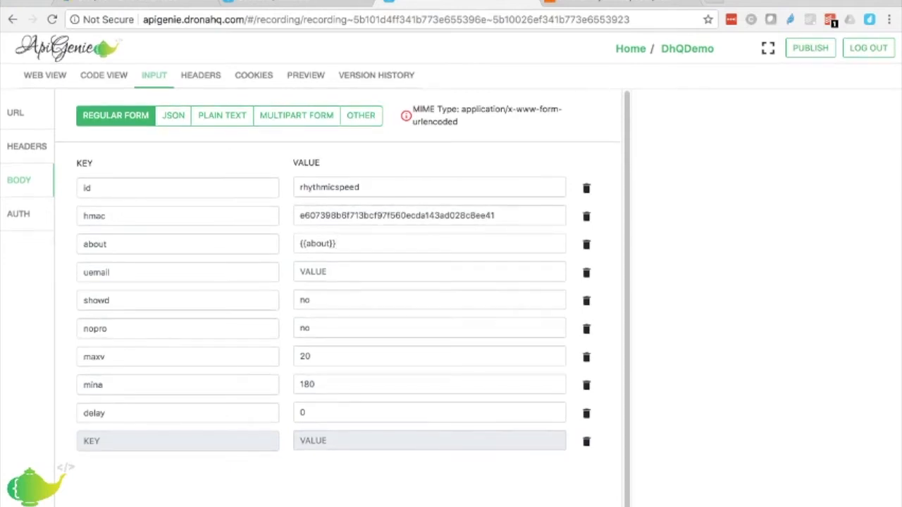
Publish the recording as endpoint "profileupdate" with the description "profile update".
{"action": "left_click", "coordinate": [811, 47]}
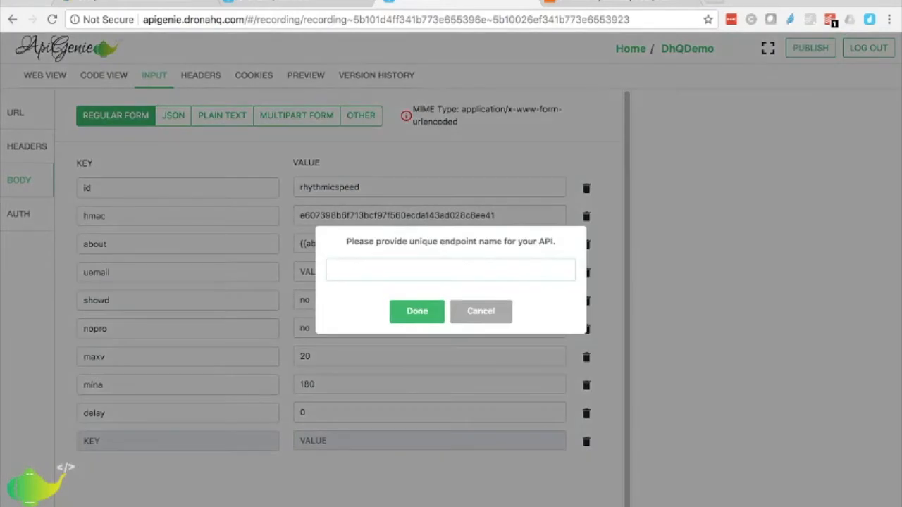
{"action": "type", "text": "profileupdate"}
{"action": "key", "text": "Return"}
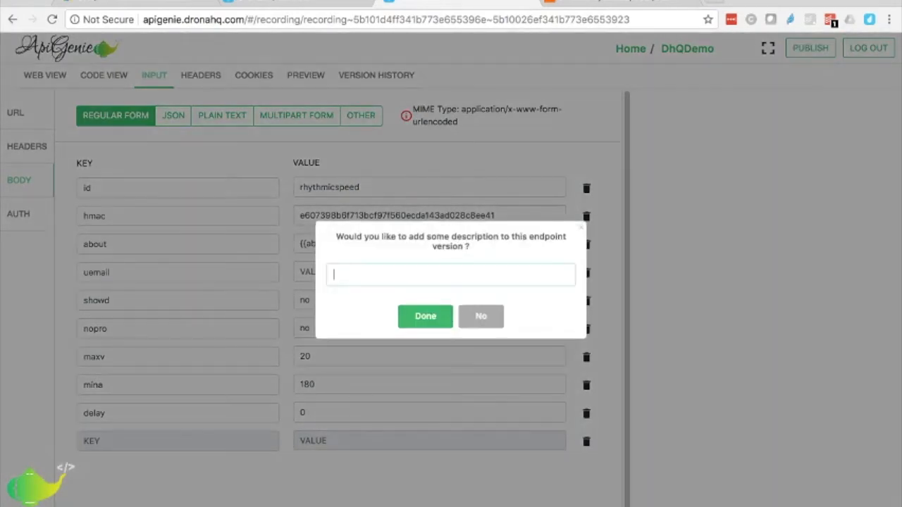
{"action": "type", "text": "por"}
{"action": "key", "text": "BackSpace"}
{"action": "key", "text": "BackSpace"}
{"action": "type", "text": "riofile update"}
{"action": "key", "text": "Return"}
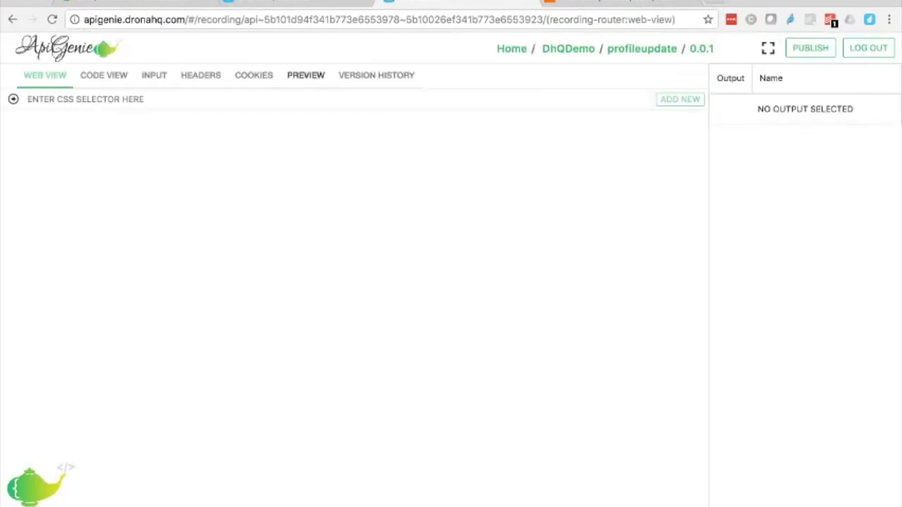
Open the API's Use preview, choose version 0.0.1 and select its endpoint link.
{"action": "left_click", "coordinate": [306, 75]}
{"action": "left_click", "coordinate": [15, 181]}
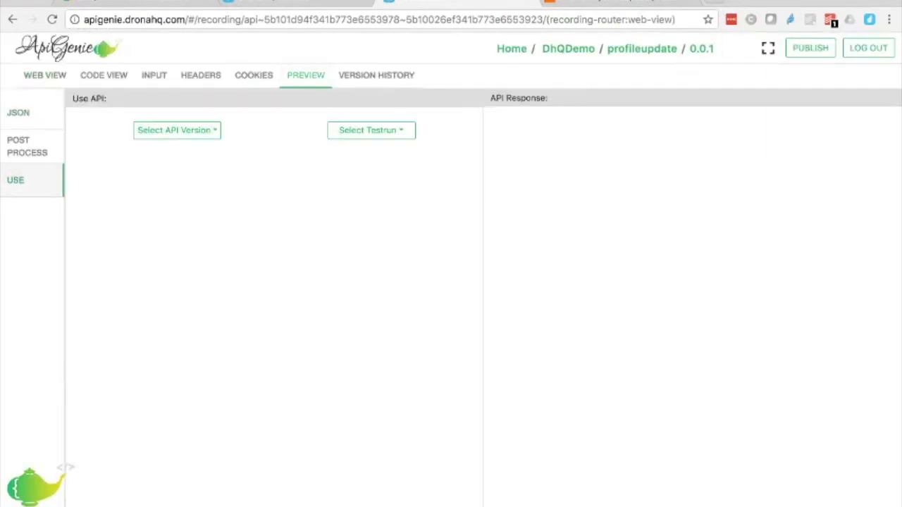
{"action": "left_click", "coordinate": [177, 130]}
{"action": "left_click", "coordinate": [156, 154]}
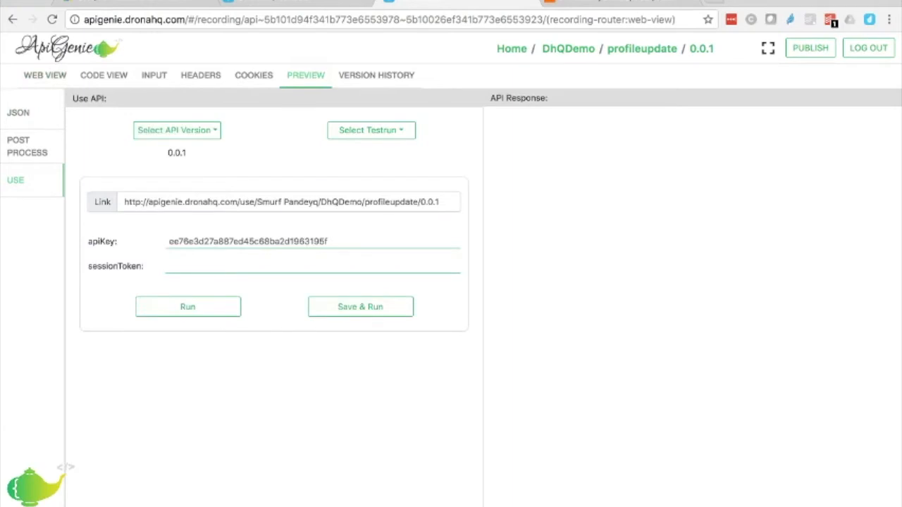
{"action": "triple_click", "coordinate": [301, 202]}
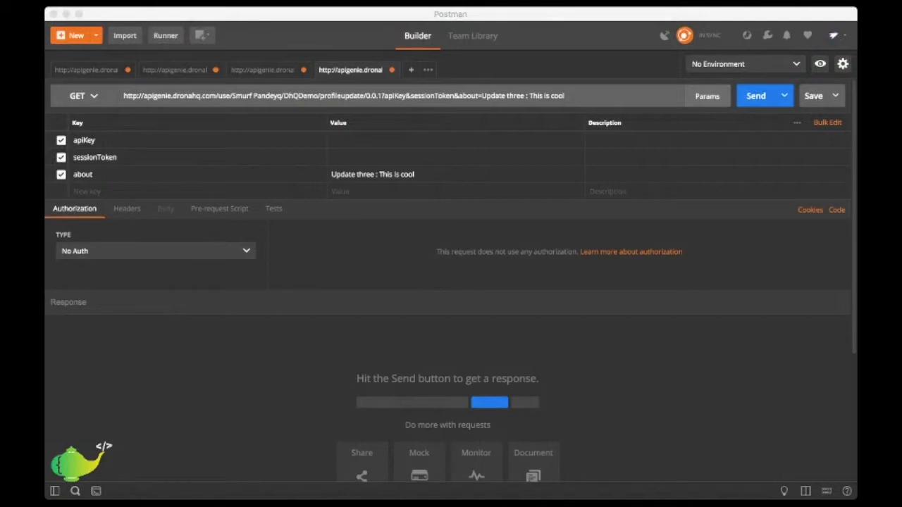
In Postman, copy the API key from the upvote request into the profileupdate request's apiKey parameter.
{"action": "left_click", "coordinate": [416, 174]}
{"action": "left_click", "coordinate": [565, 96]}
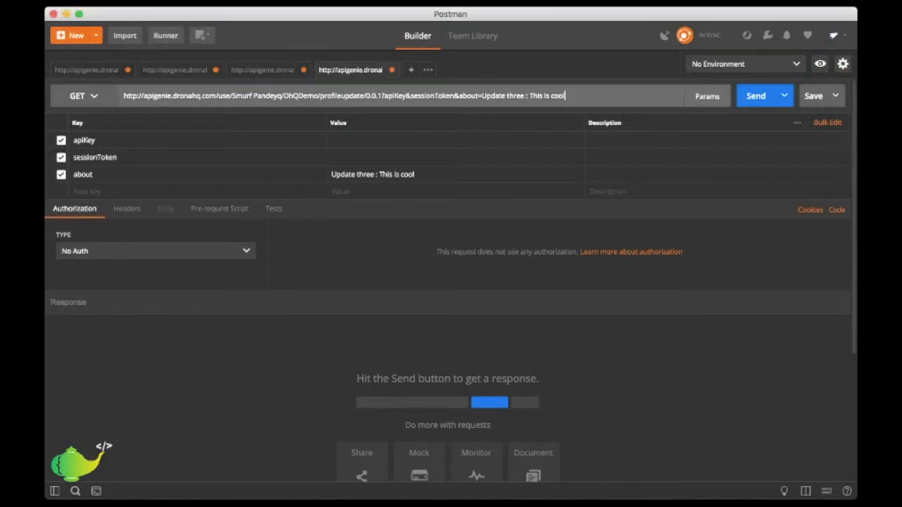
{"action": "key", "text": "super+a"}
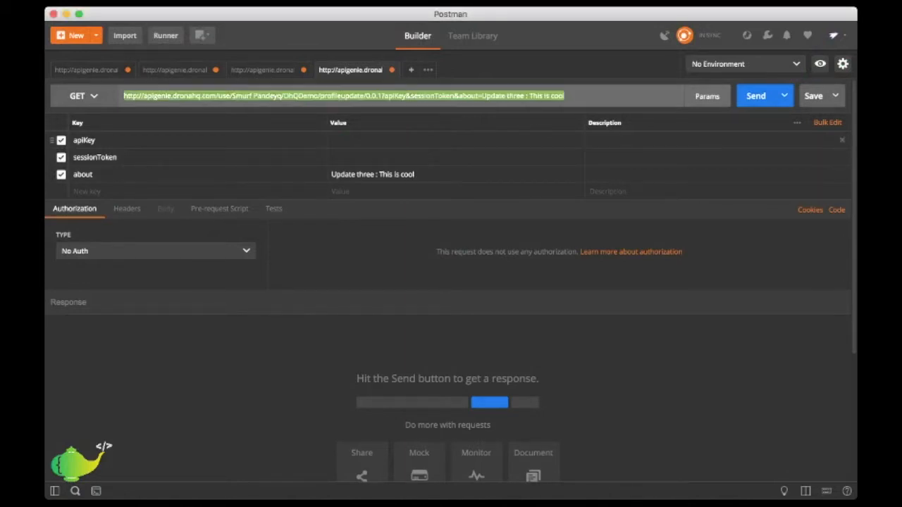
{"action": "left_click", "coordinate": [395, 157]}
{"action": "double_click", "coordinate": [387, 174]}
{"action": "left_click", "coordinate": [415, 174]}
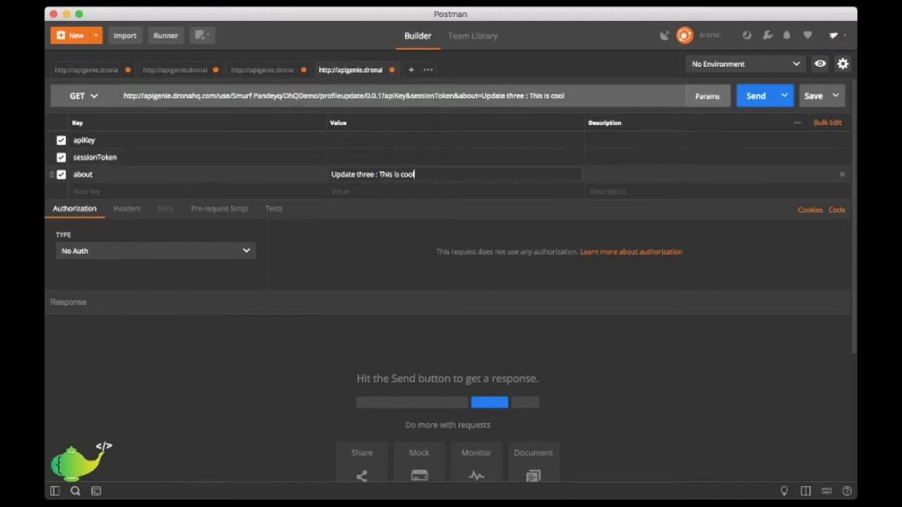
{"action": "left_click", "coordinate": [395, 157]}
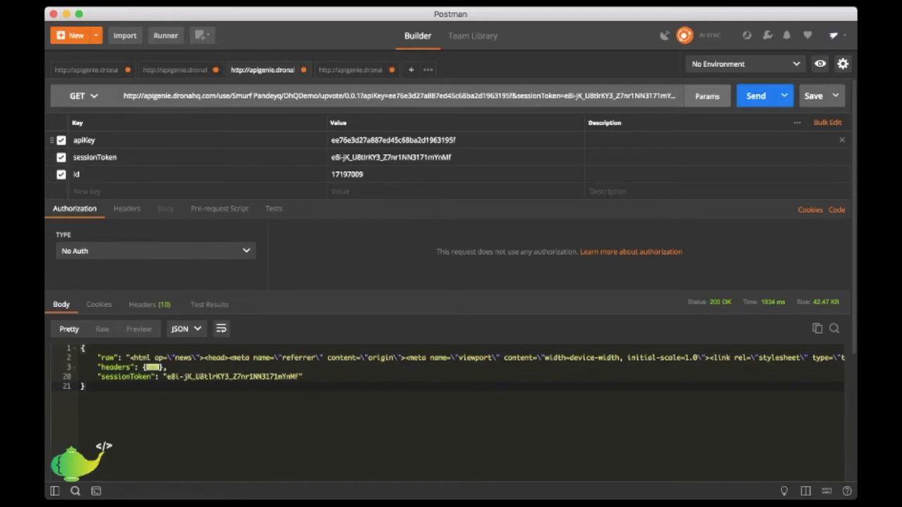
{"action": "double_click", "coordinate": [393, 140]}
{"action": "key", "text": "super+c"}
{"action": "key", "text": "ctrl+Tab"}
{"action": "left_click", "coordinate": [393, 140]}
{"action": "key", "text": "super+v"}
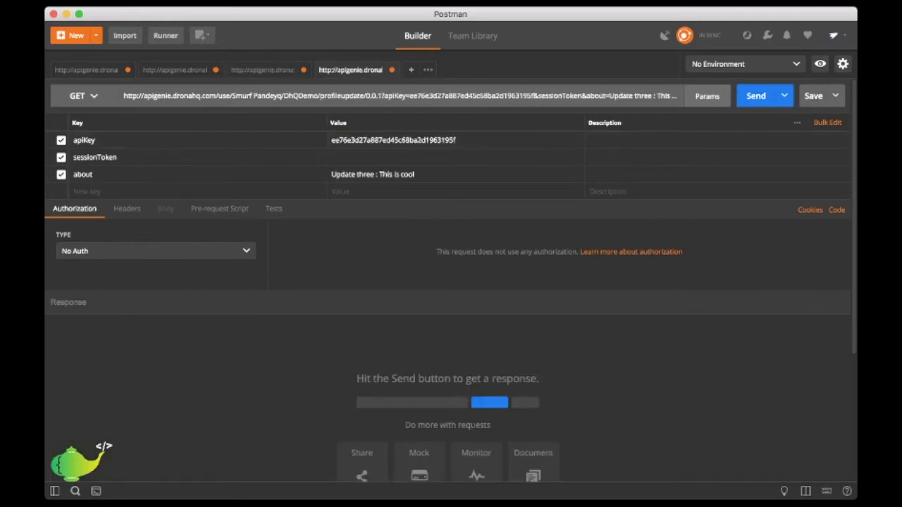
Copy the session token from the upvote request into the profileupdate request's sessionToken and send the request.
{"action": "key", "text": "ctrl+shift+Tab"}
{"action": "left_click", "coordinate": [391, 157]}
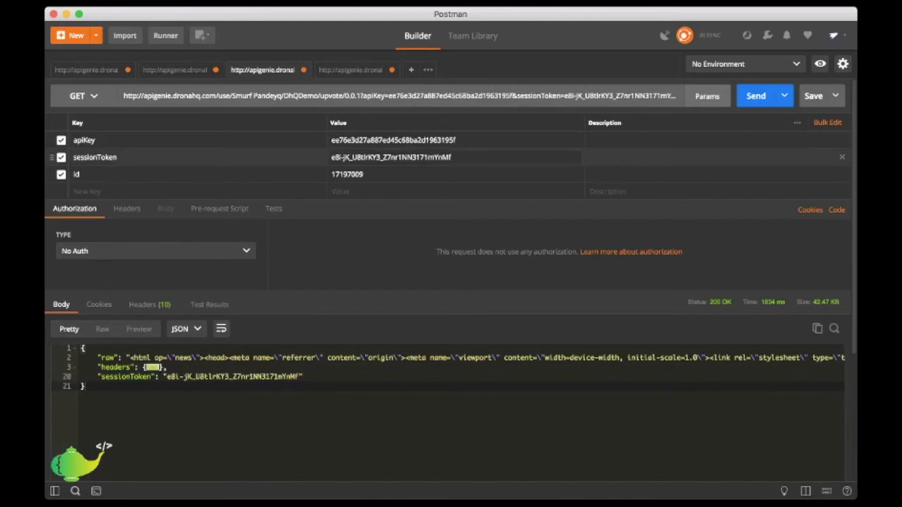
{"action": "key", "text": "super+a"}
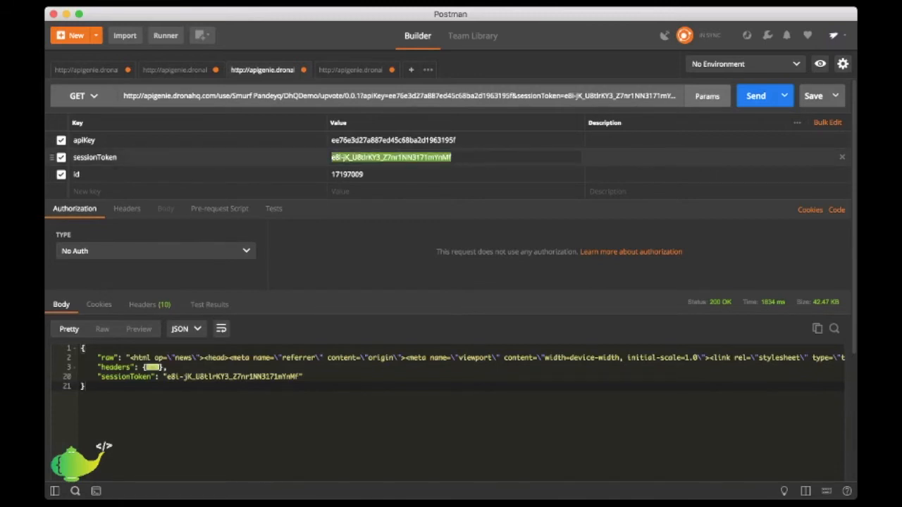
{"action": "key", "text": "super+c"}
{"action": "key", "text": "ctrl+Tab"}
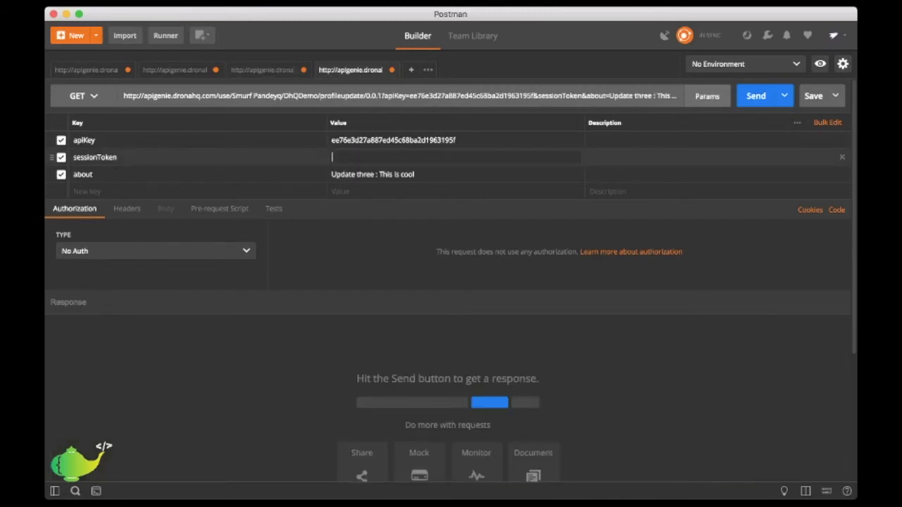
{"action": "key", "text": "super+v"}
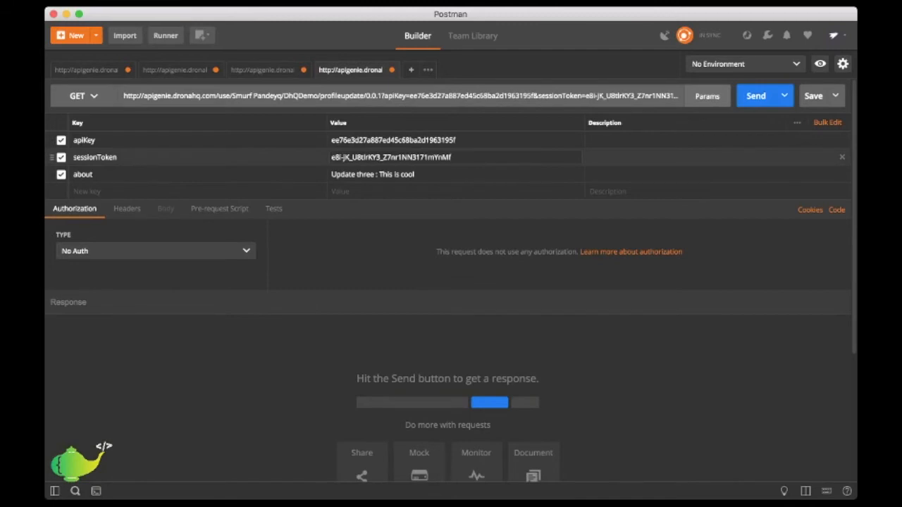
{"action": "key", "text": "super+Return"}
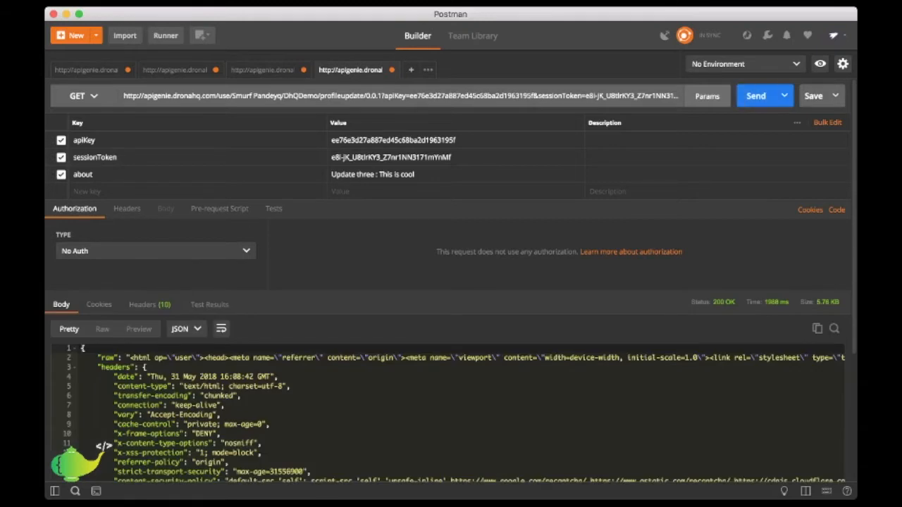
Reload the Hacker News profile page in the browser to check the about text.
{"action": "left_click", "coordinate": [73, 367]}
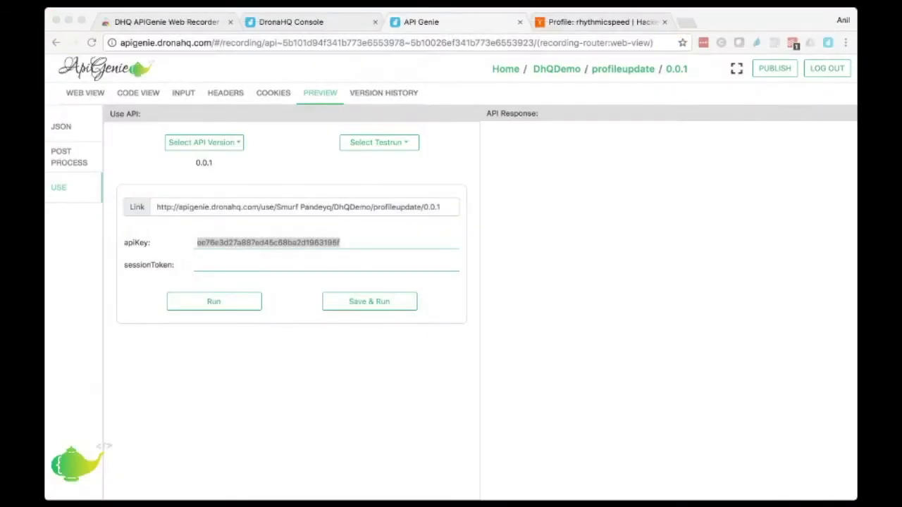
{"action": "left_click", "coordinate": [652, 23]}
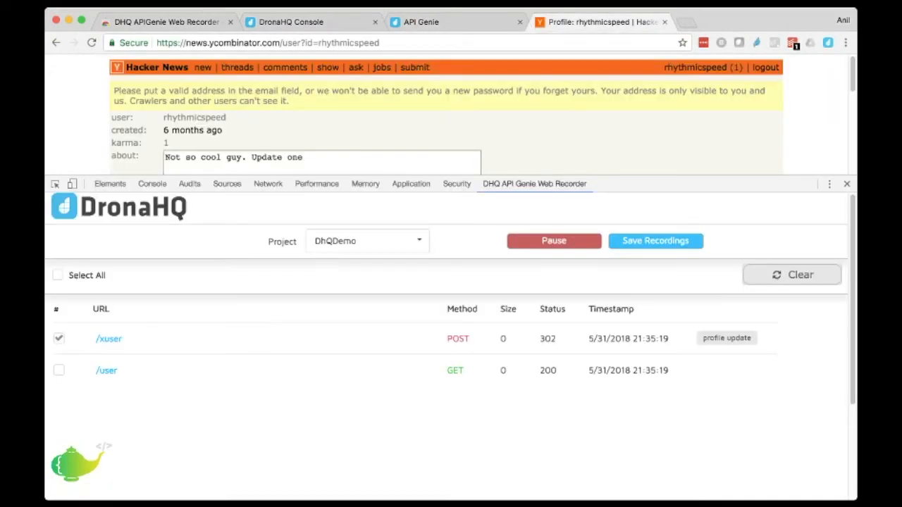
{"action": "key", "text": "super+l"}
{"action": "key", "text": "Return"}
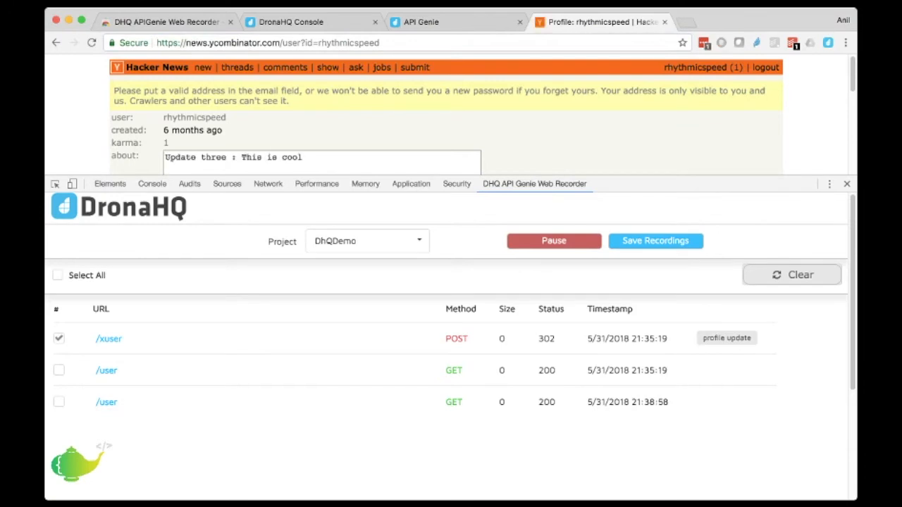
Open the DhQDemo project's titles API and review its JSON preview output.
{"action": "left_click", "coordinate": [846, 184]}
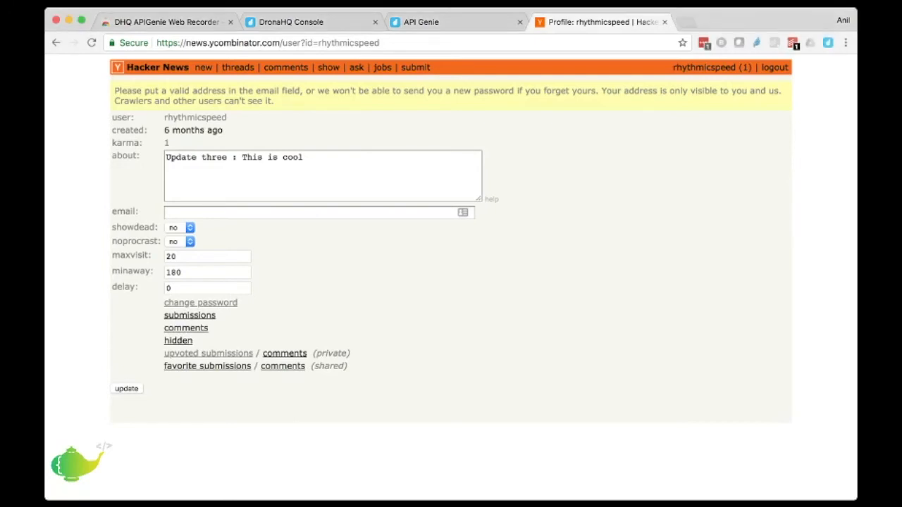
{"action": "key", "text": "ctrl+shift+Tab"}
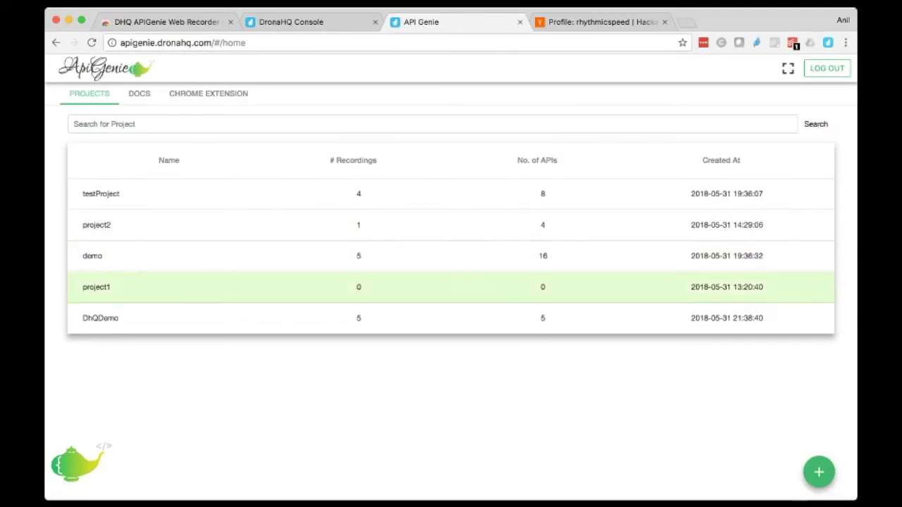
{"action": "left_click", "coordinate": [100, 318]}
{"action": "left_click", "coordinate": [146, 93]}
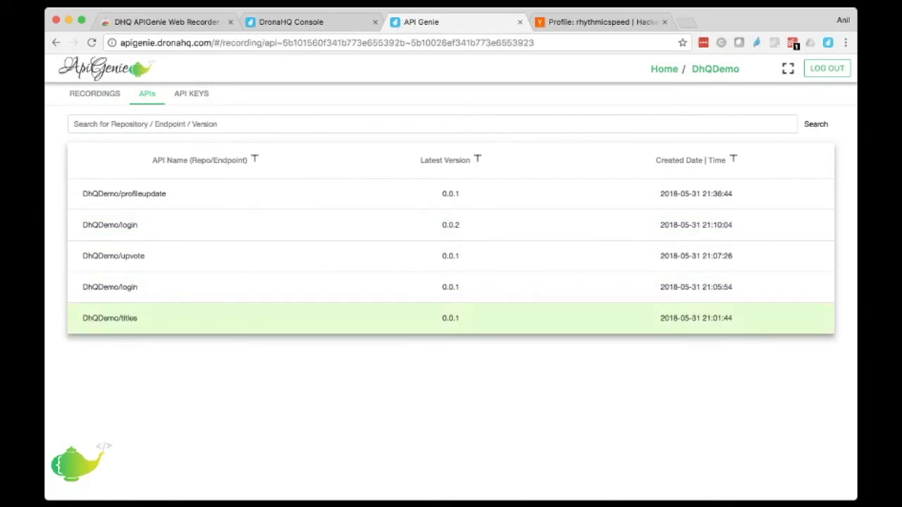
{"action": "left_click", "coordinate": [313, 318]}
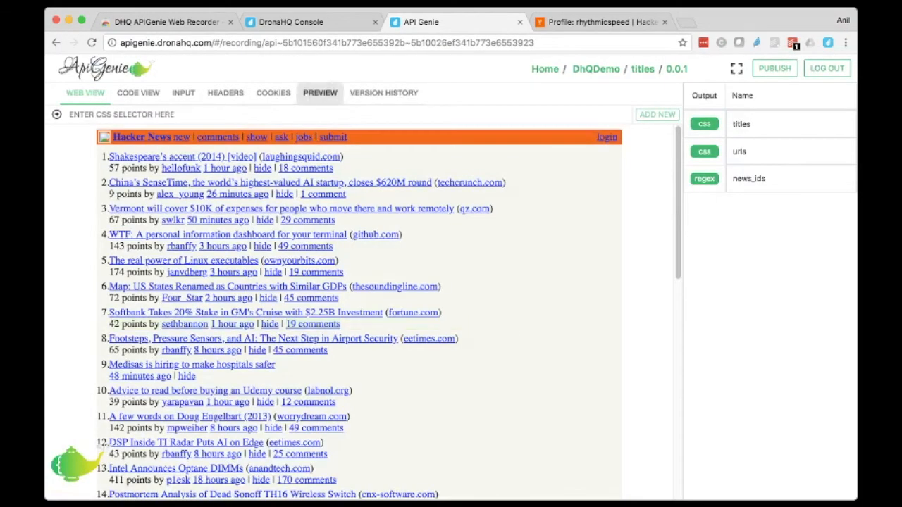
{"action": "left_click", "coordinate": [320, 92]}
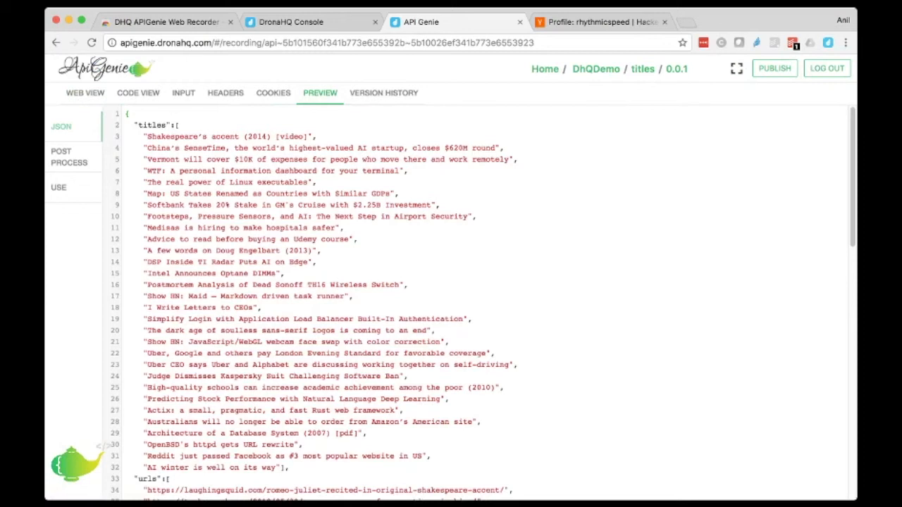
{"action": "scroll", "coordinate": [451, 296], "scroll_direction": "down", "scroll_amount": 10}
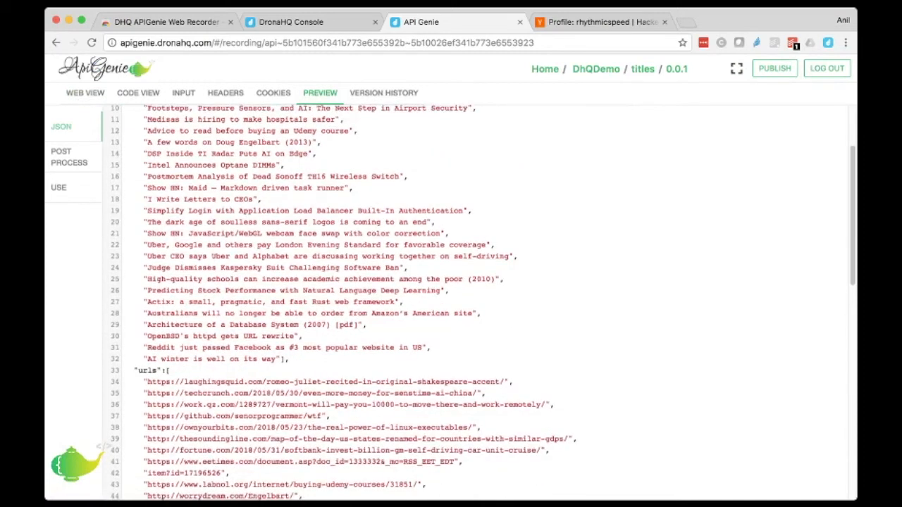
{"action": "scroll", "coordinate": [451, 296], "scroll_direction": "up", "scroll_amount": 10}
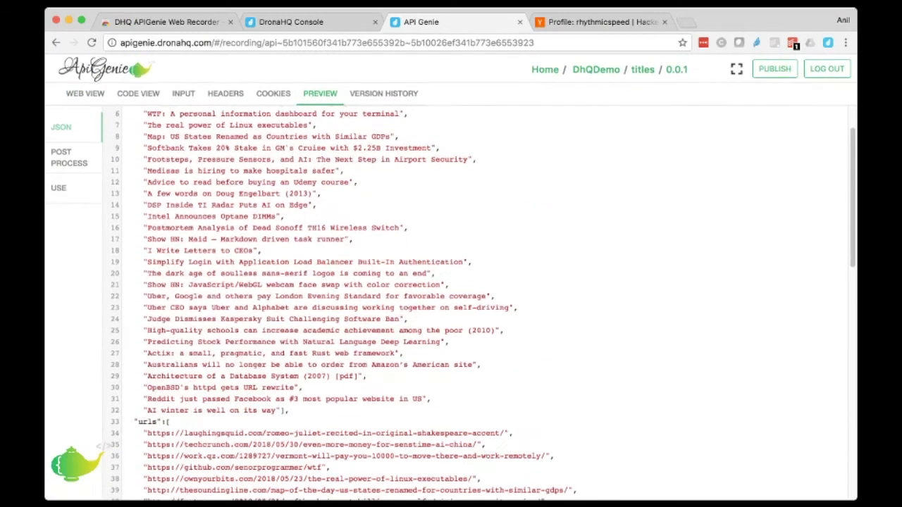
{"action": "scroll", "coordinate": [451, 296], "scroll_direction": "down", "scroll_amount": 10}
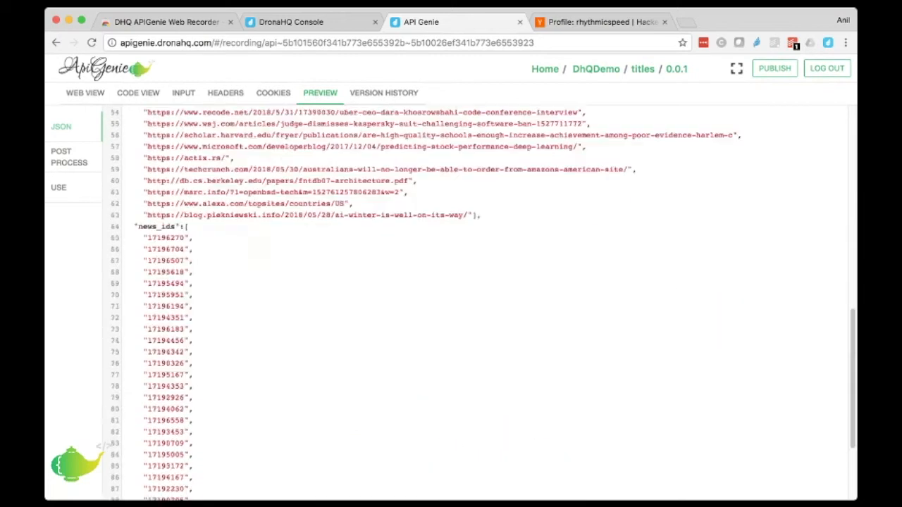
{"action": "scroll", "coordinate": [451, 296], "scroll_direction": "up", "scroll_amount": 12}
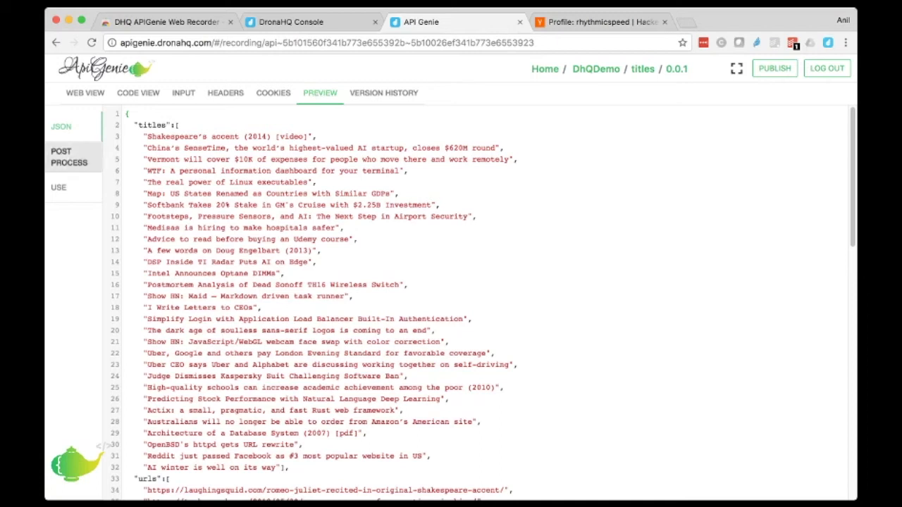
In the titles API's post-process function, declare a const result array holding an object with empty title, url and id.
{"action": "left_click", "coordinate": [69, 157]}
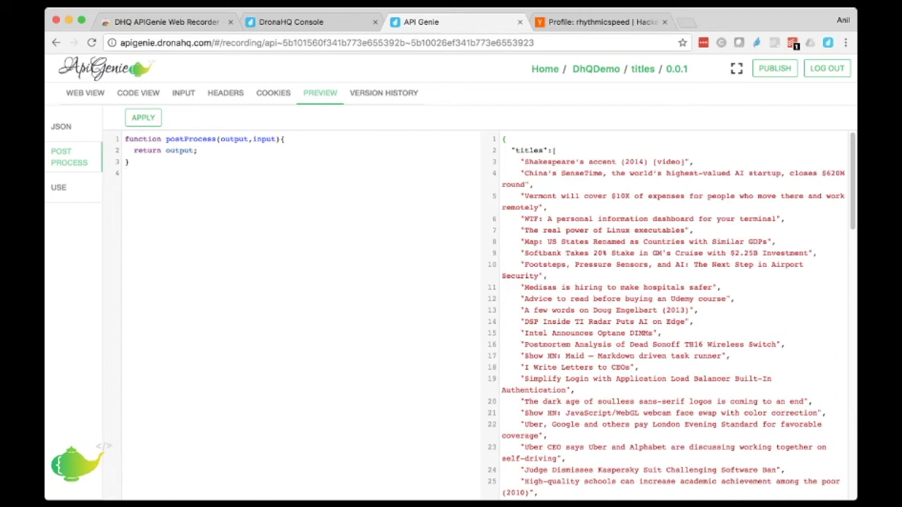
{"action": "key", "text": "super+Left"}
{"action": "key", "text": "Return"}
{"action": "key", "text": "Up"}
{"action": "key", "text": "Tab"}
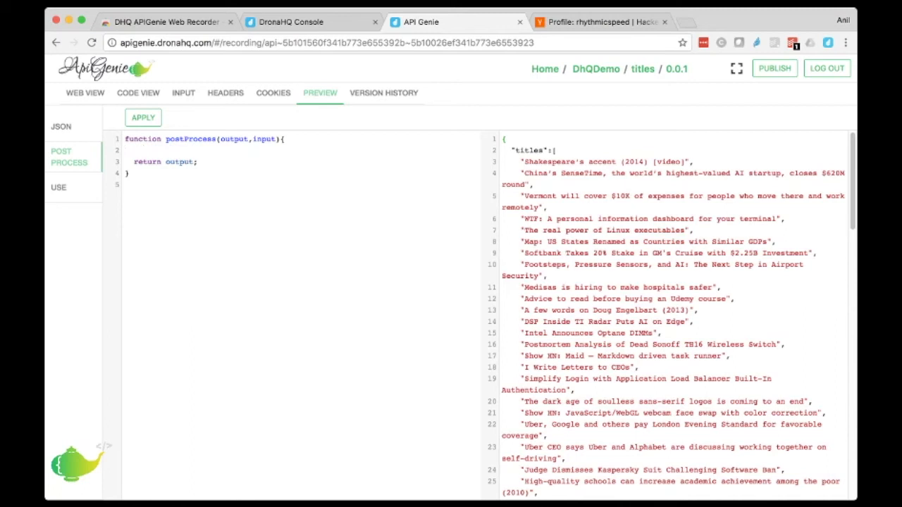
{"action": "type", "text": "const result = [{title:'',url,},{}"}
{"action": "key", "text": "Left"}
{"action": "key", "text": "Left"}
{"action": "key", "text": "Left"}
{"action": "key", "text": "Left"}
{"action": "type", "text": "title:'',url,"}
{"action": "key", "text": "BackSpace"}
{"action": "type", "text": ":'',id:''"}
{"action": "key", "text": "Right"}
{"action": "key", "text": "Right"}
{"action": "key", "text": "Delete"}
{"action": "key", "text": "Delete"}
{"action": "key", "text": "Return"}
{"action": "key", "text": "Return"}
{"action": "key", "text": "Right"}
In the post-process function, add a for loop over output.titles pushing objects with title output.titles[i], url output.urls[i] and id output.news_ids[i] into result.
{"action": "key", "text": "Return"}
{"action": "type", "text": "for(i=0;i<=output.titles;i++){"}
{"action": "key", "text": "Return"}
{"action": "type", "text": "result.push({"}
{"action": "key", "text": "Return"}
{"action": "key", "text": "Return"}
{"action": "type", "text": "title:"}
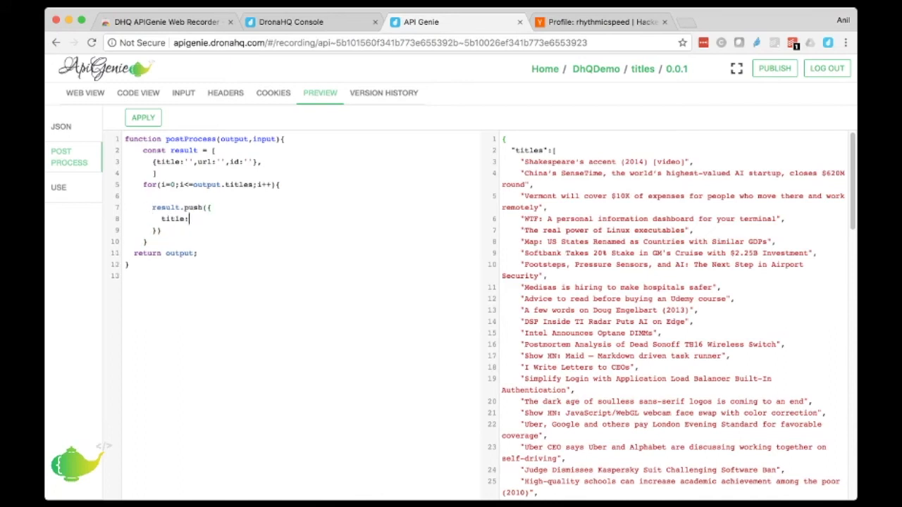
{"action": "type", "text": "output.titles[i],"}
{"action": "key", "text": "Return"}
{"action": "type", "text": "url: output."}
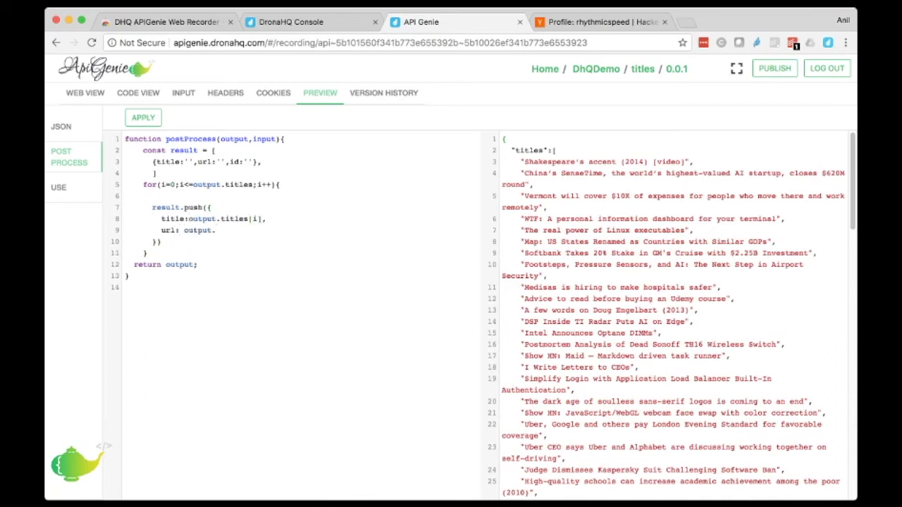
{"action": "type", "text": "urls[i],"}
{"action": "key", "text": "Return"}
{"action": "type", "text": "id: "}
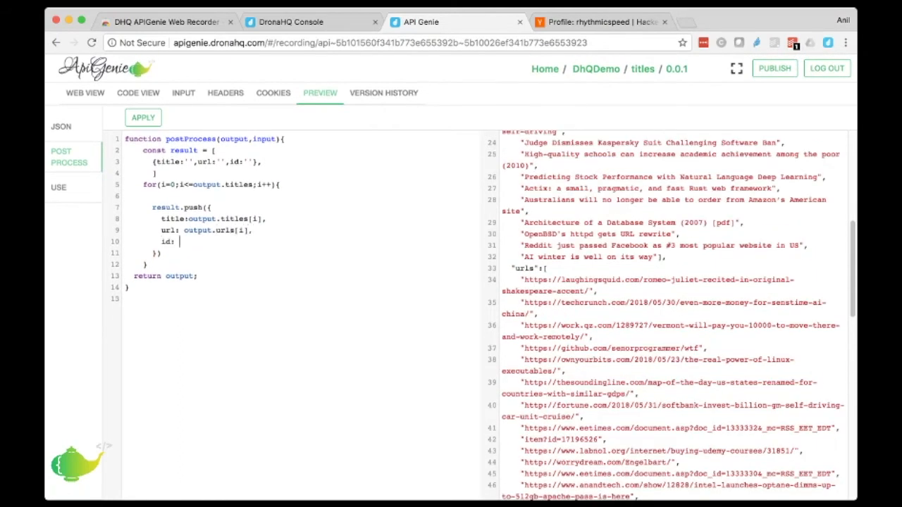
{"action": "type", "text": "output.news_ids[i]"}
Make the function return result, reduce the result declaration to an empty array, and apply the post-process code.
{"action": "key", "text": "Down"}
{"action": "double_click", "coordinate": [177, 275]}
{"action": "type", "text": "result"}
{"action": "left_click_drag", "start_coordinate": [152, 161], "coordinate": [262, 162]}
{"action": "key", "text": "BackSpace"}
{"action": "key", "text": "BackSpace"}
{"action": "key", "text": "BackSpace"}
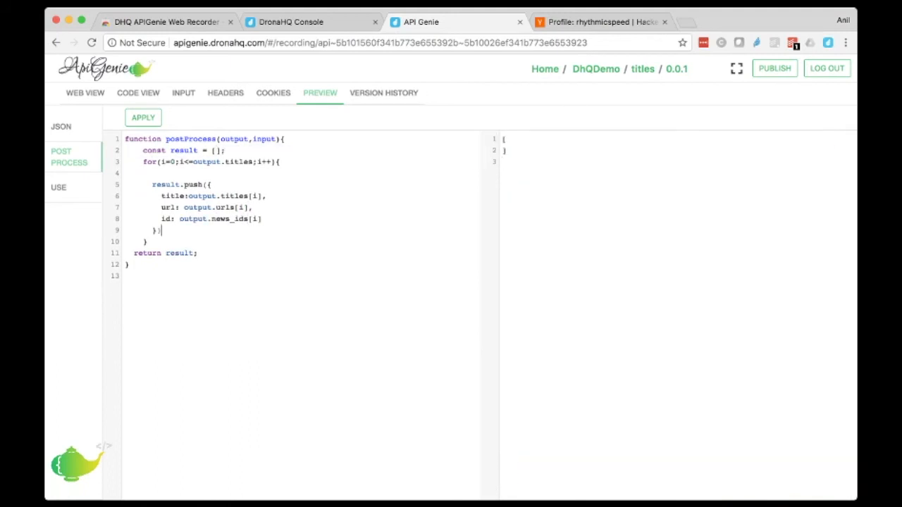
{"action": "key", "text": "BackSpace"}
{"action": "left_click", "coordinate": [143, 118]}
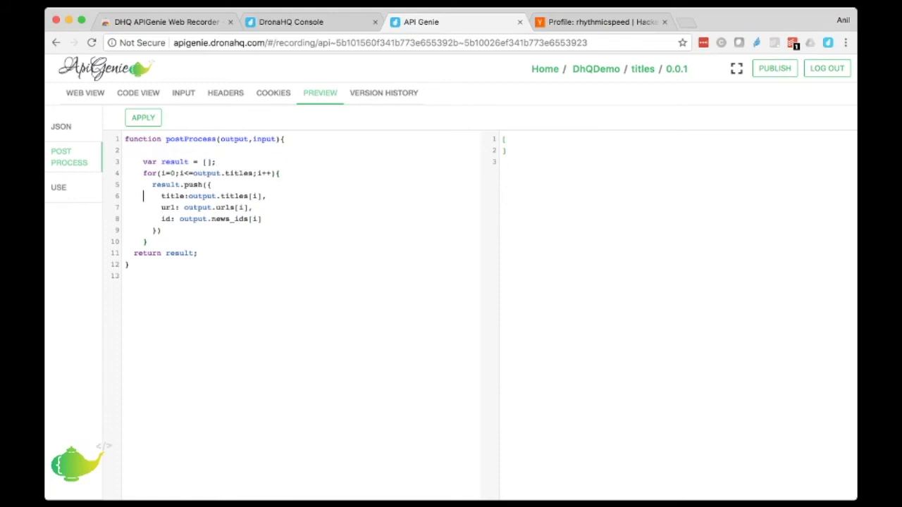
Change the loop condition to use output.titles.length and apply the post-process code again.
{"action": "type", "text": ".length"}
{"action": "left_click", "coordinate": [143, 117]}
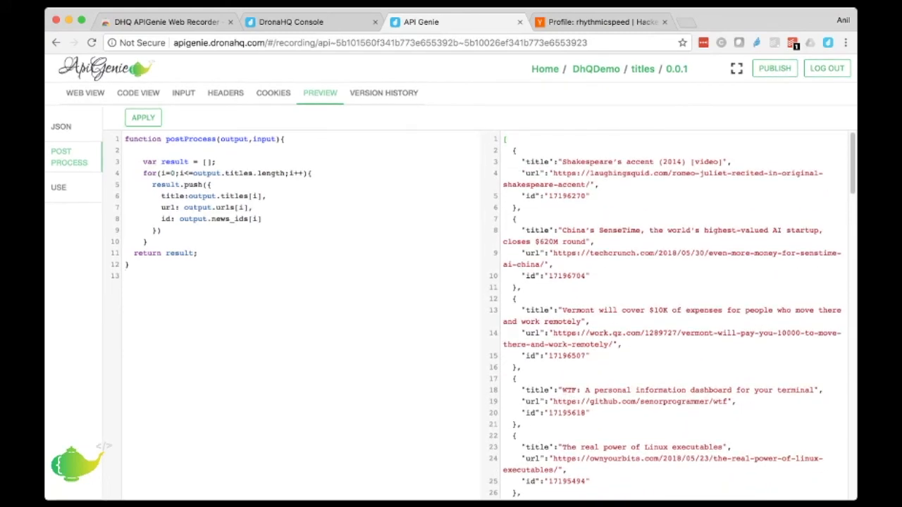
Publish the titles API with the version description "improvised list of titles".
{"action": "left_click", "coordinate": [775, 68]}
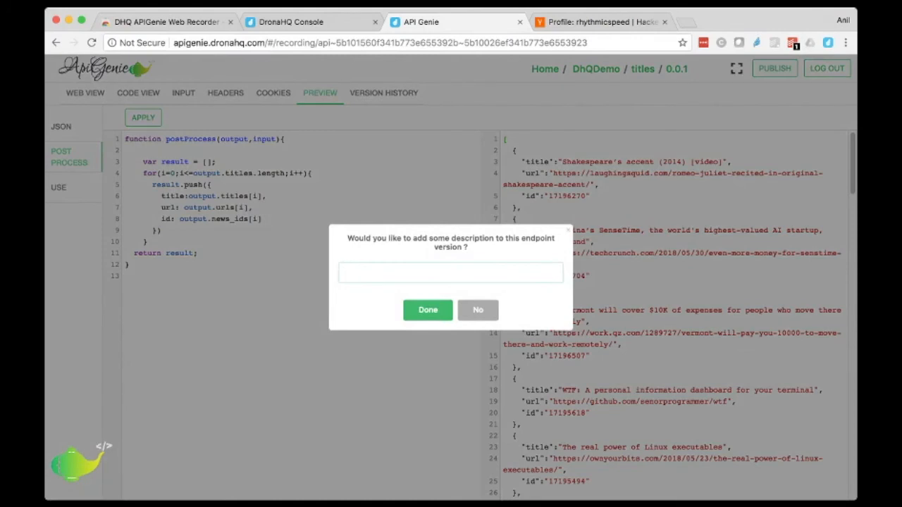
{"action": "type", "text": "improvised list of titles"}
{"action": "key", "text": "Return"}
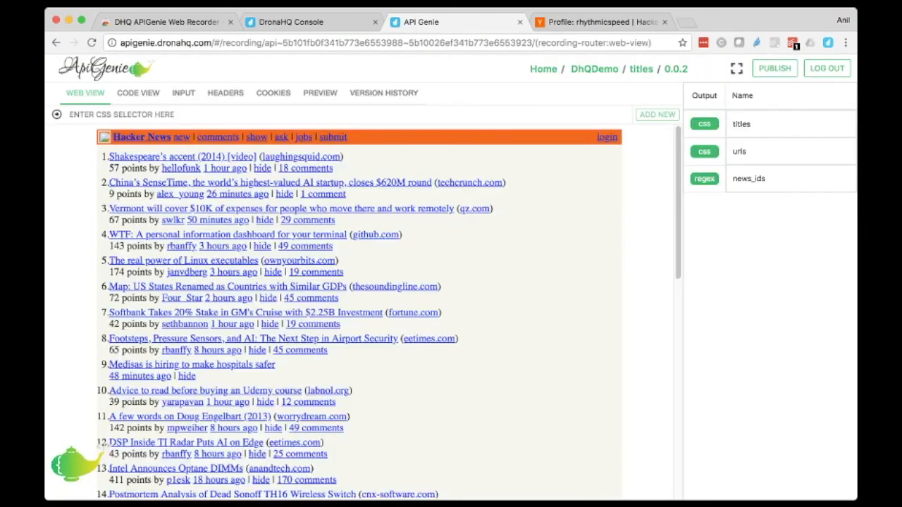
Open the titles API's Use panel in Preview and select API version 0.0.2.
{"action": "left_click", "coordinate": [320, 92]}
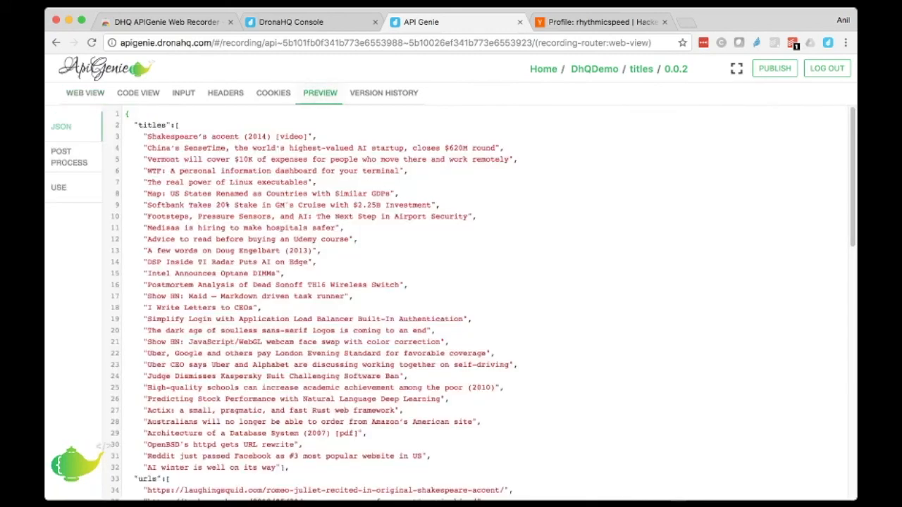
{"action": "left_click", "coordinate": [58, 187]}
{"action": "left_click", "coordinate": [204, 143]}
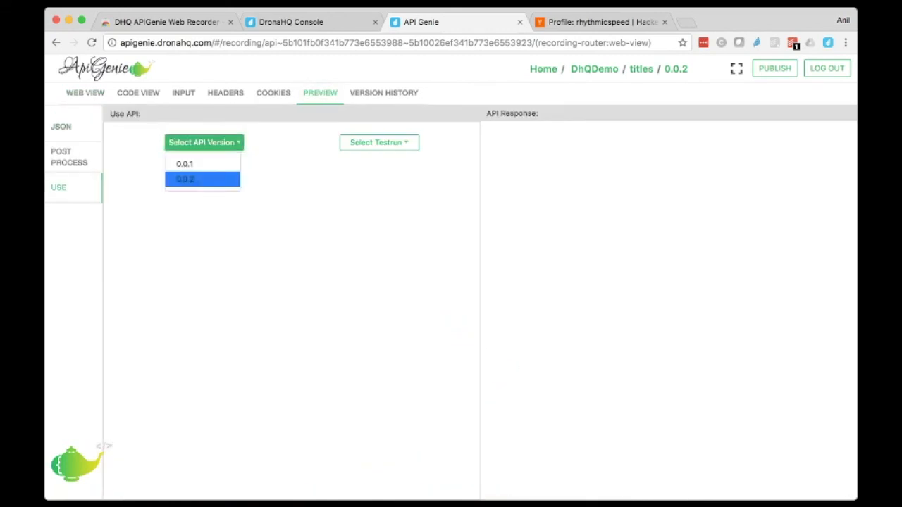
{"action": "left_click", "coordinate": [202, 179]}
In Postman, replace the titles request URL with the version 0.0.2 endpoint URL containing the API key and send it.
{"action": "triple_click", "coordinate": [315, 206]}
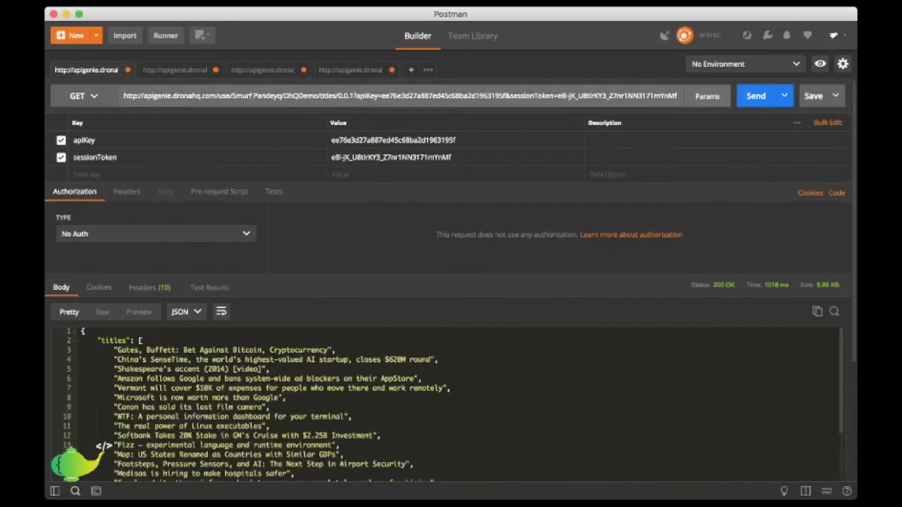
{"action": "key", "text": "super+v"}
{"action": "key", "text": "Return"}
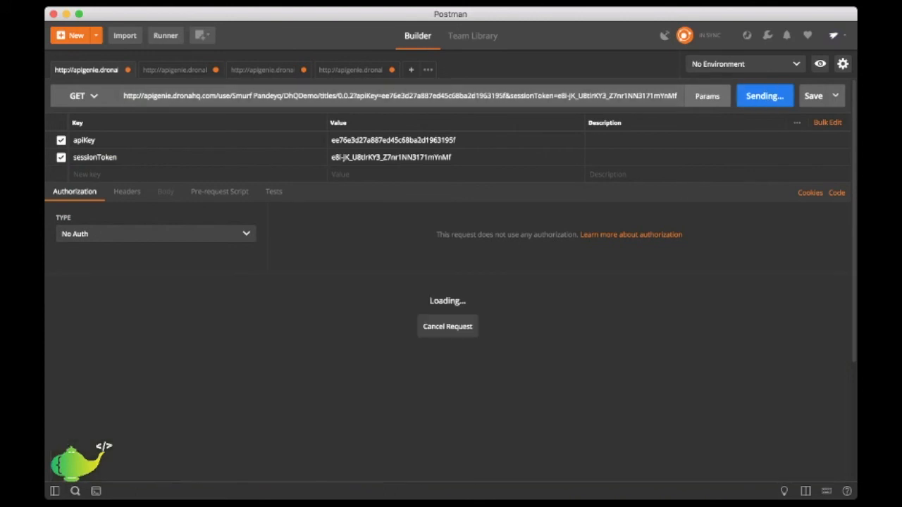